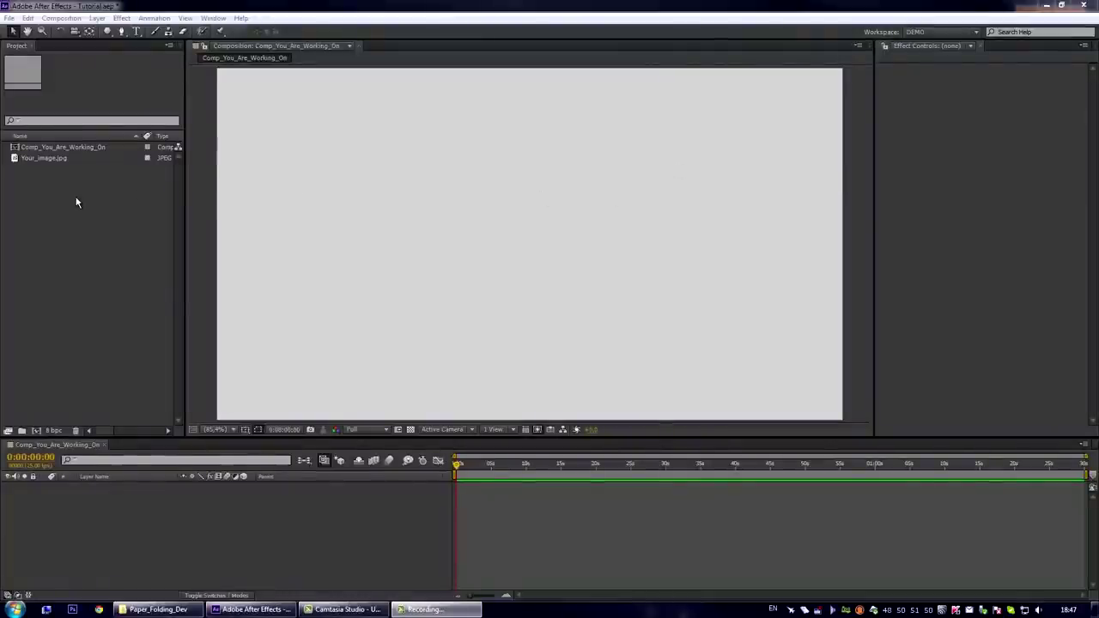
# - Preview Your_image.jpg in the Footage viewer, then close it so the viewer is empty
pyautogui.click(70, 149)
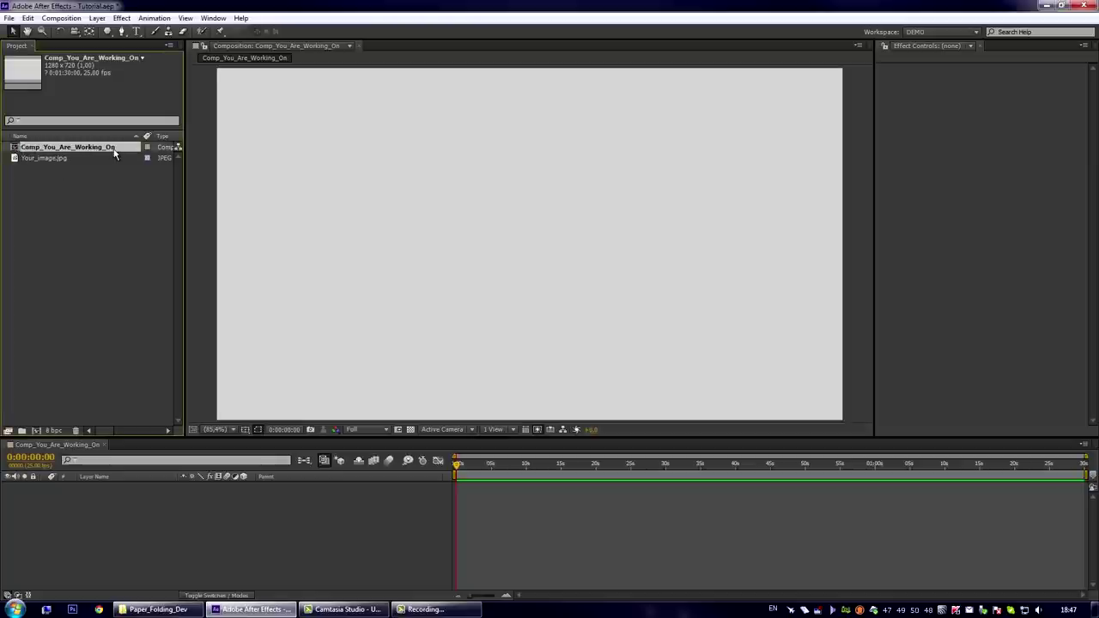
pyautogui.doubleClick(60, 157)
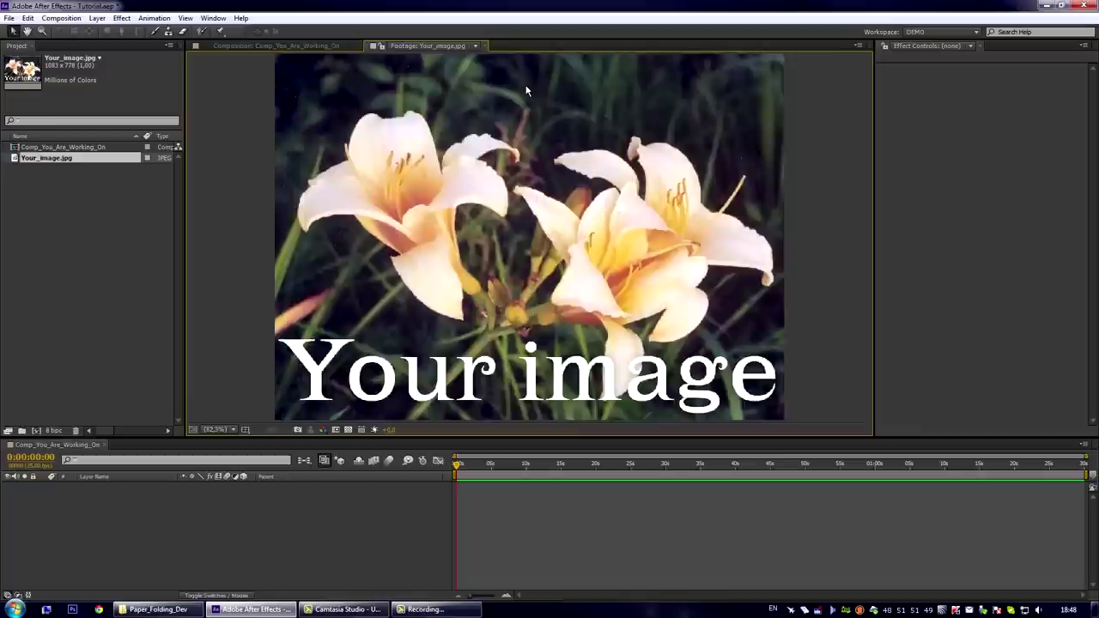
pyautogui.hotkey('ctrl', 'w')
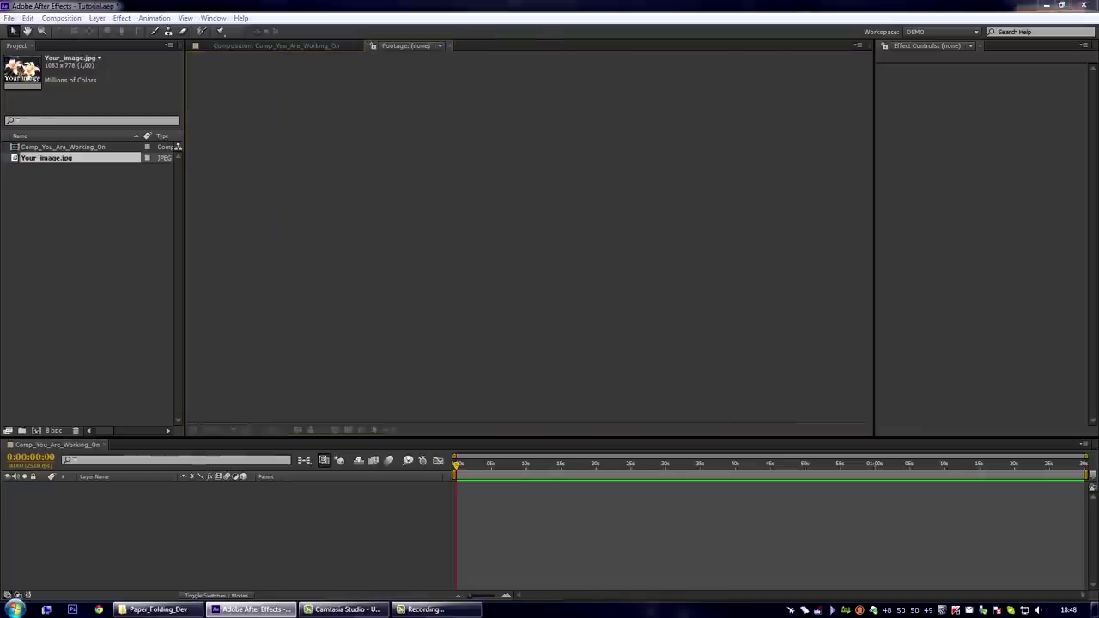
# - Import Folding_1.3.aep and expand it to reach the _Default Settings_1280 x 720 folder
pyautogui.moveTo(2, 206); pyautogui.dragTo(46, 203)
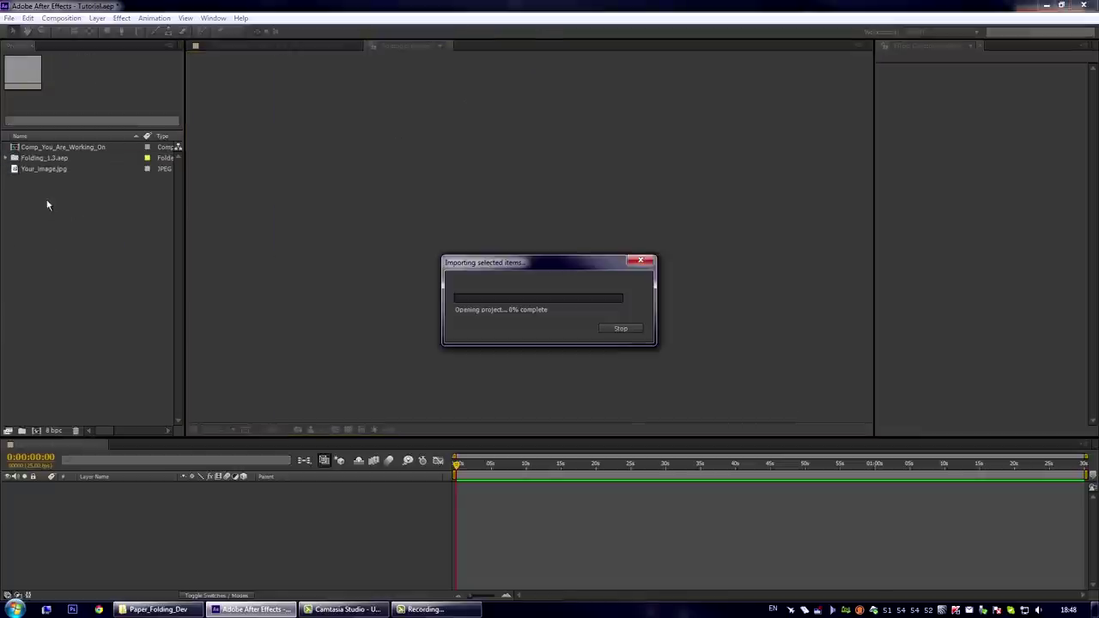
pyautogui.click(10, 158)
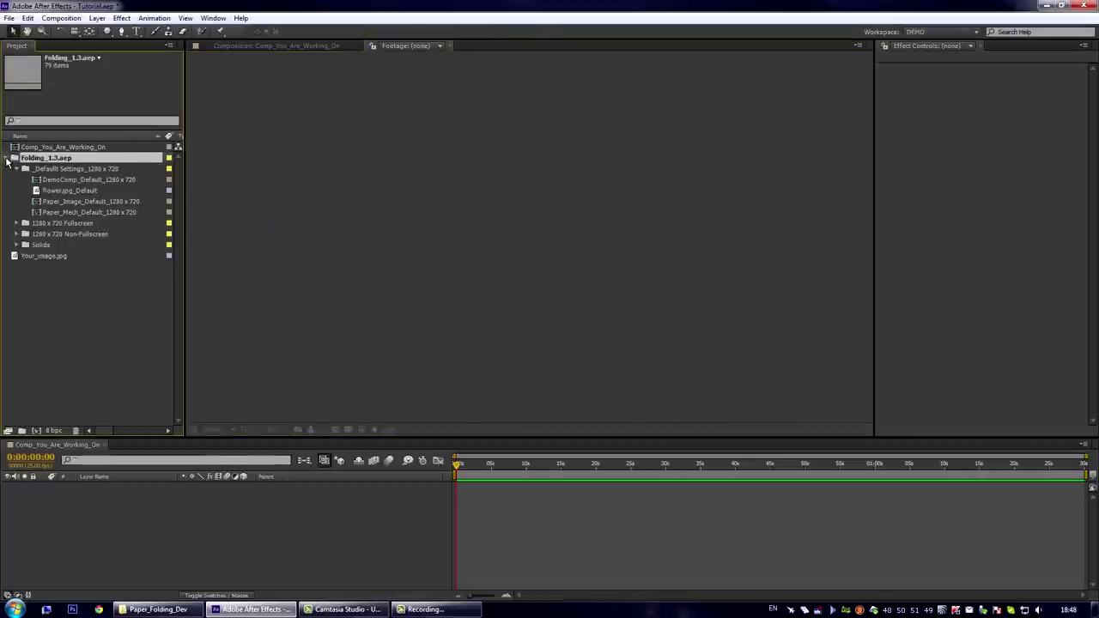
pyautogui.click(64, 171)
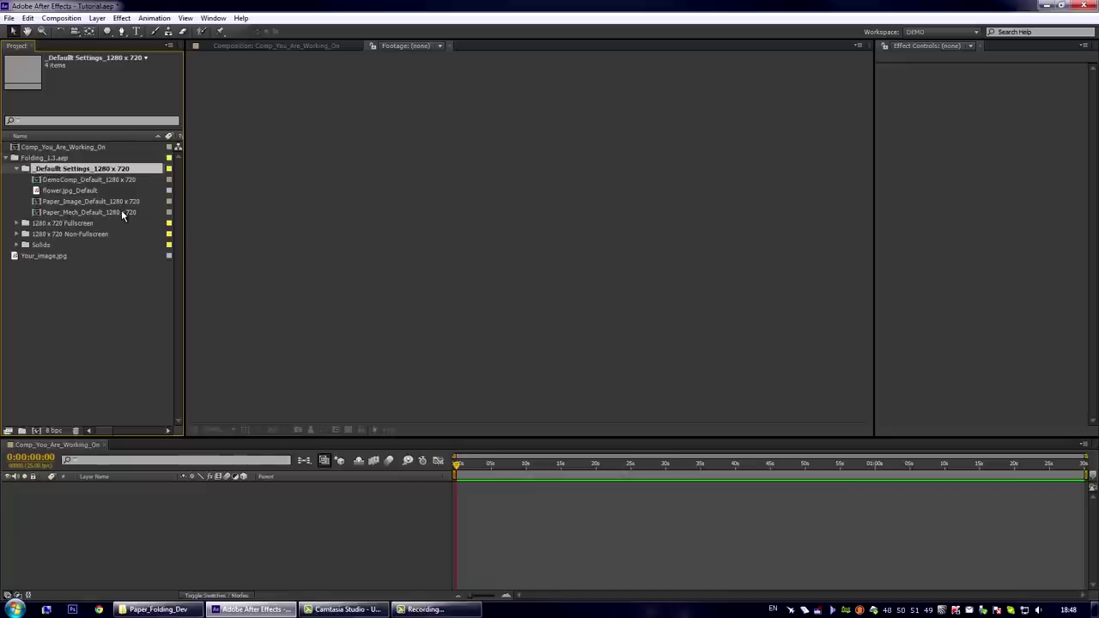
# - Browse the 1280 x 720 Fullscreen, 1280 x 720 Non-Fullscreen and Solids folders
pyautogui.click(77, 224)
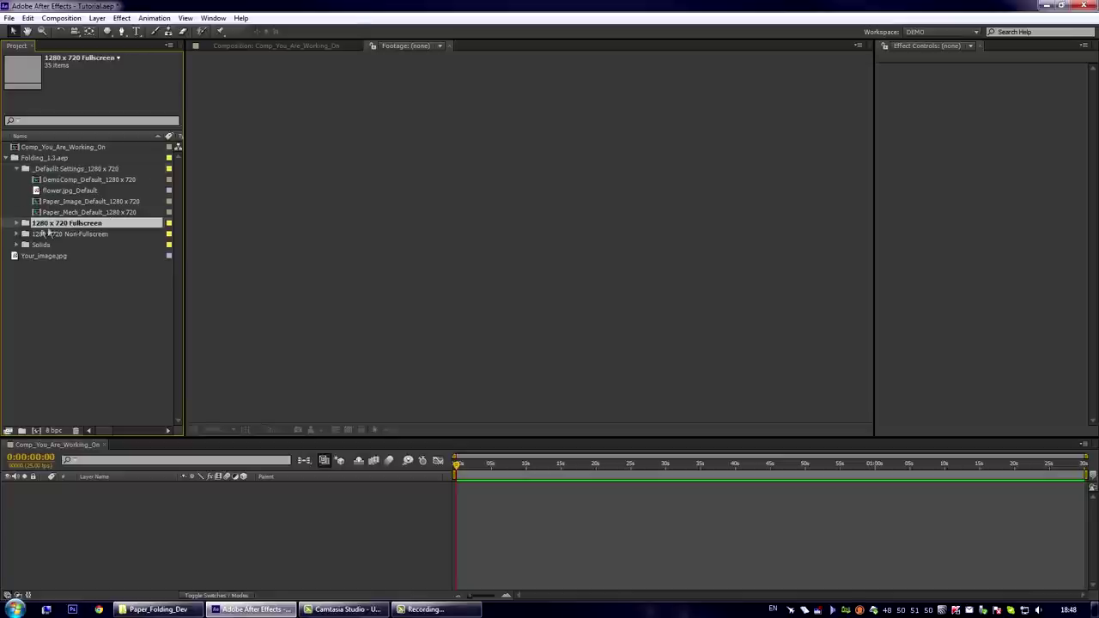
pyautogui.click(17, 223)
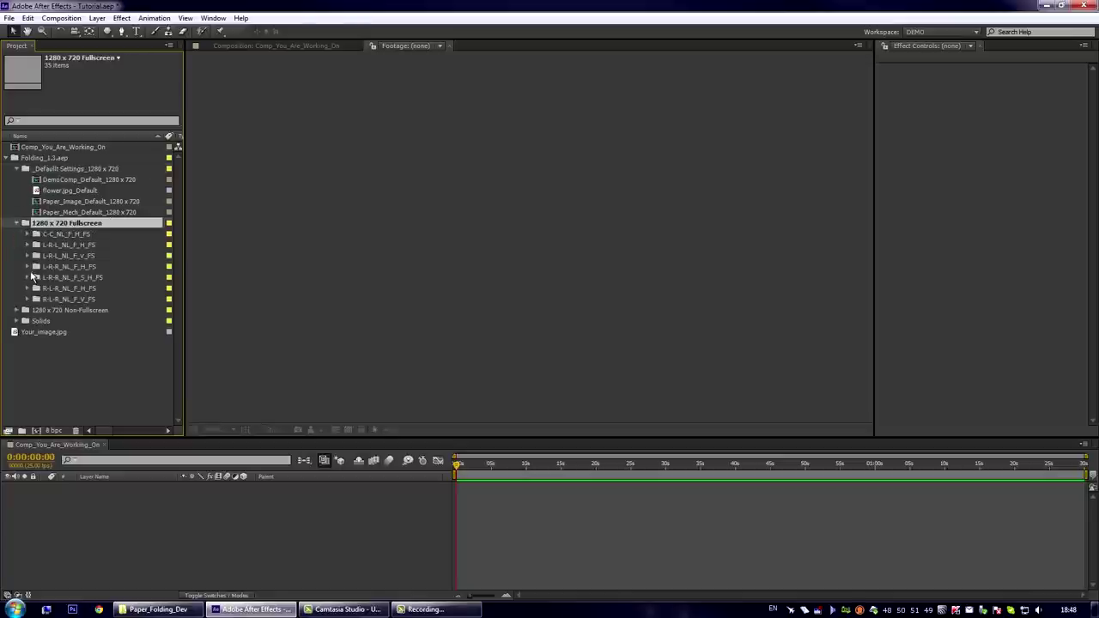
pyautogui.click(17, 224)
pyautogui.click(17, 235)
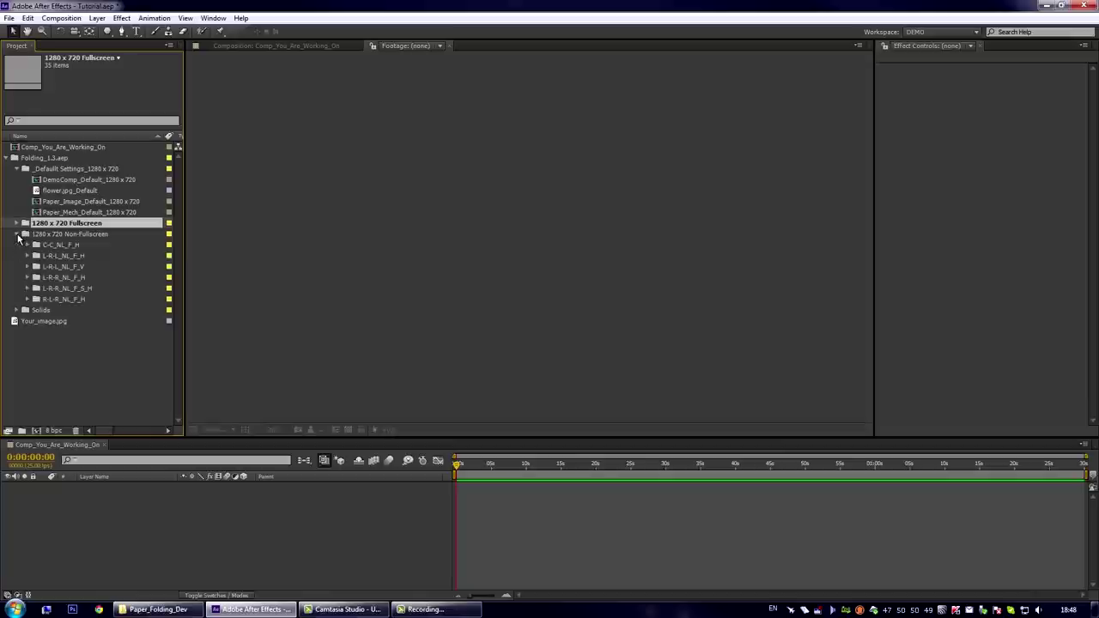
pyautogui.click(45, 236)
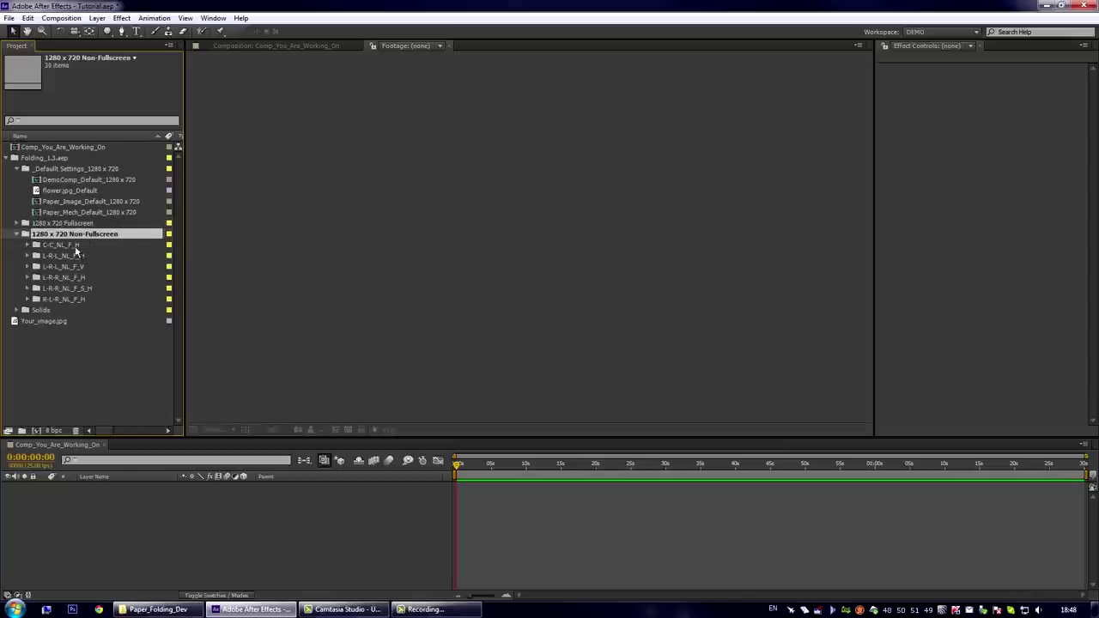
pyautogui.click(18, 236)
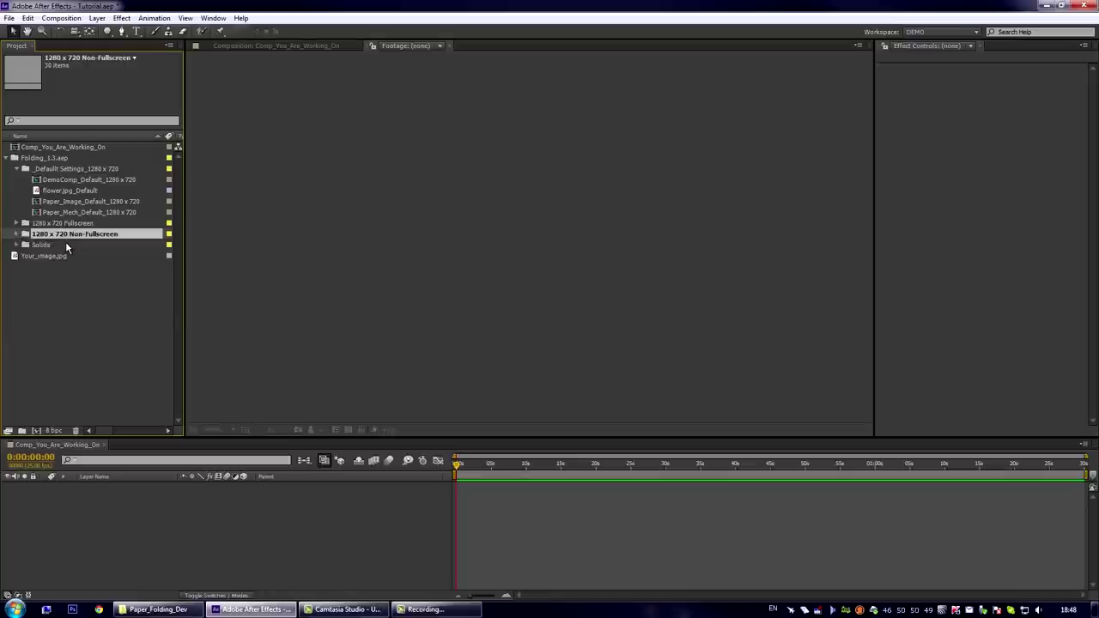
pyautogui.click(67, 246)
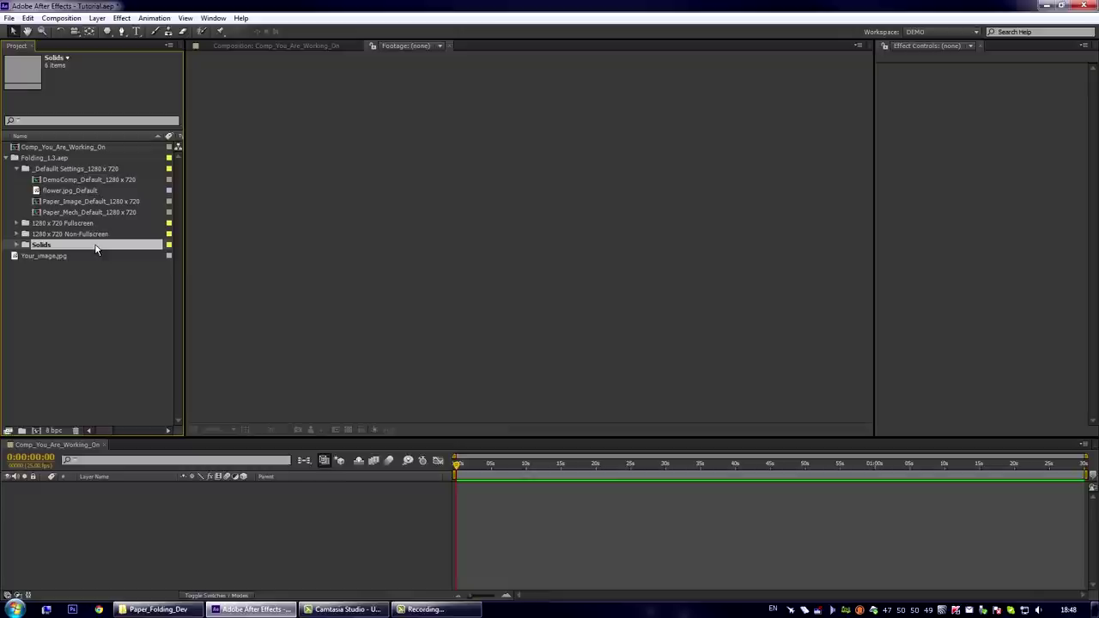
# - Duplicate the _Default Settings folder, move it to top level and rename it _Tutorial
pyautogui.click(61, 173)
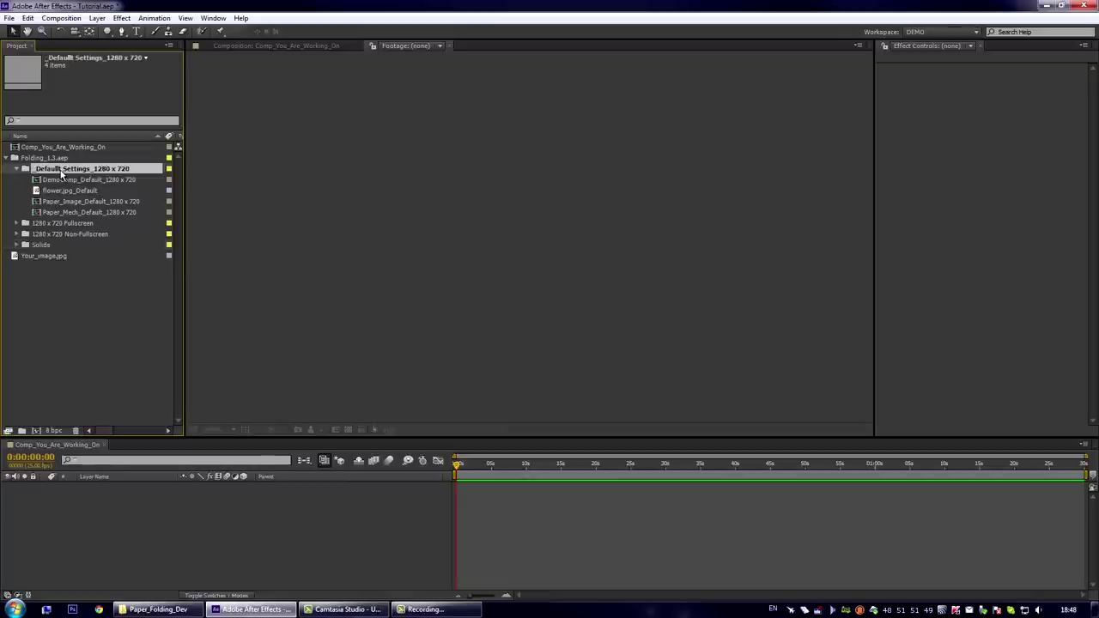
pyautogui.hotkey('ctrl', 'd')
pyautogui.moveTo(64, 225); pyautogui.dragTo(51, 352)
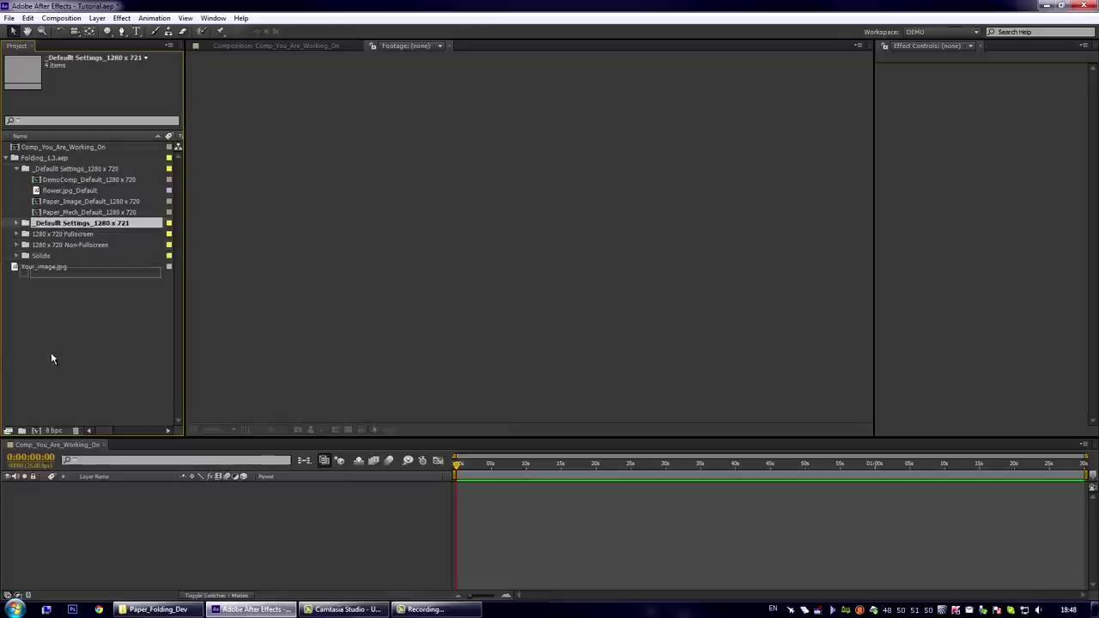
pyautogui.click(15, 168)
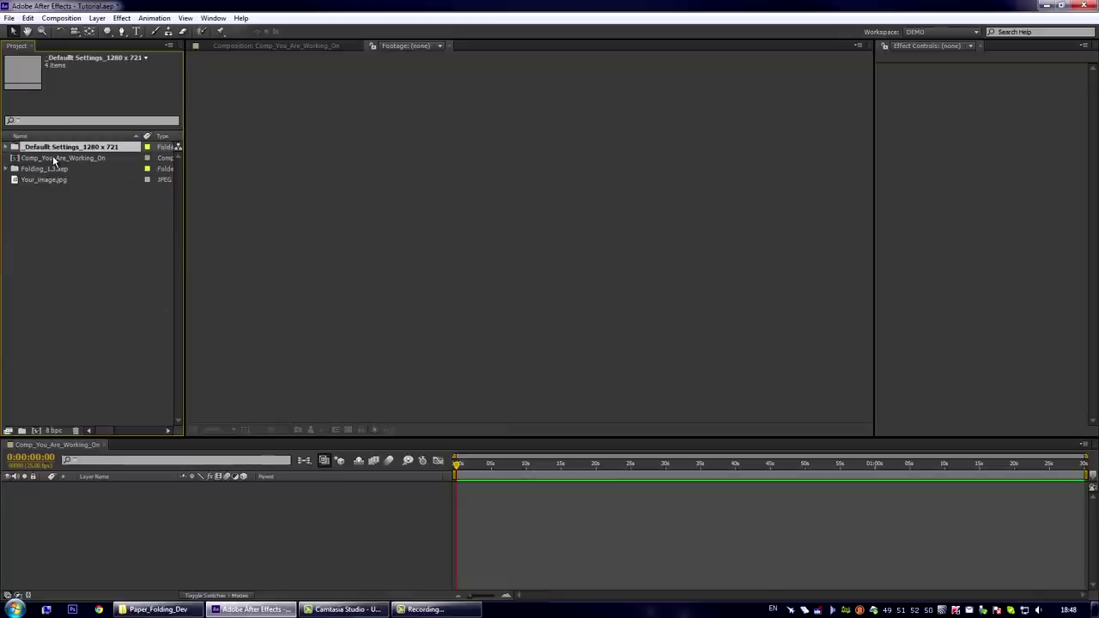
pyautogui.press('Return')
pyautogui.hotkey('shift', 'Left')
pyautogui.hotkey('shift', 'Left')
pyautogui.hotkey('shift', 'Left')
pyautogui.hotkey('shift', 'Left')
pyautogui.hotkey('shift', 'Left')
pyautogui.hotkey('shift', 'Left')
pyautogui.hotkey('shift', 'Left')
pyautogui.hotkey('shift', 'Left')
pyautogui.hotkey('shift', 'Left')
pyautogui.hotkey('shift', 'Left')
pyautogui.hotkey('shift', 'Left')
pyautogui.hotkey('shift', 'Left')
pyautogui.hotkey('shift', 'Left')
pyautogui.hotkey('shift', 'Left')
pyautogui.hotkey('shift', 'Left')
pyautogui.hotkey('shift', 'Left')
pyautogui.hotkey('shift', 'Left')
pyautogui.hotkey('shift', 'Left')
pyautogui.hotkey('shift', 'Left')
pyautogui.hotkey('shift', 'Left')
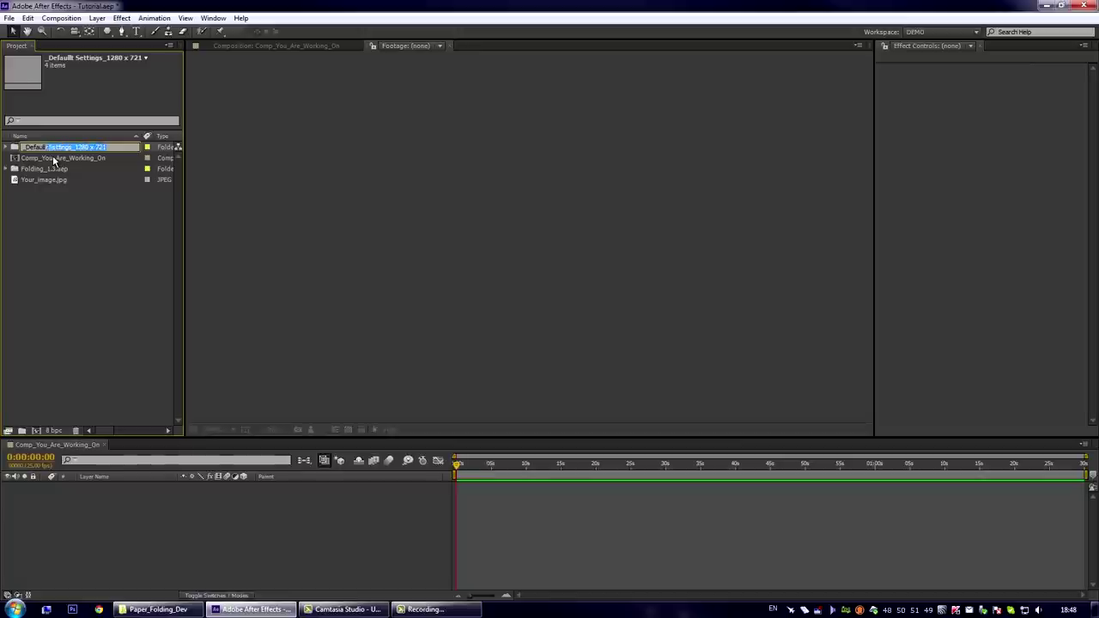
pyautogui.write('Tutorial')
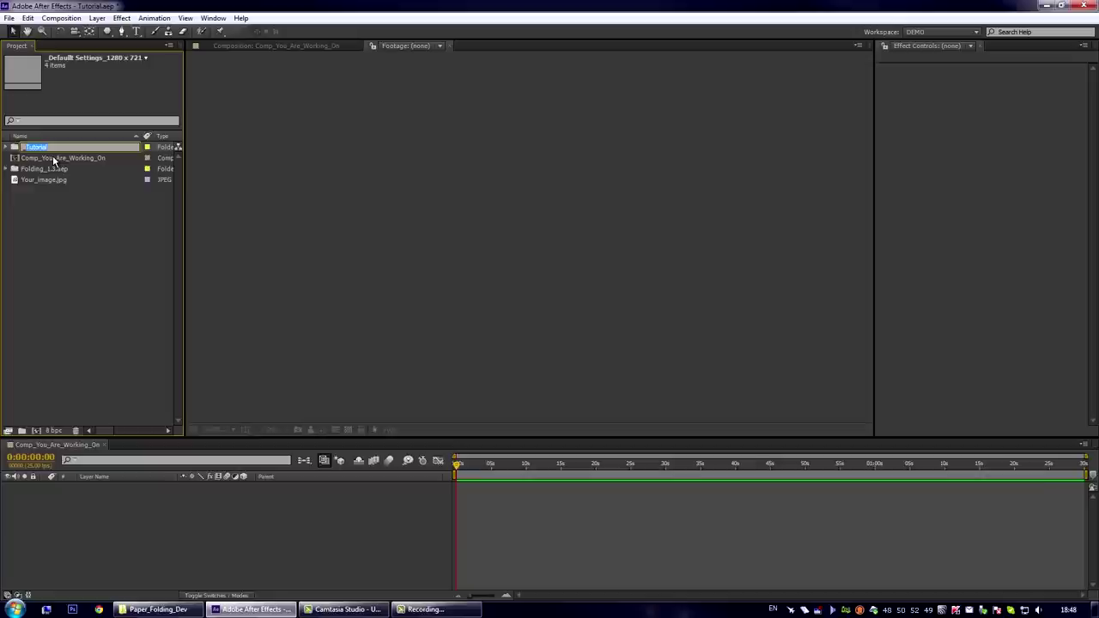
pyautogui.press('Return')
# - Rename the DemoComp comp inside _Tutorial to DemoComp_Tutorial
pyautogui.click(11, 147)
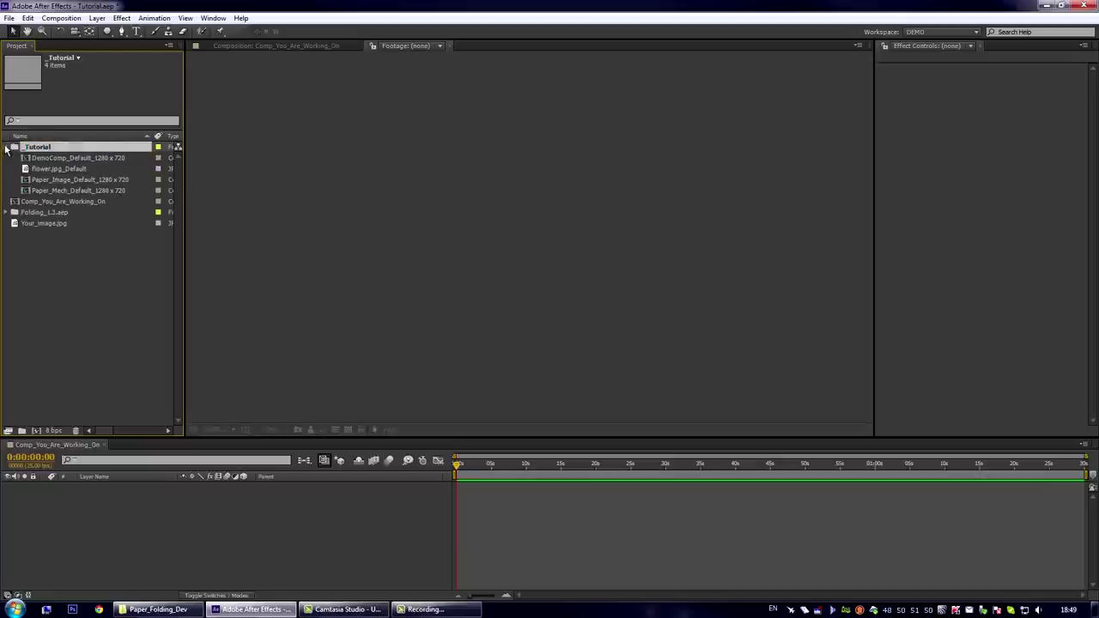
pyautogui.click(73, 158)
pyautogui.press('Return')
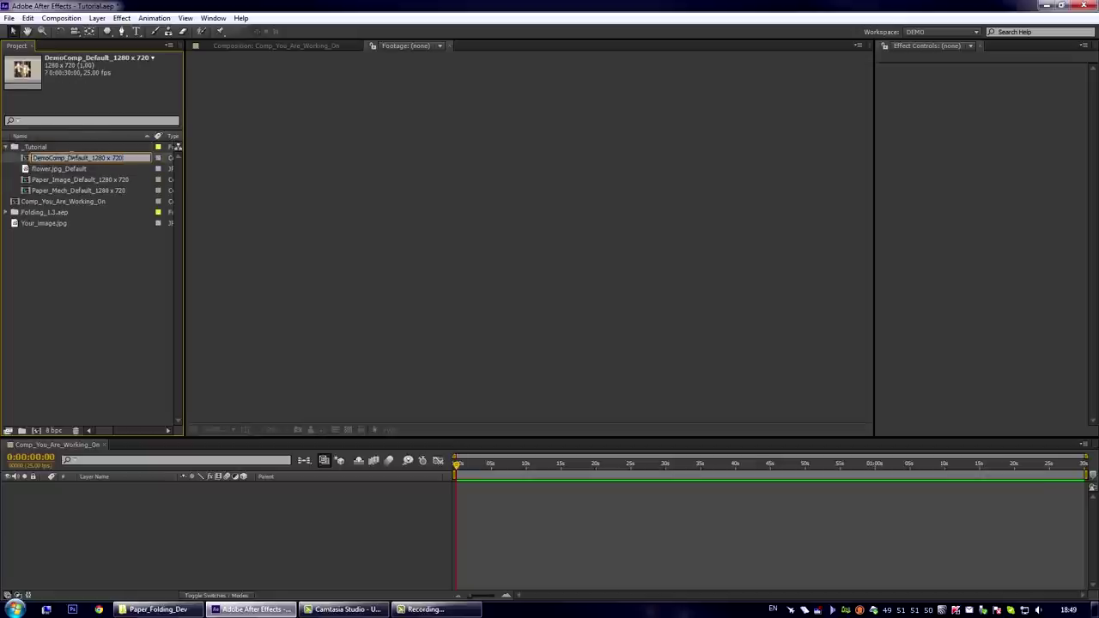
pyautogui.press('BackSpace')
pyautogui.press('BackSpace')
pyautogui.press('BackSpace')
pyautogui.press('BackSpace')
pyautogui.press('BackSpace')
pyautogui.press('BackSpace')
pyautogui.press('BackSpace')
pyautogui.press('BackSpace')
pyautogui.press('BackSpace')
pyautogui.press('BackSpace')
pyautogui.press('BackSpace')
pyautogui.press('BackSpace')
pyautogui.press('BackSpace')
pyautogui.press('BackSpace')
pyautogui.press('BackSpace')
pyautogui.write('Tutorial')
pyautogui.press('Return')
# - Rename the next two comps to Paper_Image_Tutorial and Paper_Mech_Tutorial
pyautogui.press('Down')
pyautogui.press('Down')
pyautogui.press('Return')
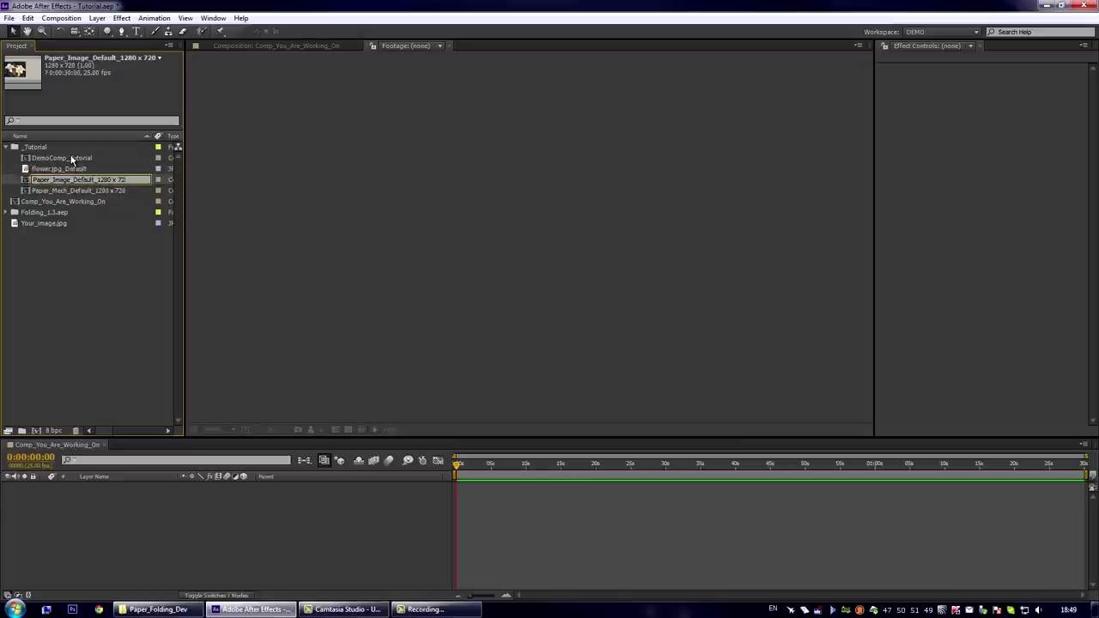
pyautogui.press('BackSpace')
pyautogui.press('BackSpace')
pyautogui.press('BackSpace')
pyautogui.press('BackSpace')
pyautogui.press('BackSpace')
pyautogui.press('BackSpace')
pyautogui.press('BackSpace')
pyautogui.press('BackSpace')
pyautogui.press('BackSpace')
pyautogui.press('BackSpace')
pyautogui.press('BackSpace')
pyautogui.press('BackSpace')
pyautogui.write('Tutorial')
pyautogui.press('Return')
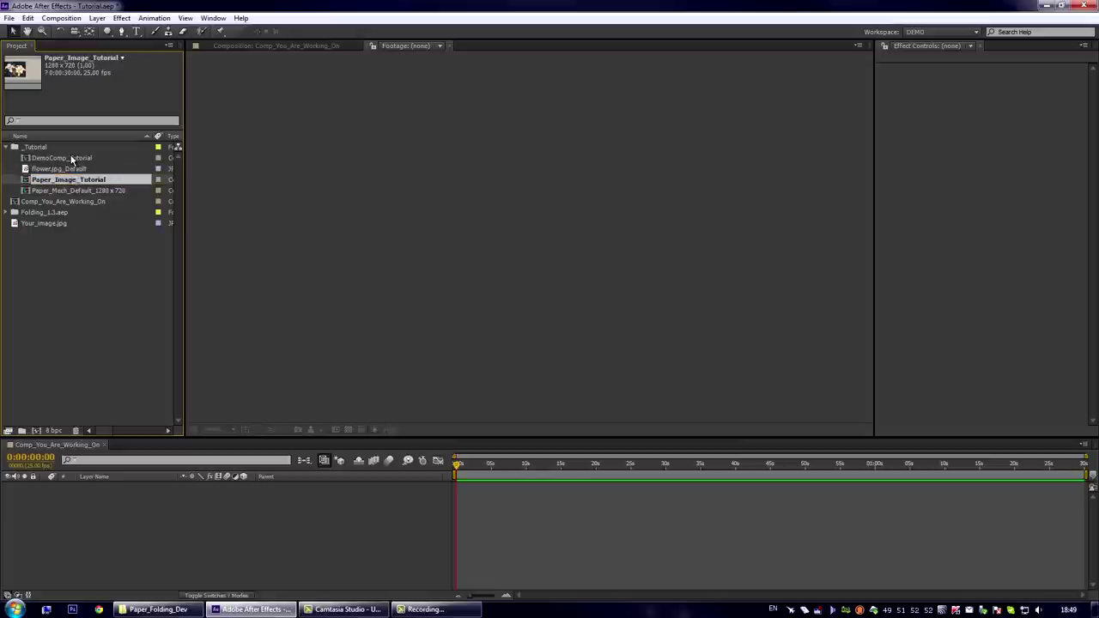
pyautogui.press('Down')
pyautogui.press('Return')
pyautogui.press('Return')
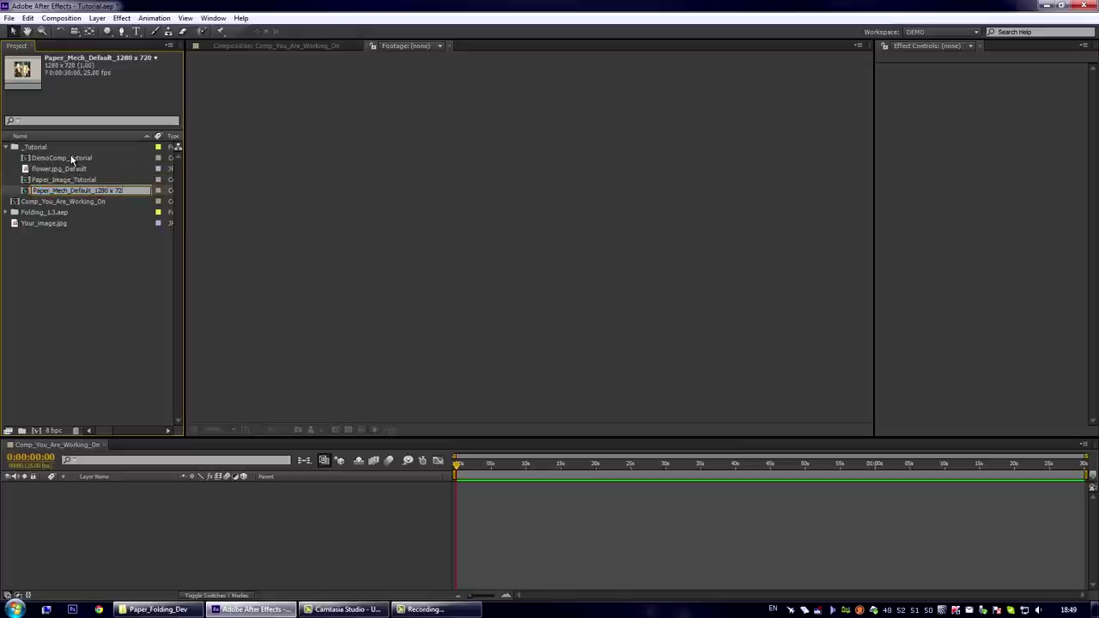
pyautogui.press('BackSpace')
pyautogui.press('BackSpace')
pyautogui.press('BackSpace')
pyautogui.press('BackSpace')
pyautogui.press('BackSpace')
pyautogui.press('BackSpace')
pyautogui.press('BackSpace')
pyautogui.press('BackSpace')
pyautogui.press('BackSpace')
pyautogui.press('BackSpace')
pyautogui.press('BackSpace')
pyautogui.press('BackSpace')
pyautogui.press('BackSpace')
pyautogui.press('BackSpace')
pyautogui.press('BackSpace')
pyautogui.press('BackSpace')
pyautogui.press('BackSpace')
pyautogui.press('BackSpace')
pyautogui.write('Tutorial')
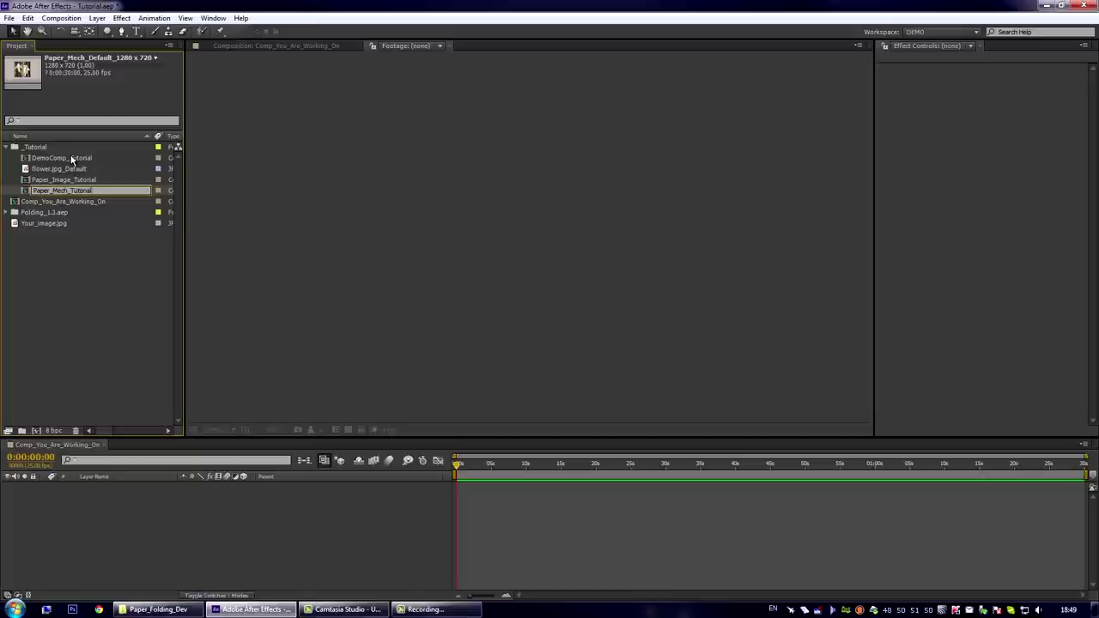
pyautogui.press('Return')
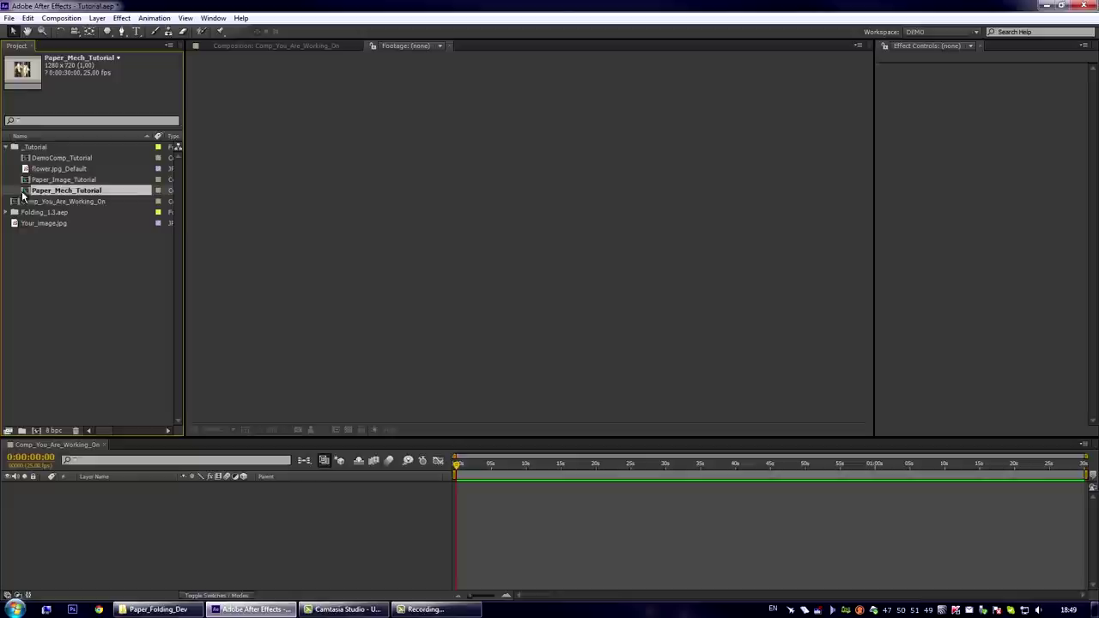
pyautogui.click(74, 180)
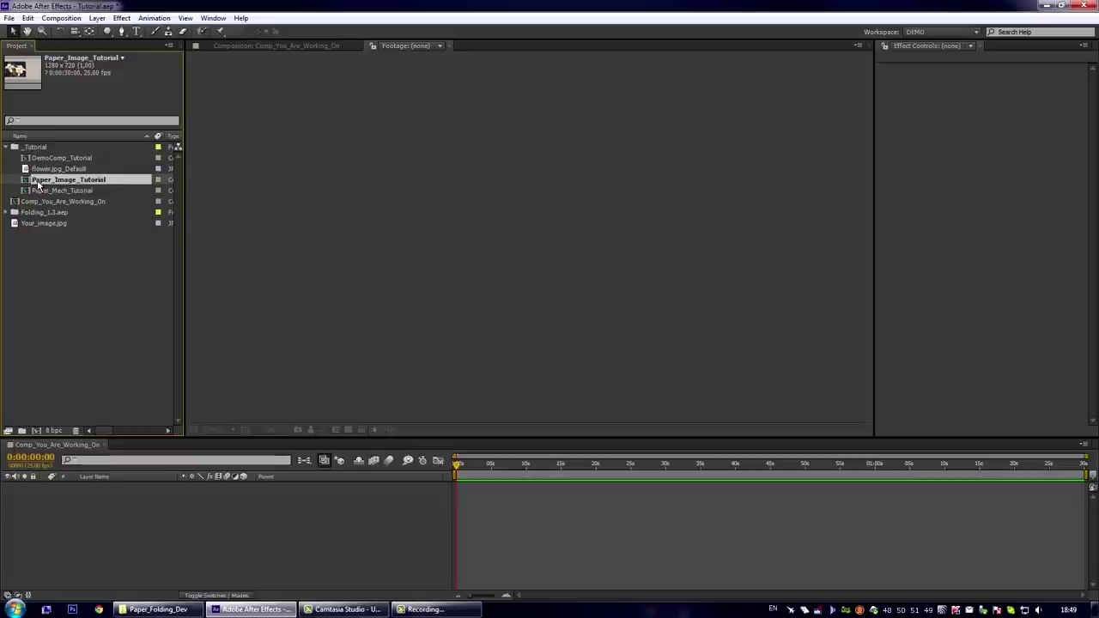
# - In Paper_Image_Tutorial, replace the flower.jpg_Default layer with Your_image.jpg as layer 2
pyautogui.doubleClick(94, 182)
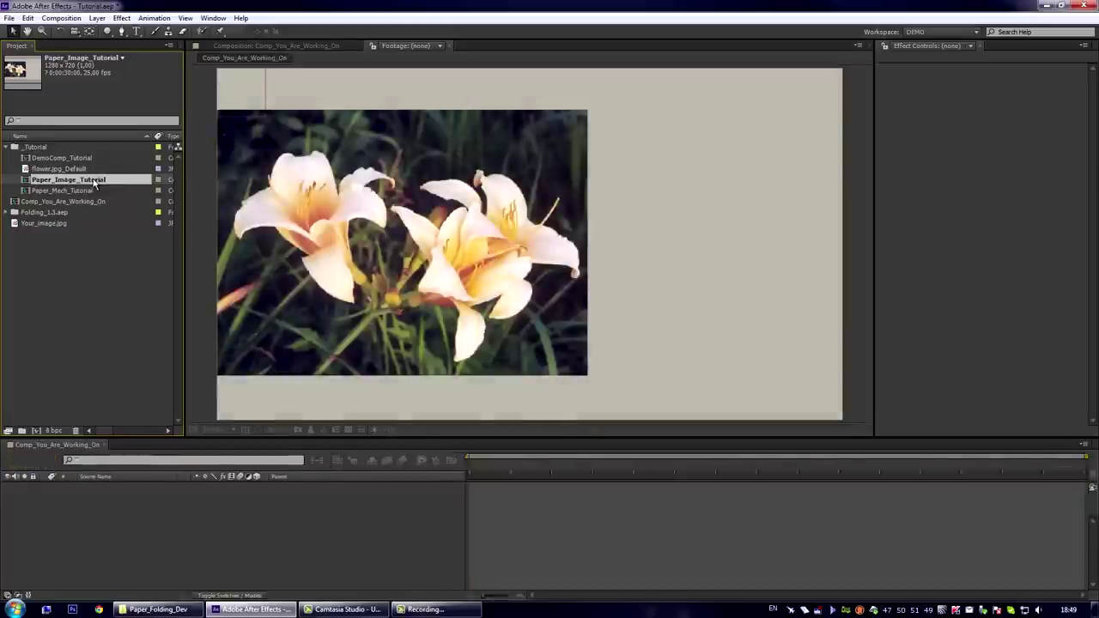
pyautogui.click(117, 497)
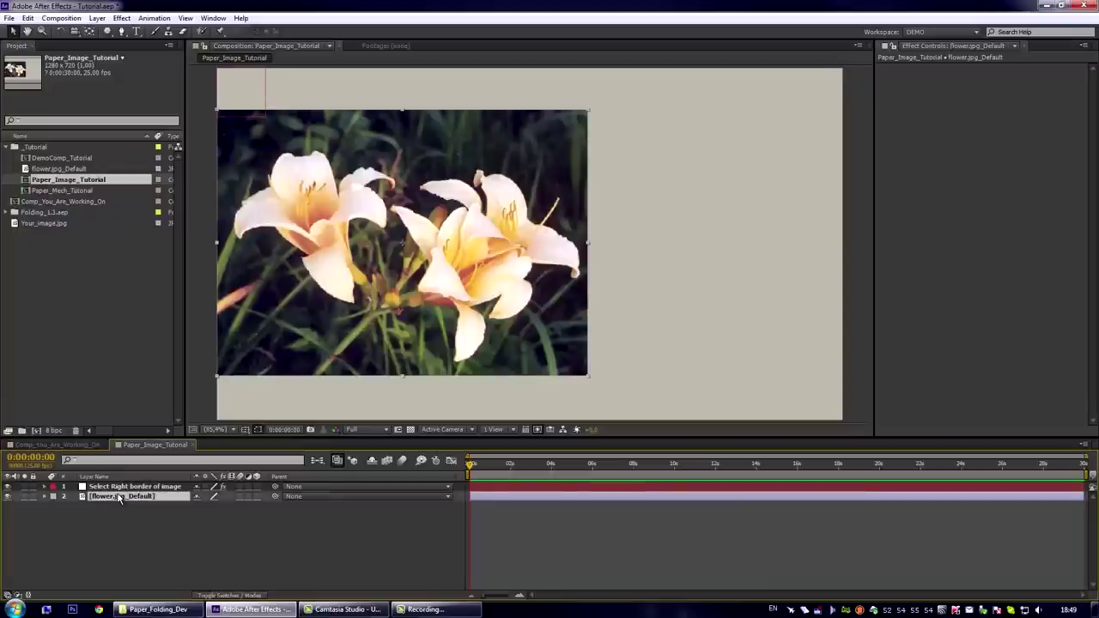
pyautogui.press('Delete')
pyautogui.moveTo(39, 223); pyautogui.dragTo(96, 509)
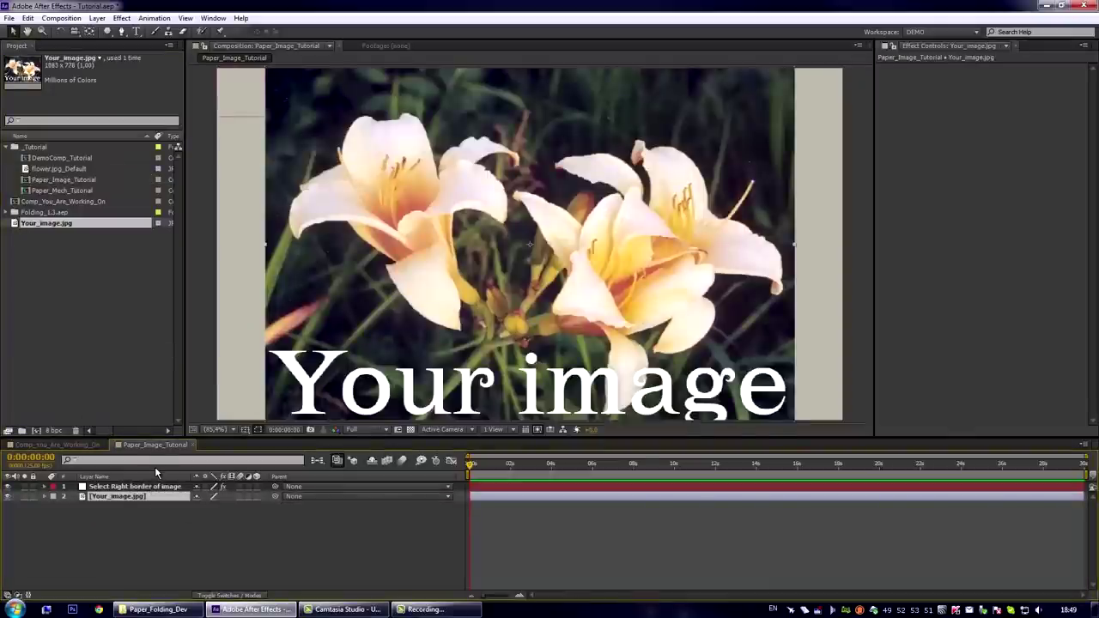
# - Scale the Your_image.jpg layer to 80%
pyautogui.press('s')
pyautogui.click(212, 506)
pyautogui.write('80')
pyautogui.press('Return')
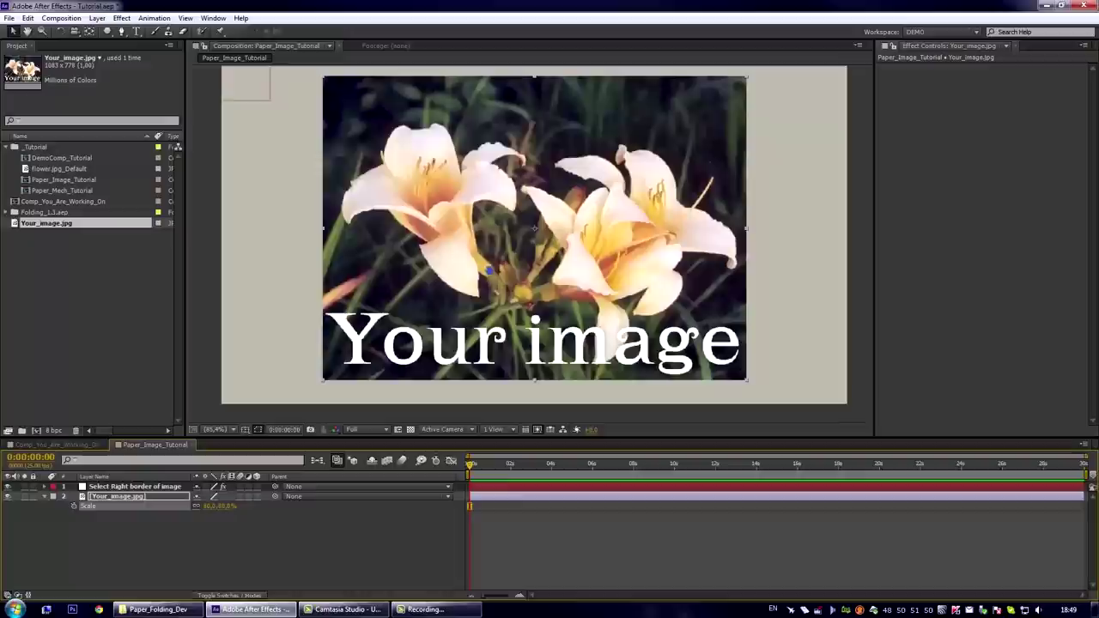
# - Align the image's left edge with the comp's left edge, nudging it left and up
pyautogui.scroll(2, 515, 141)
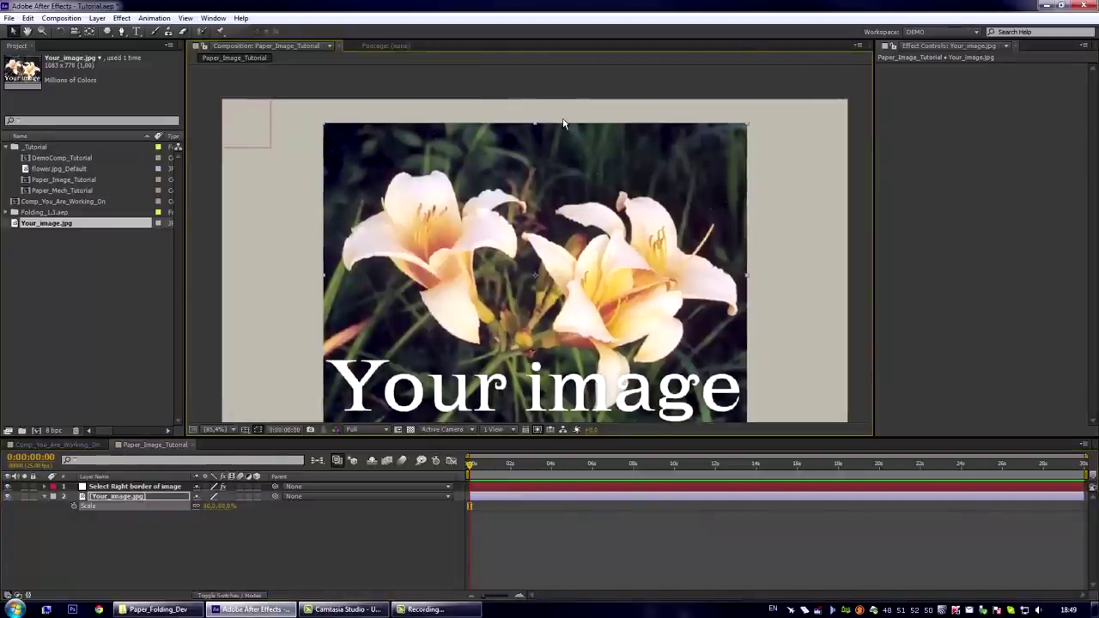
pyautogui.scroll(-4, 584, 258)
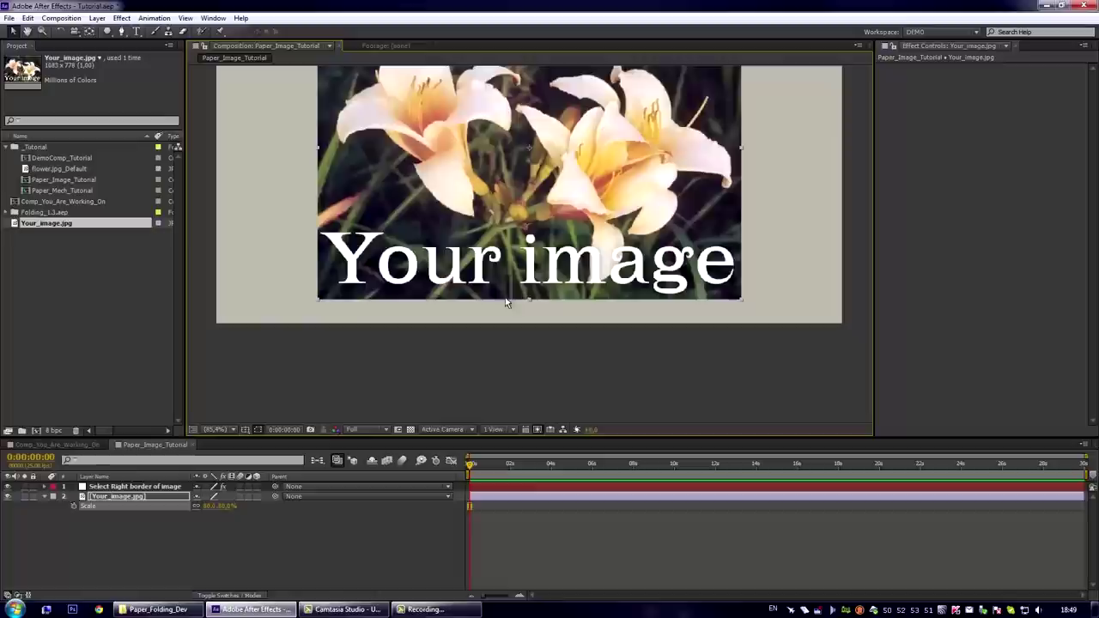
pyautogui.scroll(3, 602, 307)
pyautogui.hscroll(-2, 601, 306)
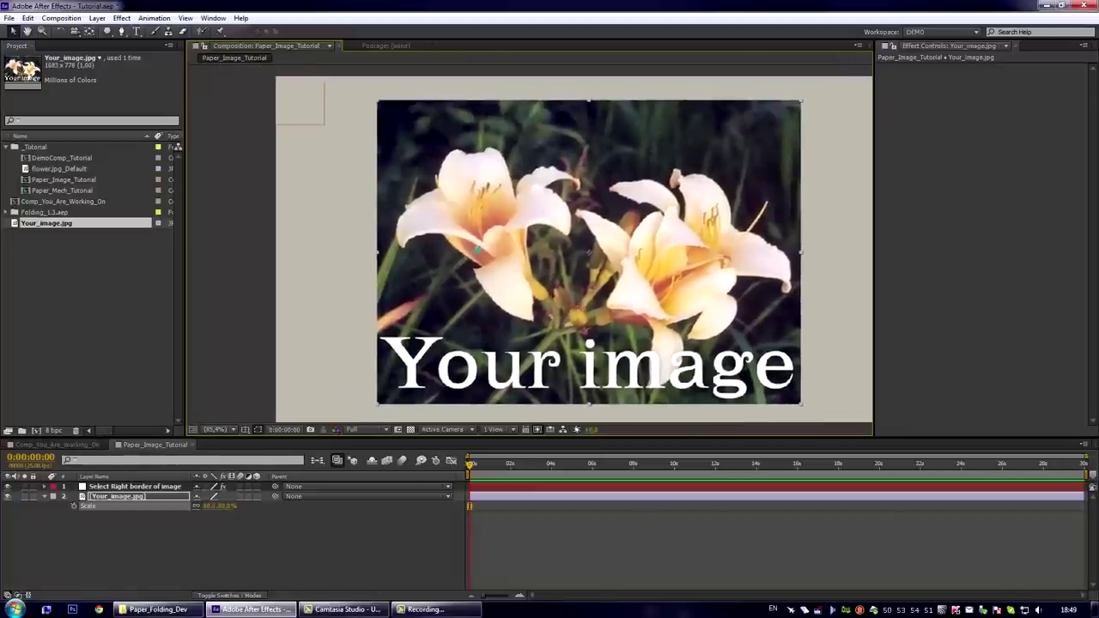
pyautogui.hscroll(-1, 479, 246)
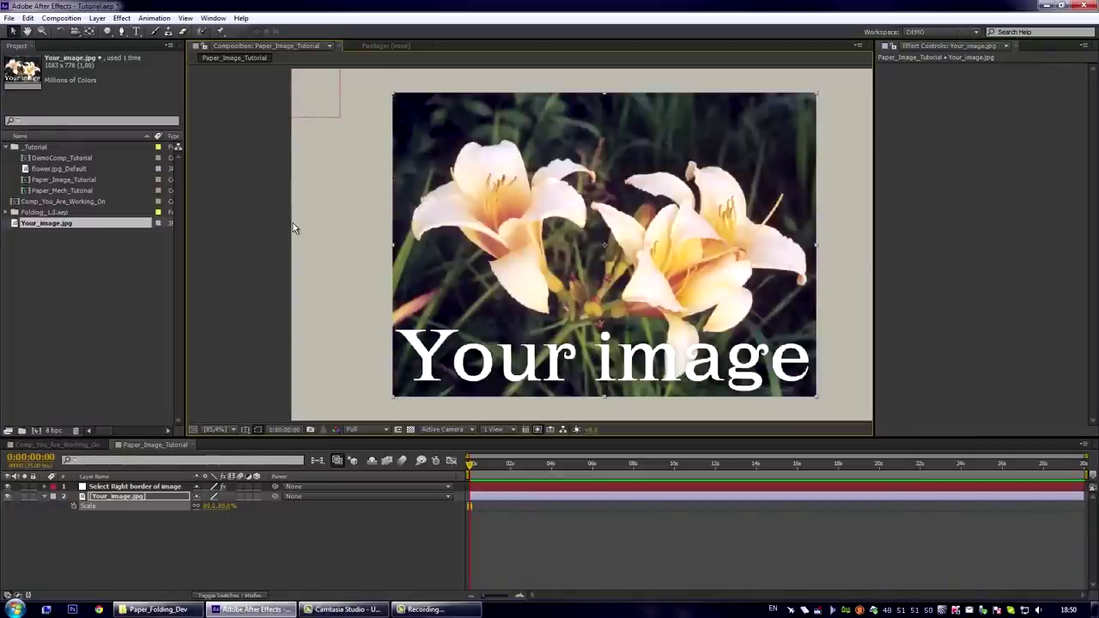
pyautogui.moveTo(415, 231); pyautogui.dragTo(316, 230)
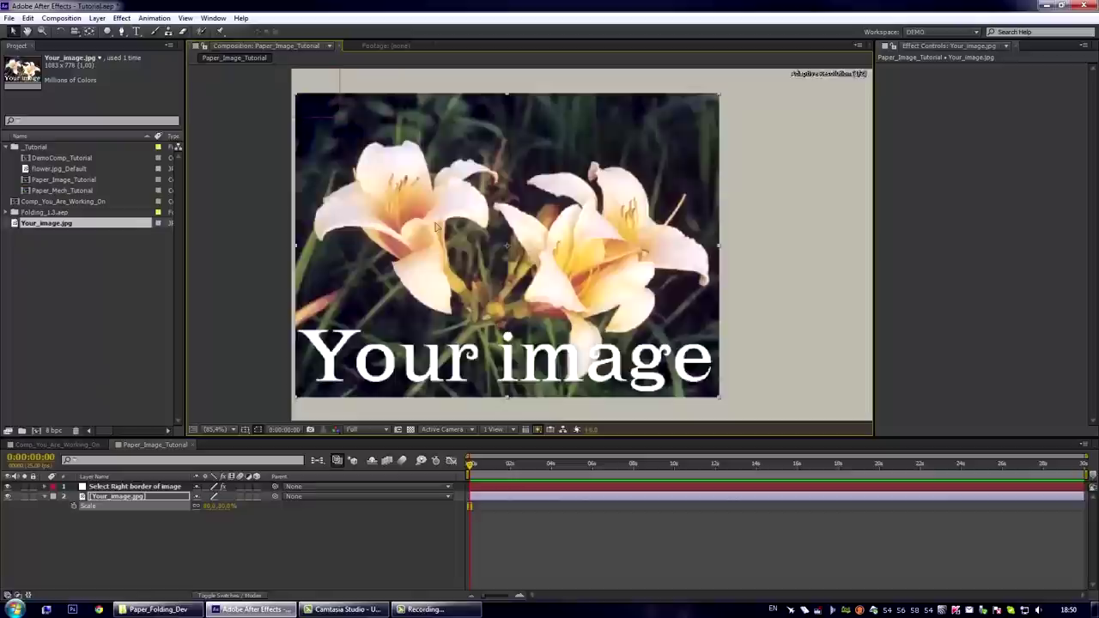
pyautogui.press('Left')
pyautogui.press('Left')
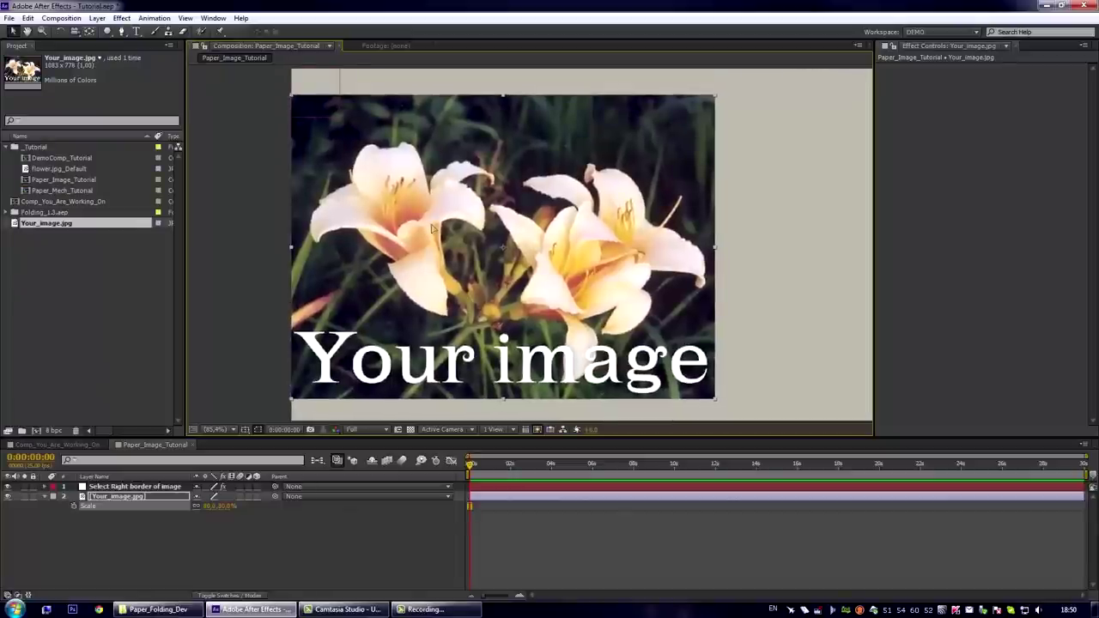
pyautogui.moveTo(597, 281); pyautogui.dragTo(580, 292)
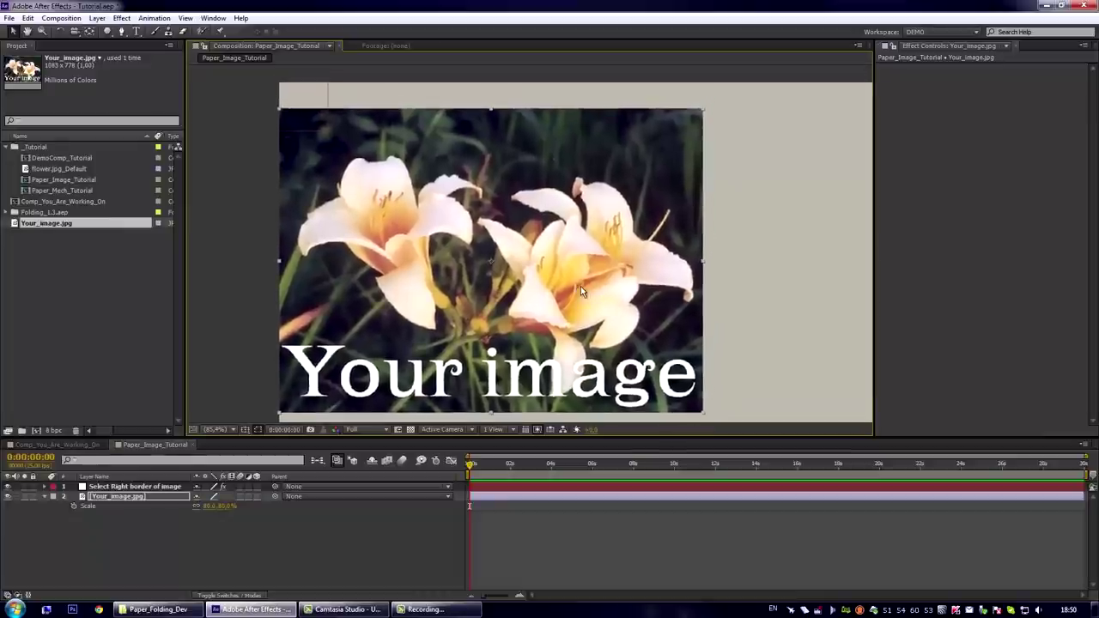
pyautogui.press('Up')
pyautogui.press('Up')
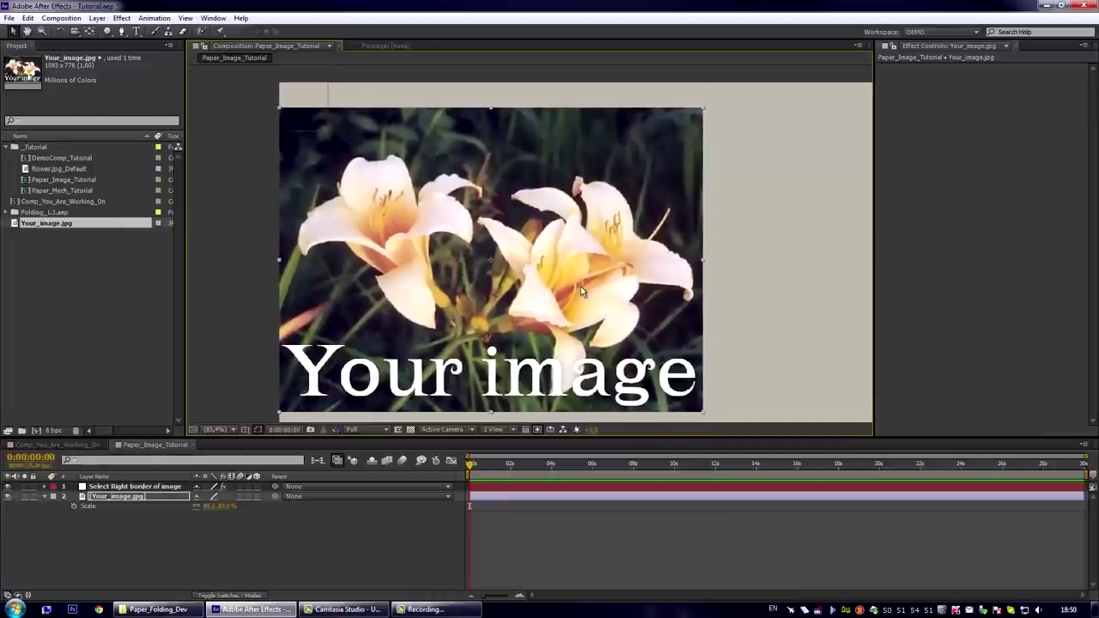
# - Move the Select Right Border effect point onto the image's right edge
pyautogui.click(142, 487)
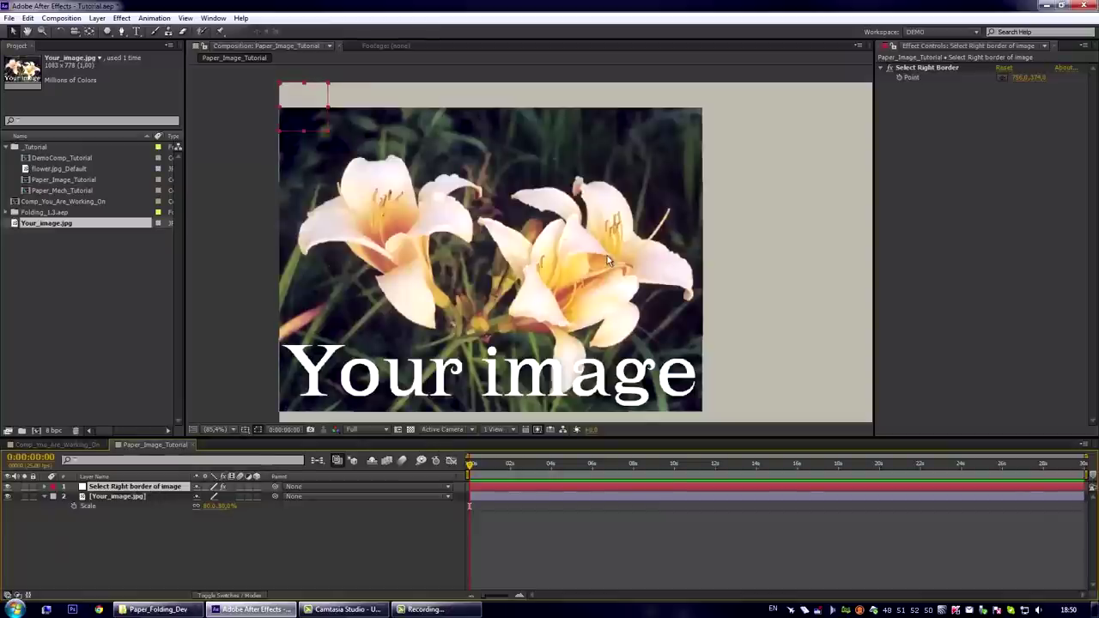
pyautogui.scroll(-1, 607, 259)
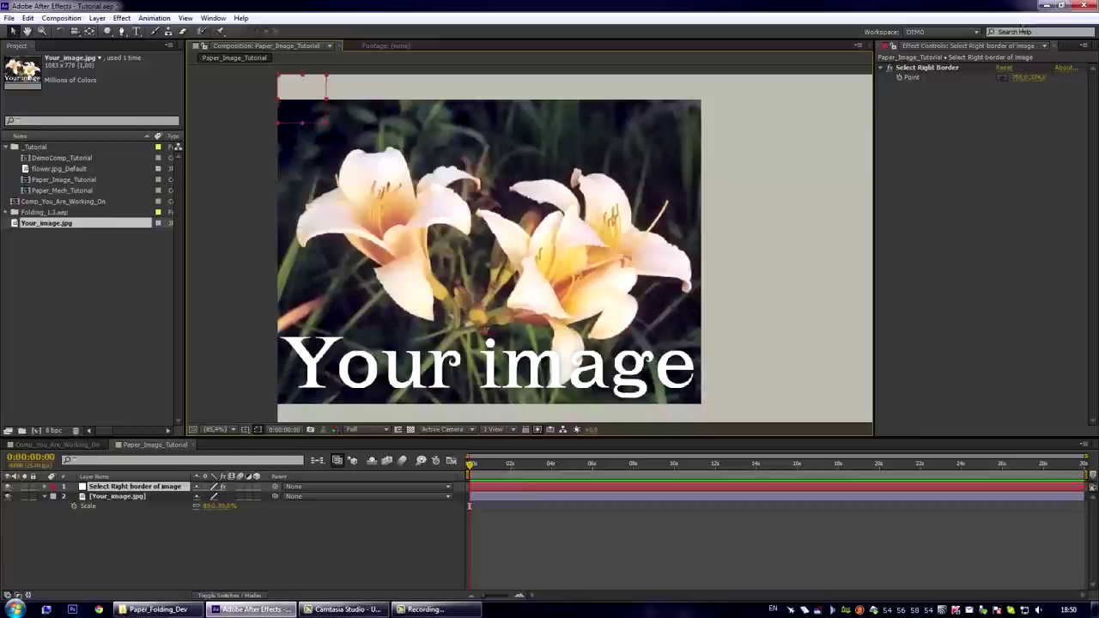
pyautogui.click(926, 68)
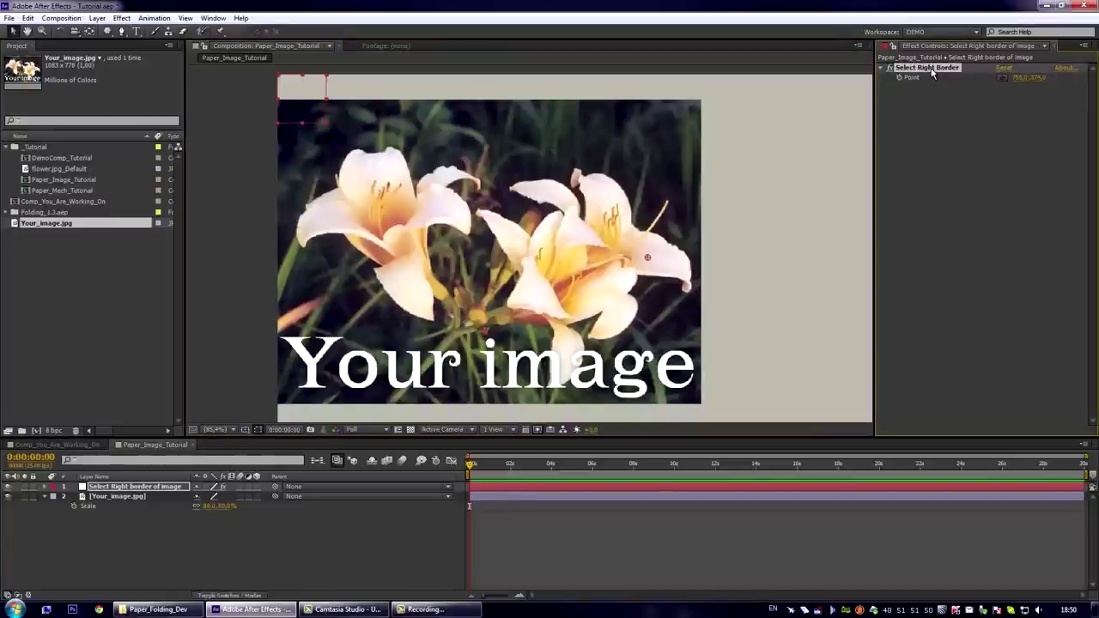
pyautogui.moveTo(649, 279); pyautogui.dragTo(577, 259)
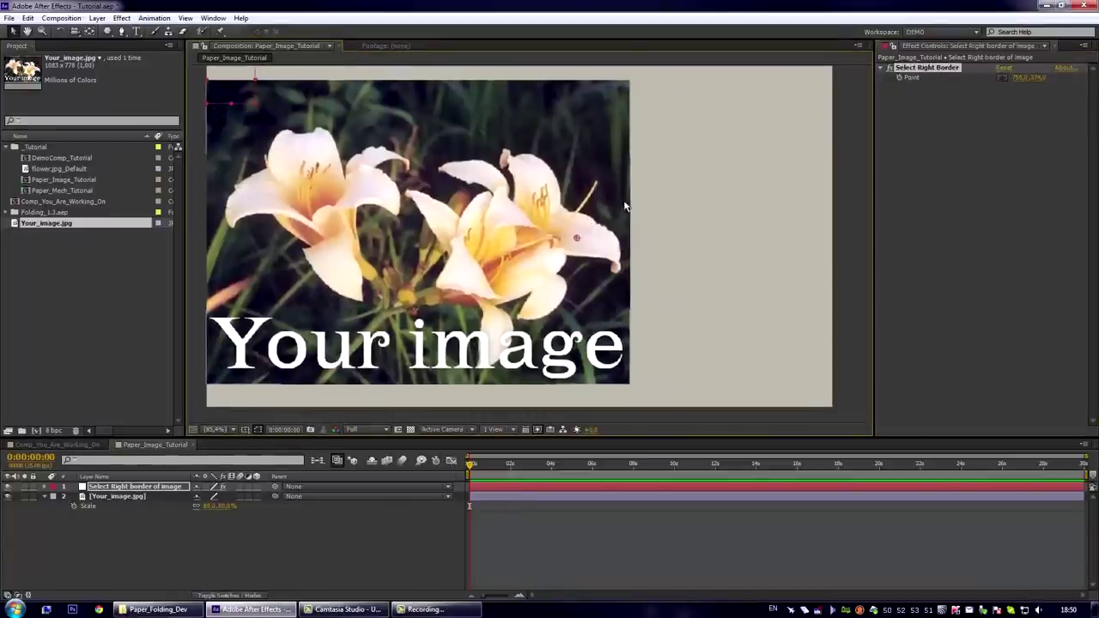
pyautogui.scroll(1, 578, 251)
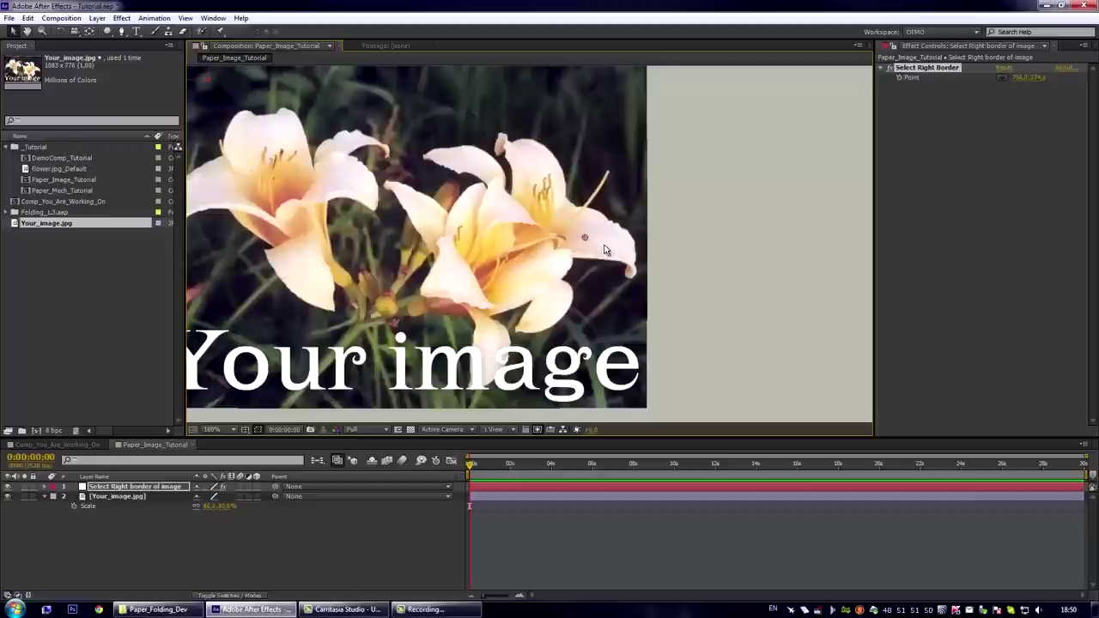
pyautogui.moveTo(601, 242); pyautogui.dragTo(648, 237)
# - Zoom out to the whole composition and close Paper_Image_Tutorial
pyautogui.scroll(-2, 651, 232)
pyautogui.moveTo(501, 231); pyautogui.dragTo(574, 247)
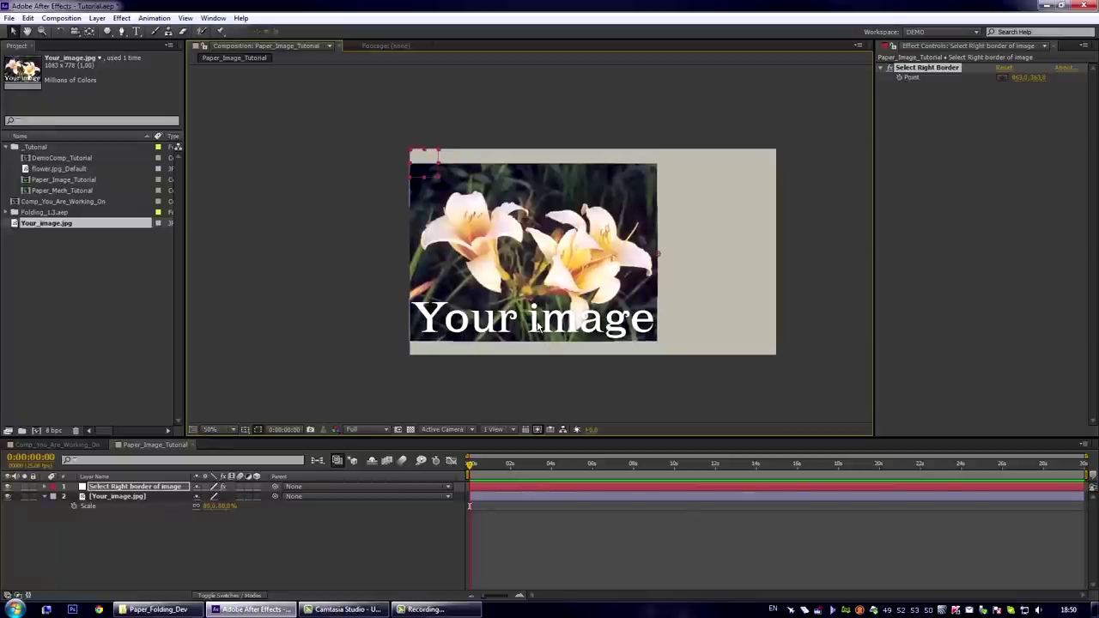
pyautogui.hotkey('ctrl', 'w')
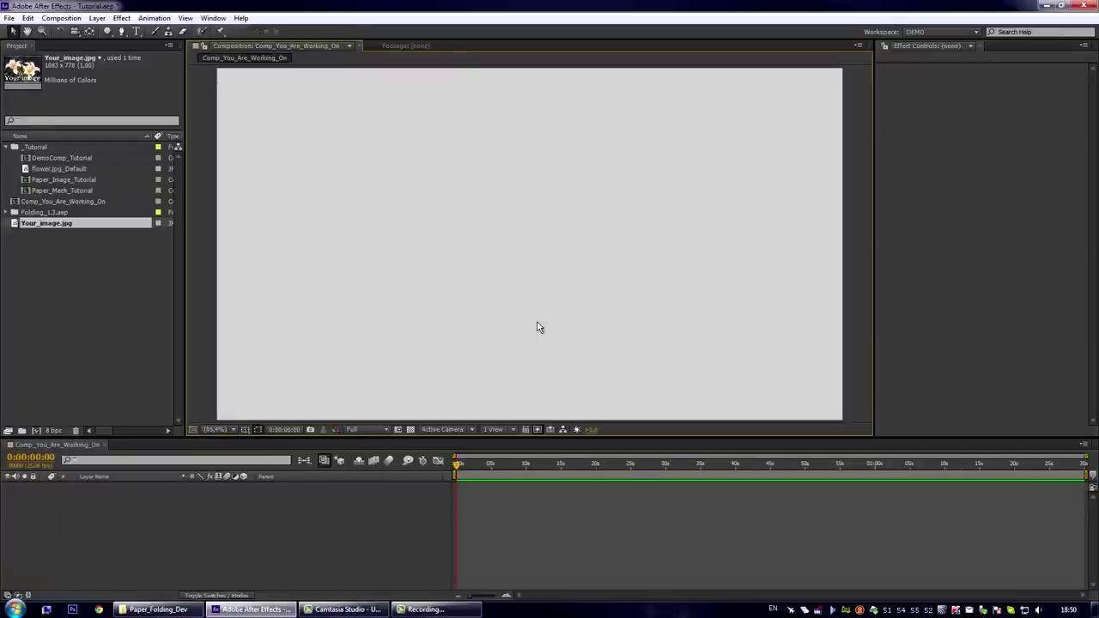
# - Open the Paper_Mech_Tutorial comp to view its Mask and Image layers of the folded flower
pyautogui.click(56, 190)
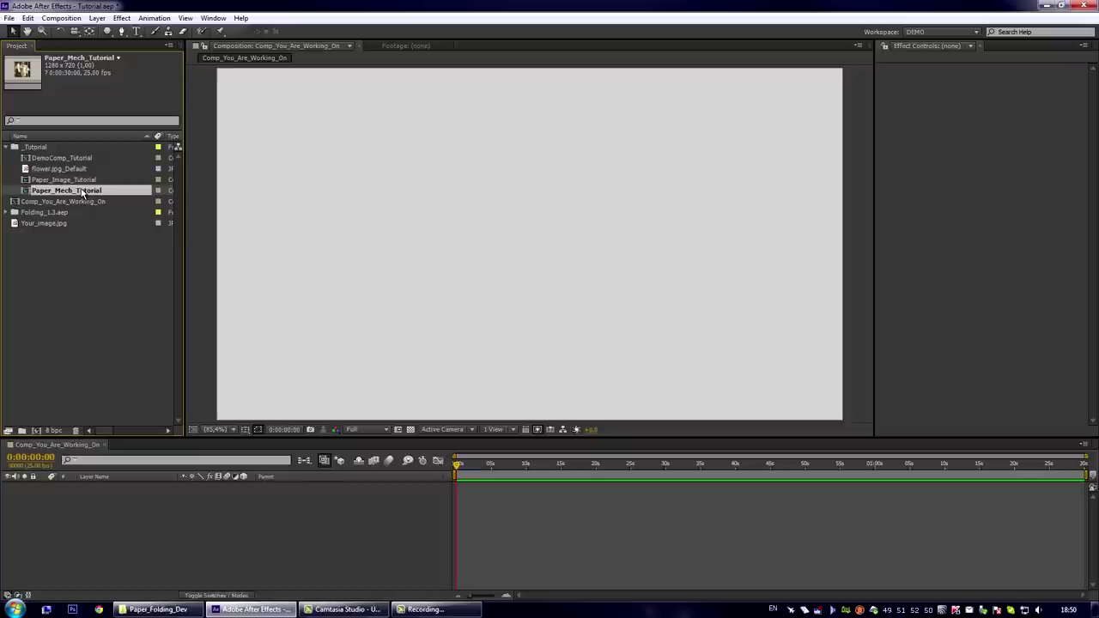
pyautogui.doubleClick(82, 191)
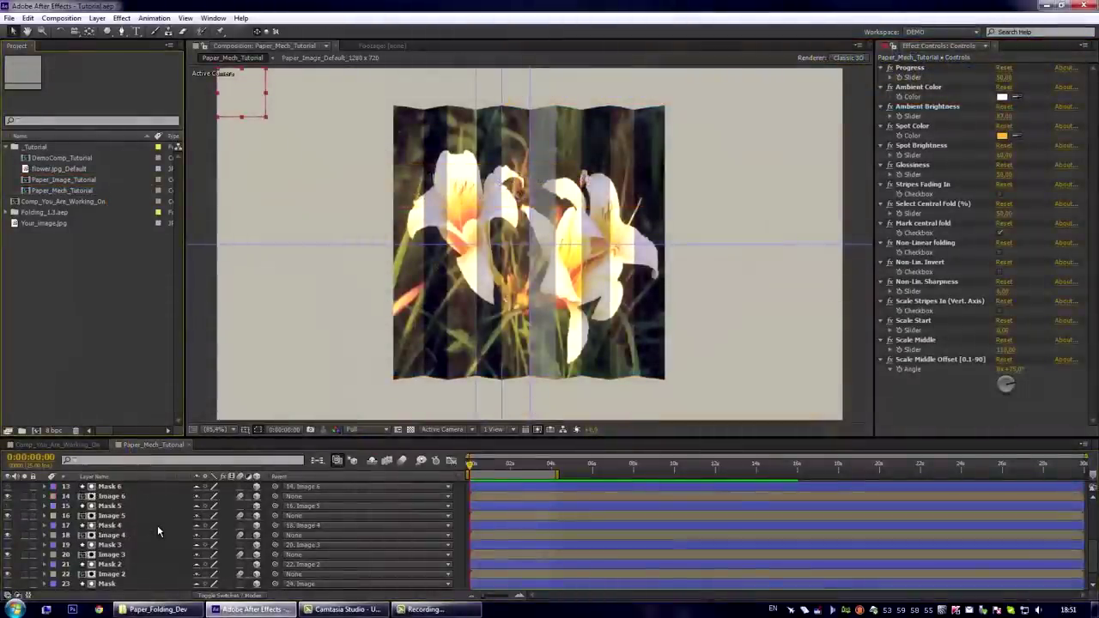
pyautogui.scroll(-2, 157, 525)
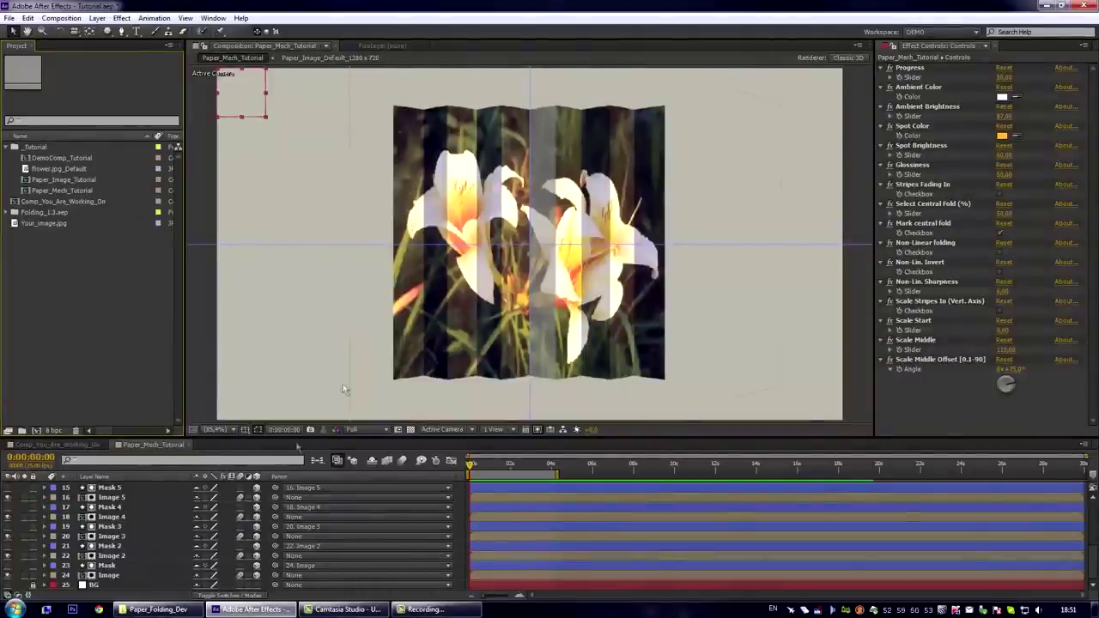
# - Duplicate the Mask 10 and Image 10 layer pair twice, creating pairs 11 and 12
pyautogui.click(124, 570)
pyautogui.click(125, 566)
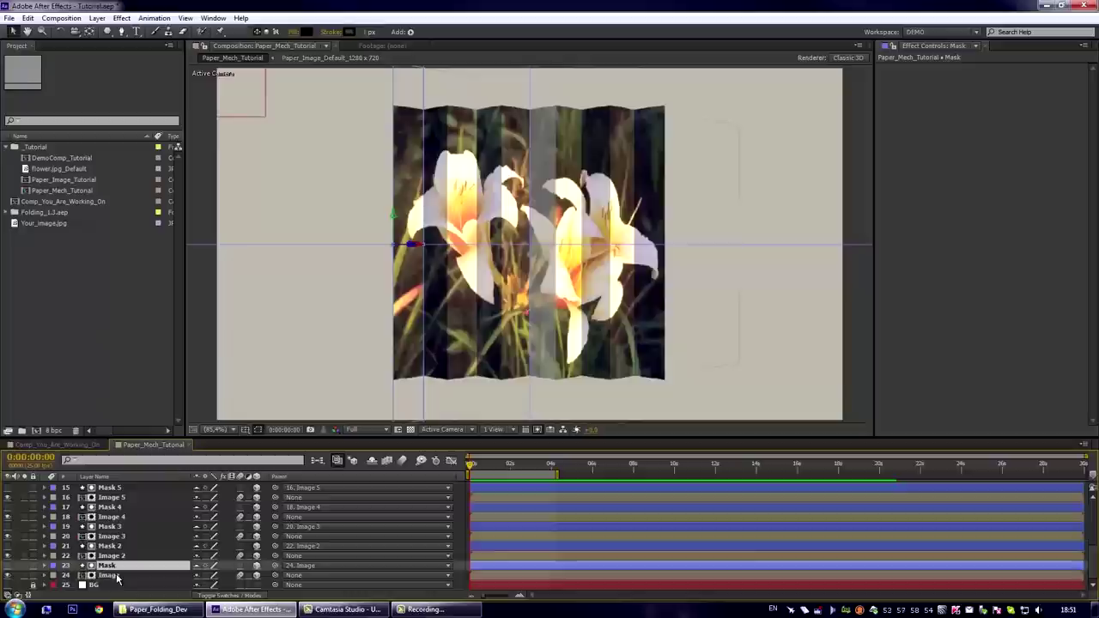
pyautogui.keyDown('shift'); pyautogui.click(129, 576); pyautogui.keyUp('shift')
pyautogui.scroll(5, 139, 553)
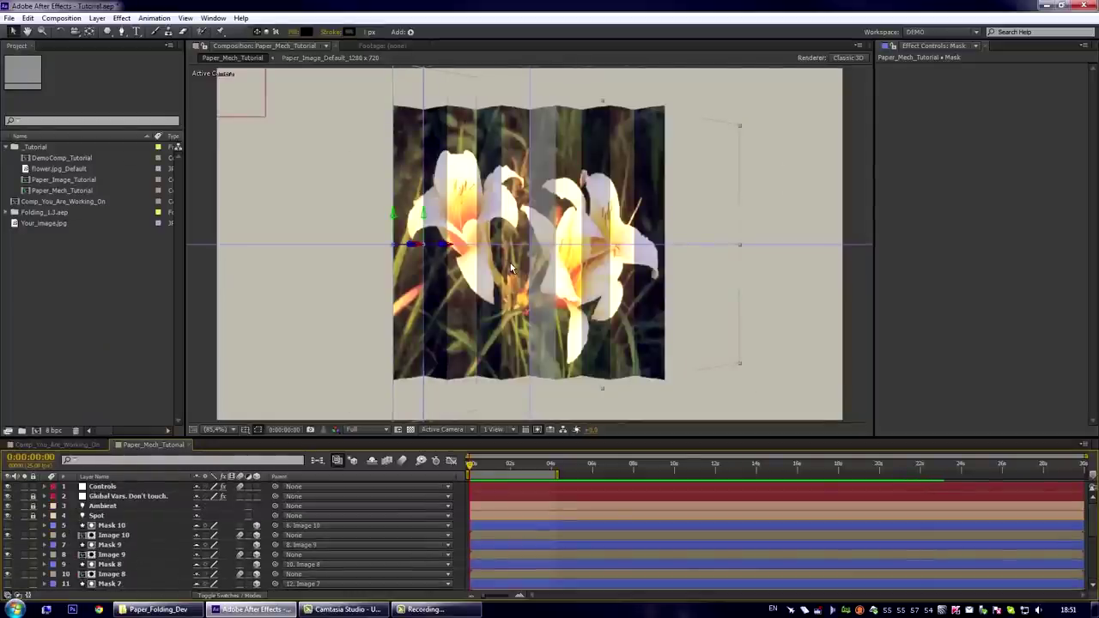
pyautogui.click(110, 525)
pyautogui.keyDown('shift'); pyautogui.click(111, 535); pyautogui.keyUp('shift')
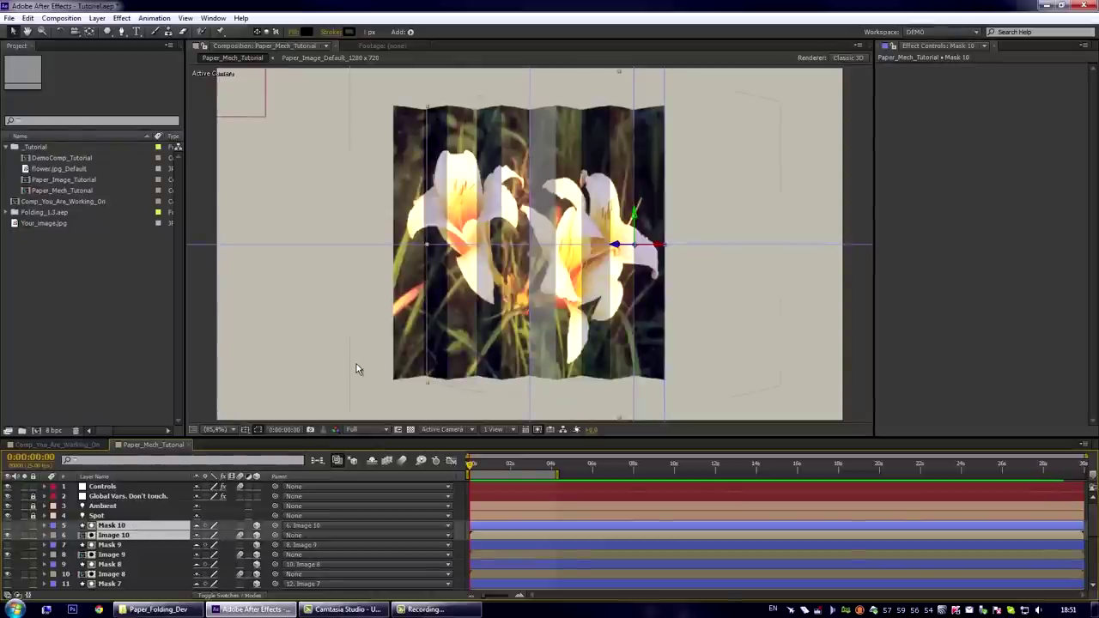
pyautogui.hotkey('ctrl', 'd')
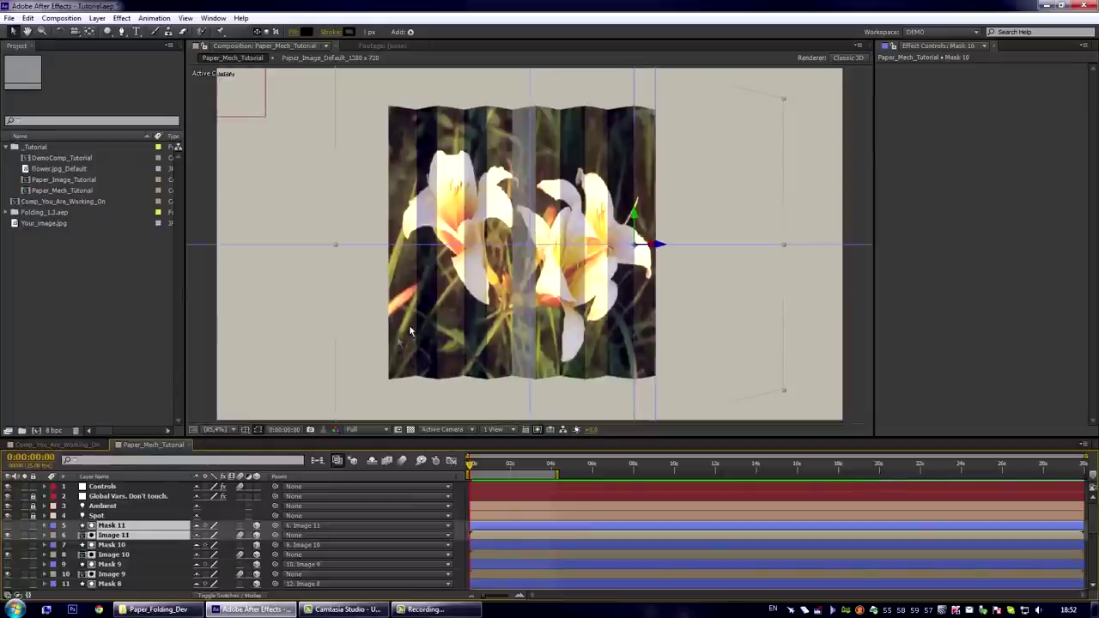
pyautogui.hotkey('ctrl', 'd')
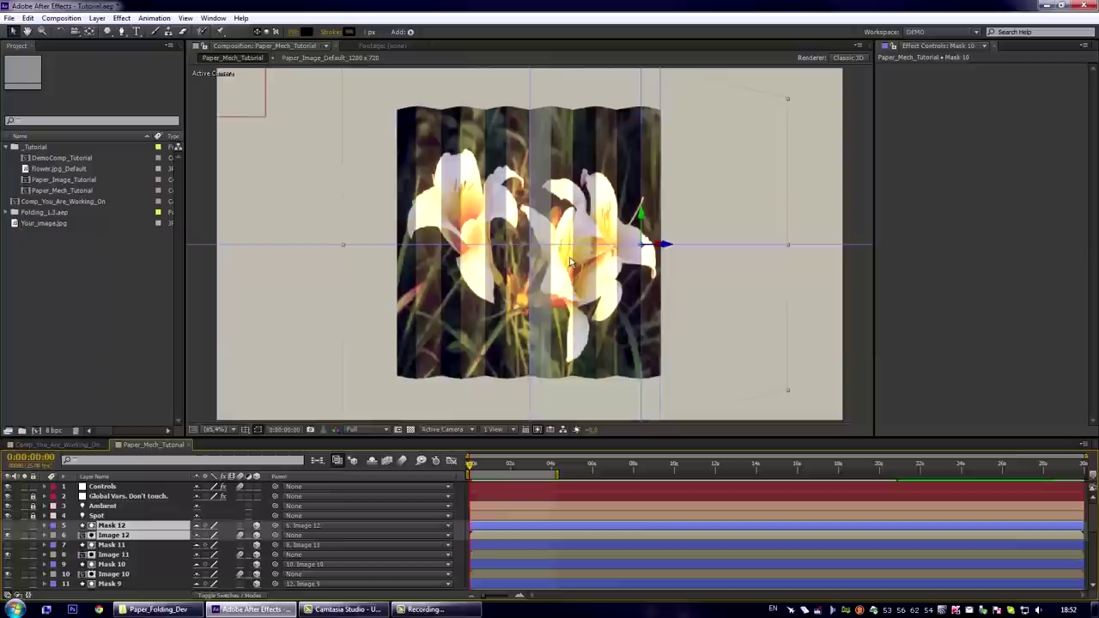
pyautogui.click(104, 488)
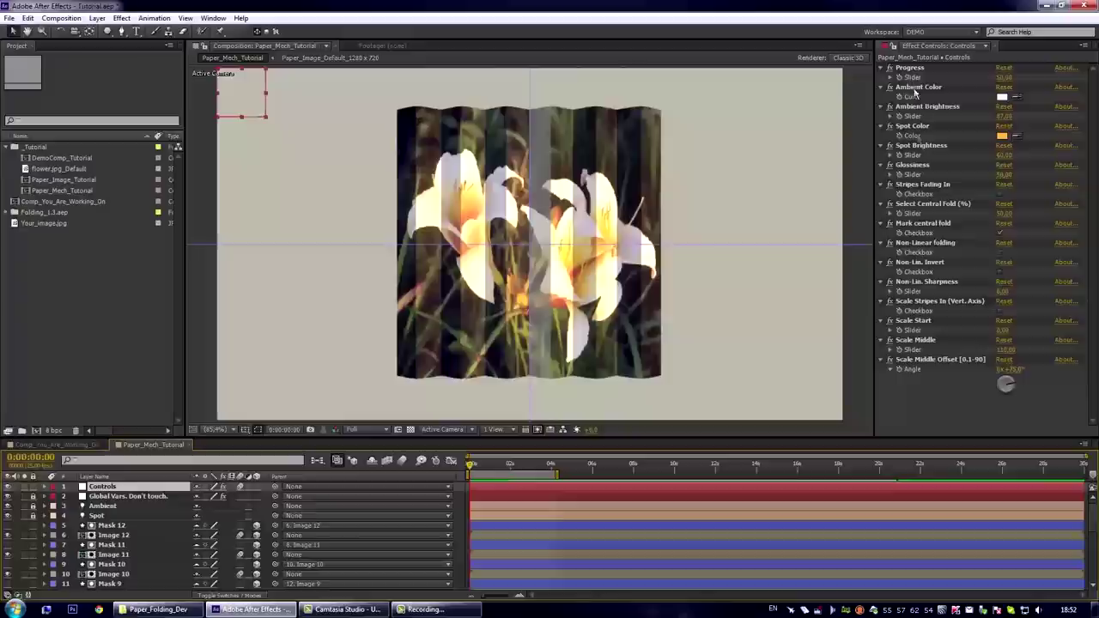
pyautogui.click(928, 401)
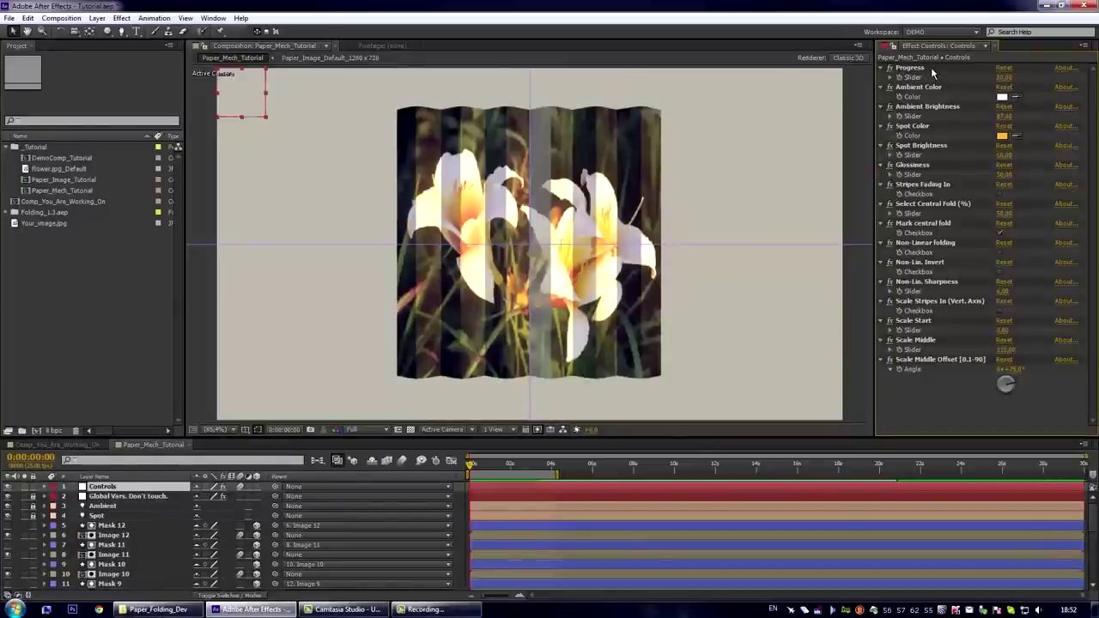
pyautogui.click(931, 67)
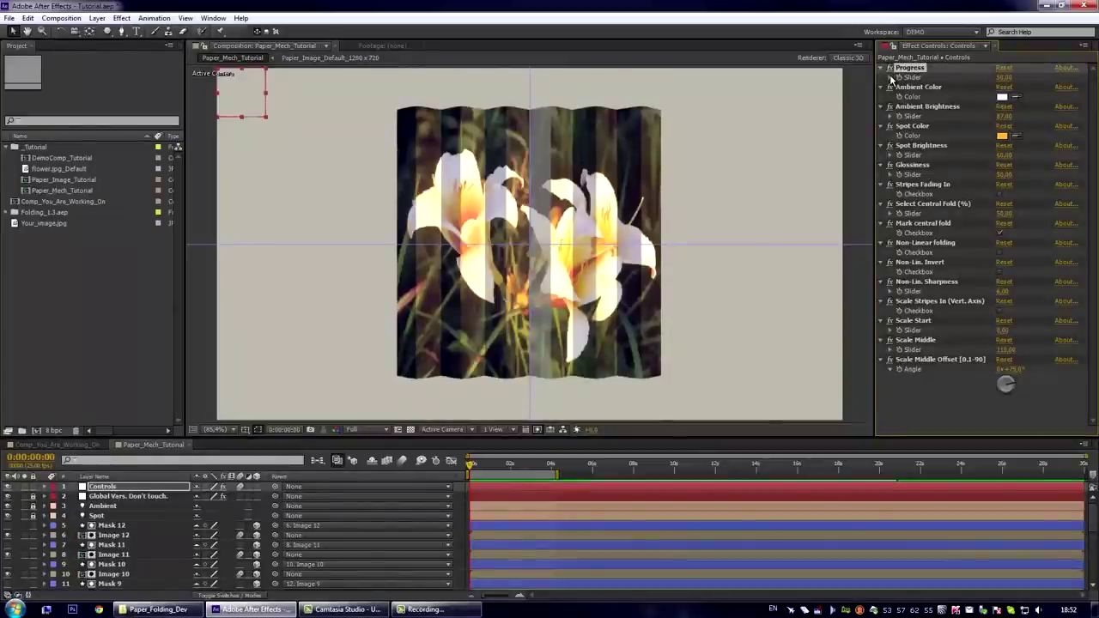
pyautogui.click(890, 77)
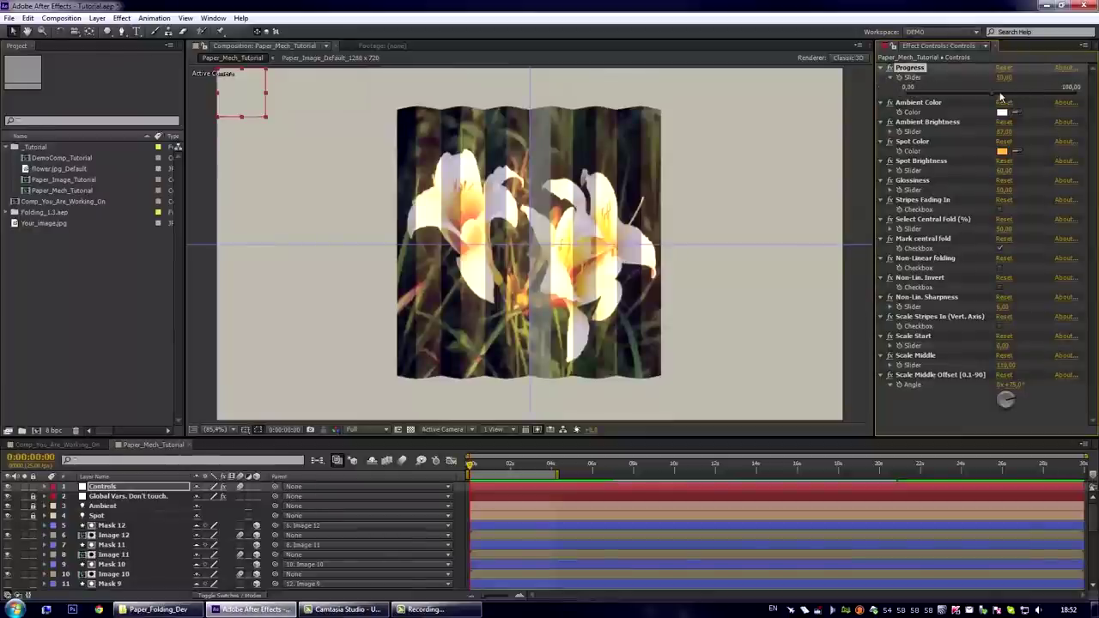
pyautogui.moveTo(990, 91)
pyautogui.mouseDown()
pyautogui.moveTo(908, 94)
pyautogui.moveTo(1001, 97)
pyautogui.mouseUp()
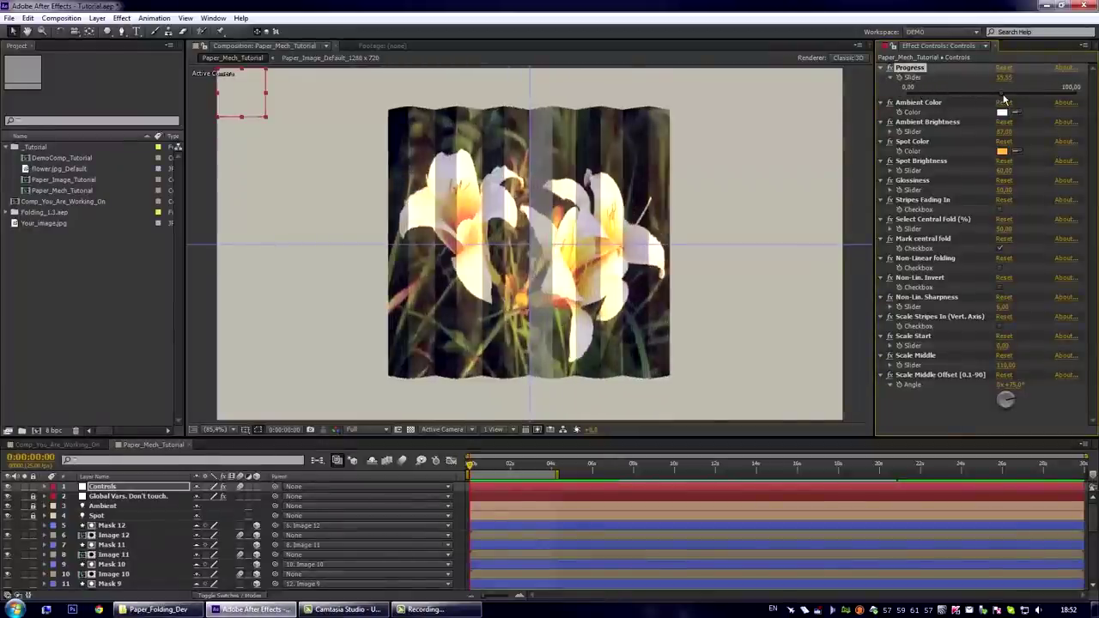
pyautogui.click(935, 104)
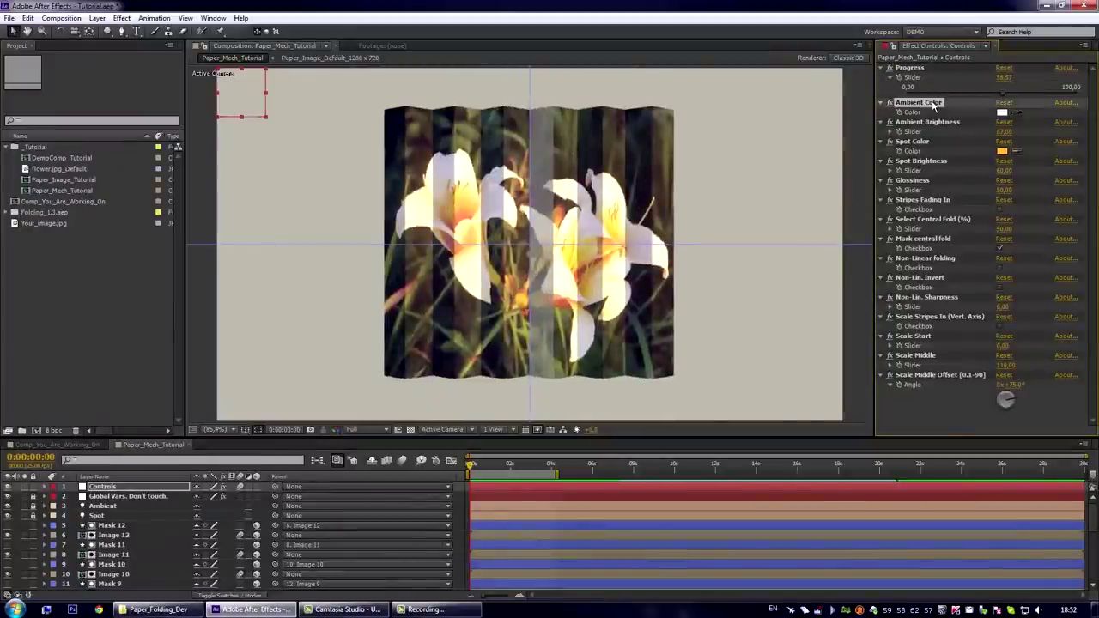
pyautogui.keyDown('shift'); pyautogui.click(912, 180); pyautogui.keyUp('shift')
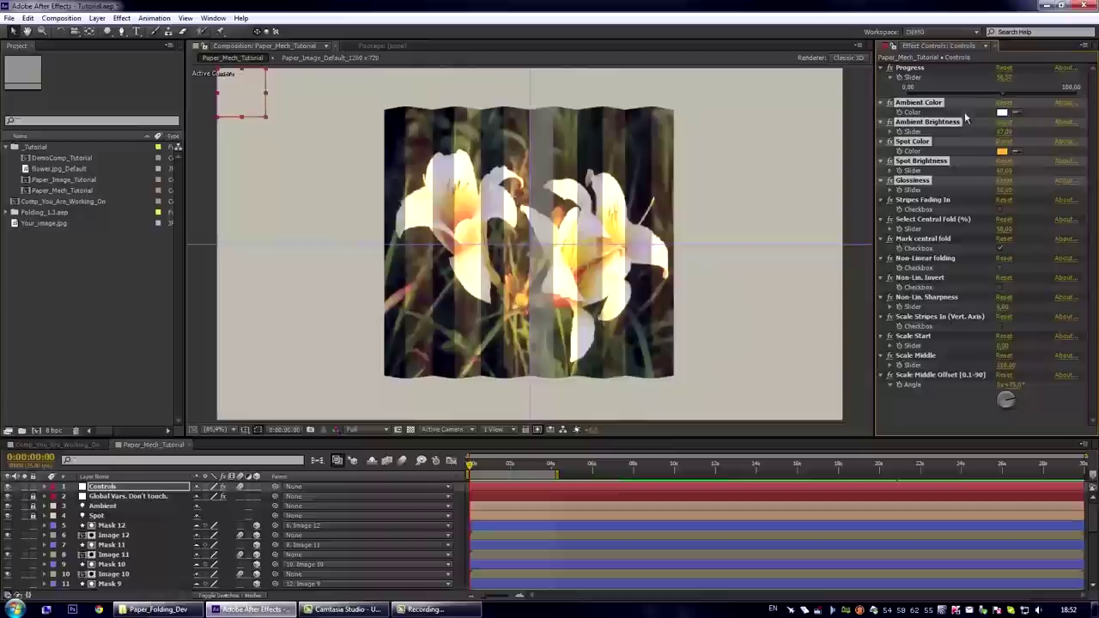
pyautogui.click(938, 72)
pyautogui.click(935, 104)
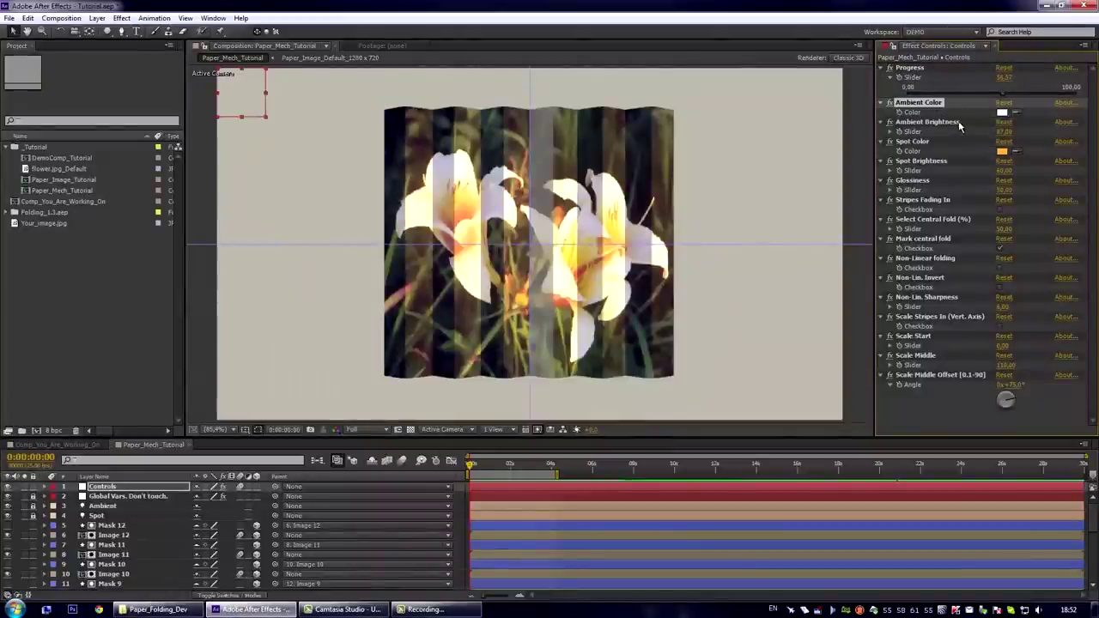
pyautogui.click(1002, 112)
pyautogui.moveTo(589, 442)
pyautogui.mouseDown()
pyautogui.moveTo(605, 442)
pyautogui.moveTo(527, 422)
pyautogui.moveTo(545, 434)
pyautogui.mouseUp()
pyautogui.press('Escape')
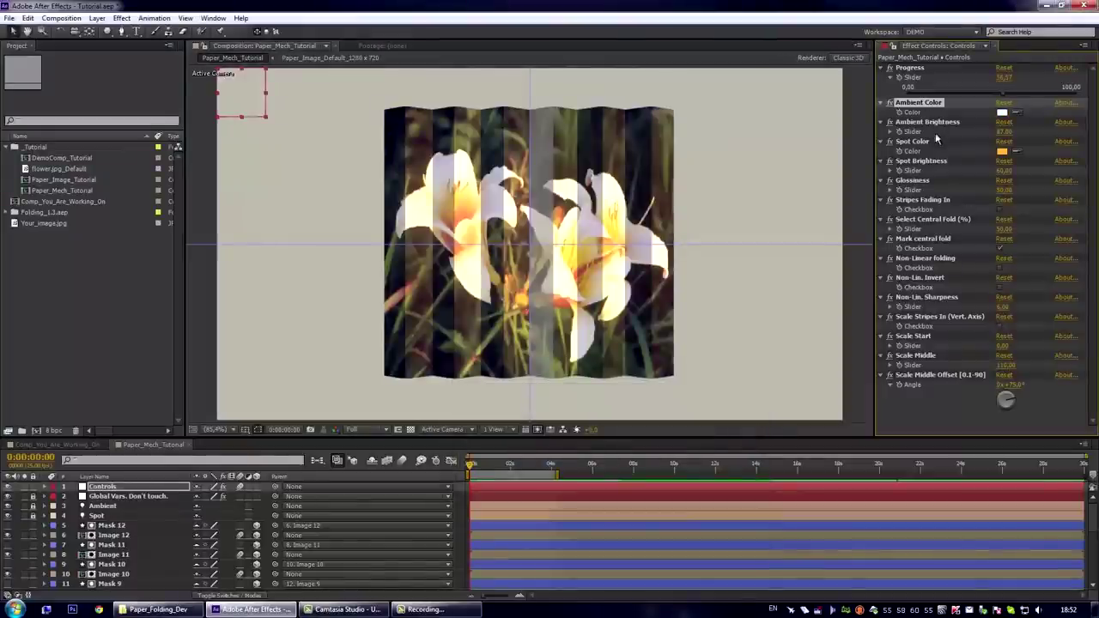
pyautogui.click(926, 144)
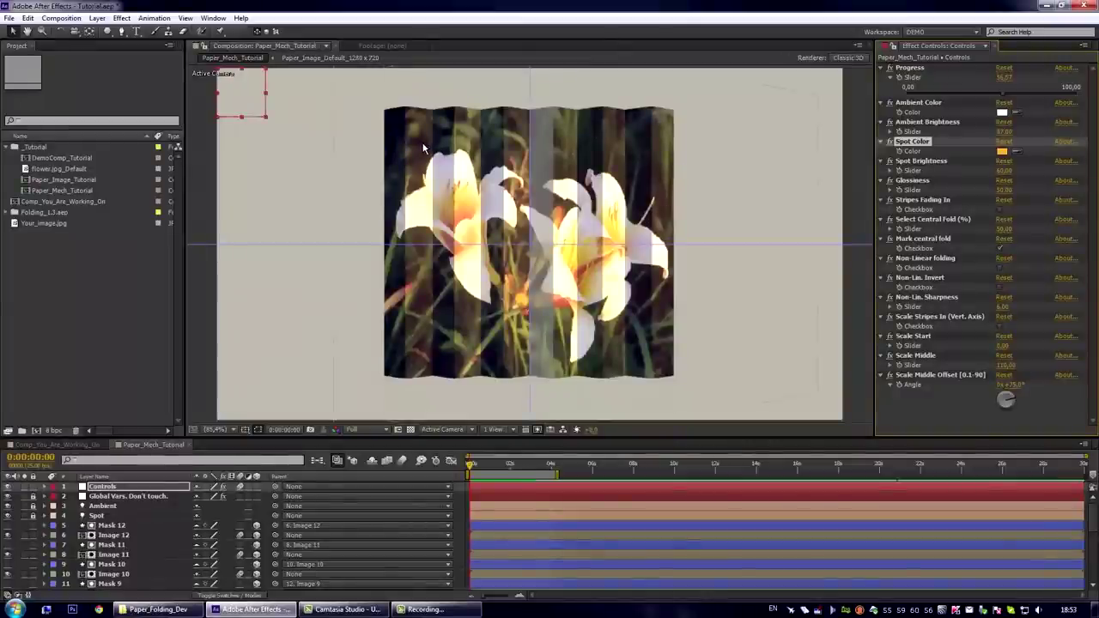
pyautogui.click(1004, 152)
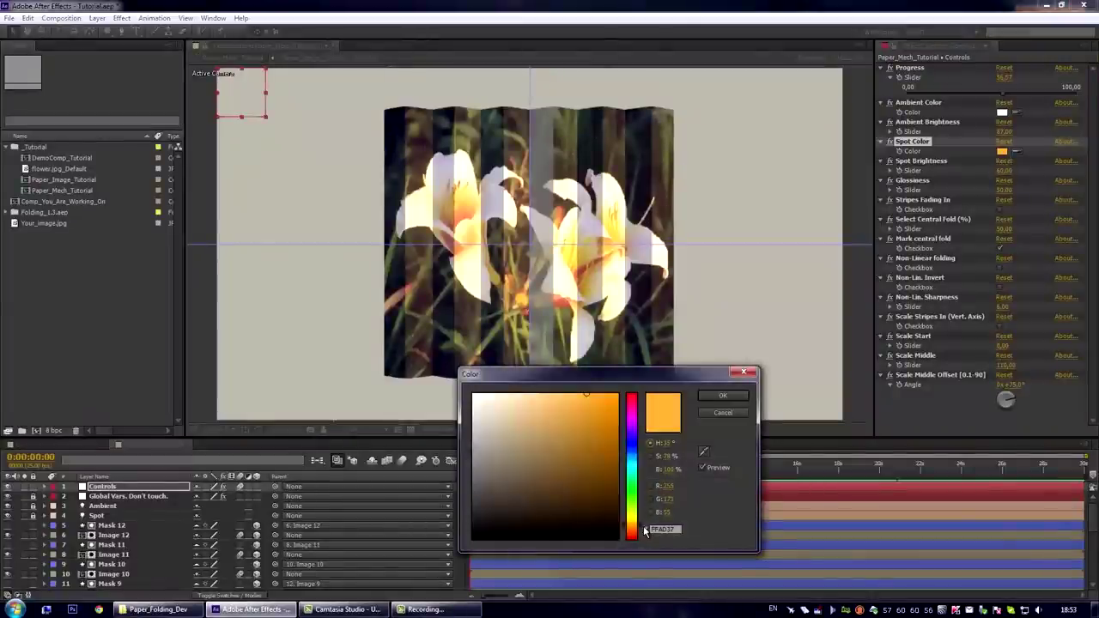
pyautogui.moveTo(644, 529); pyautogui.dragTo(640, 477)
pyautogui.click(722, 413)
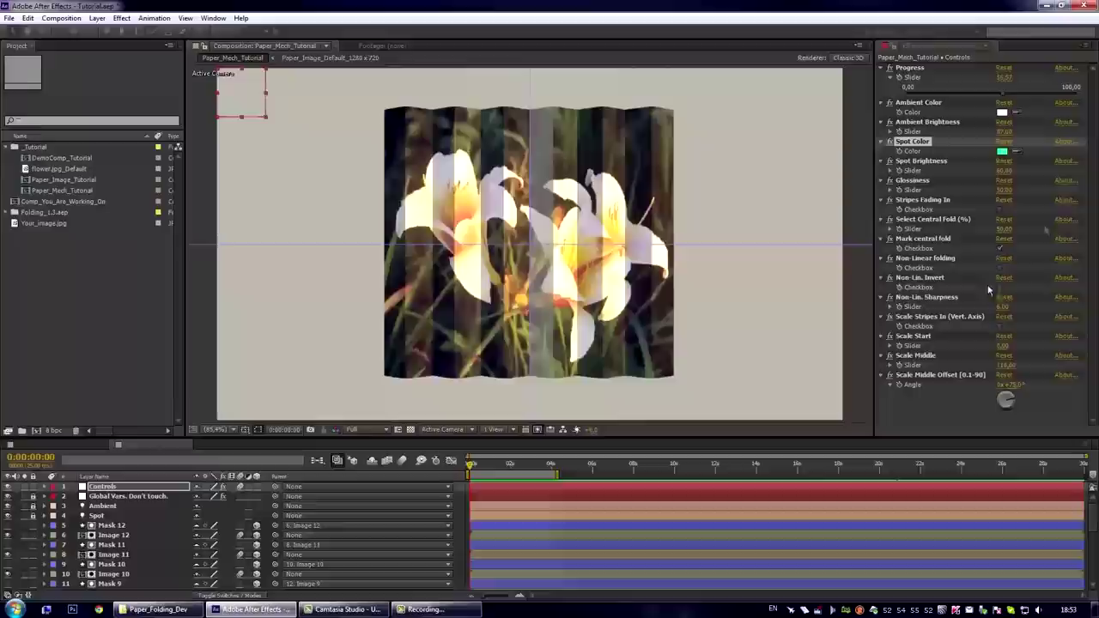
pyautogui.click(906, 182)
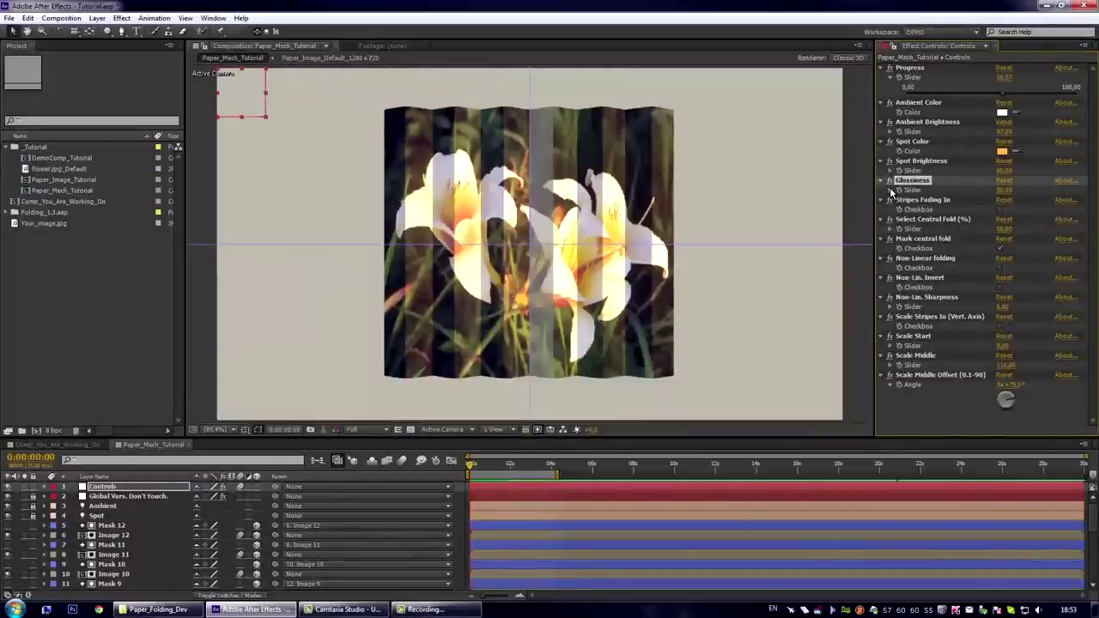
pyautogui.click(890, 190)
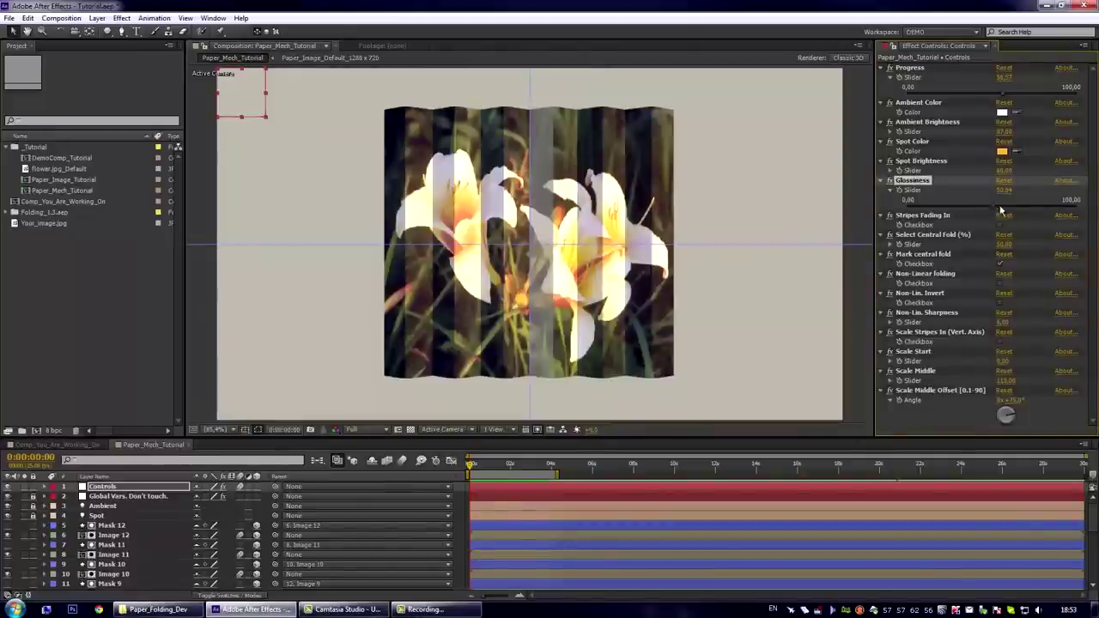
pyautogui.moveTo(1023, 210)
pyautogui.mouseDown()
pyautogui.moveTo(1087, 209)
pyautogui.moveTo(977, 208)
pyautogui.moveTo(1006, 193)
pyautogui.mouseUp()
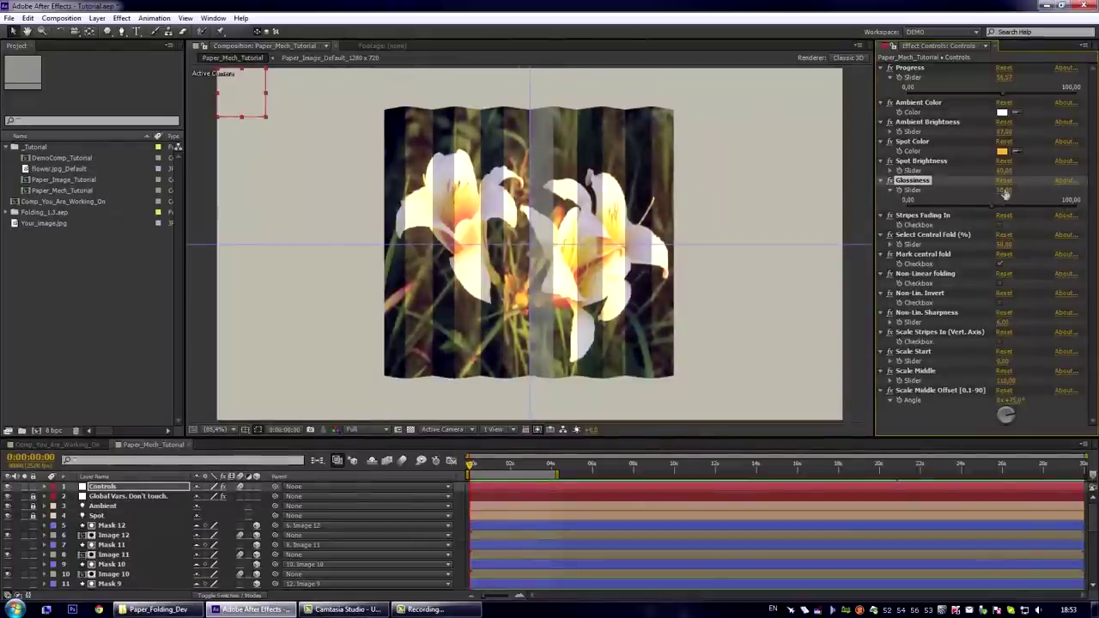
# - Enable Stripes Fading In and scrub Progress to about 34.01
pyautogui.click(880, 180)
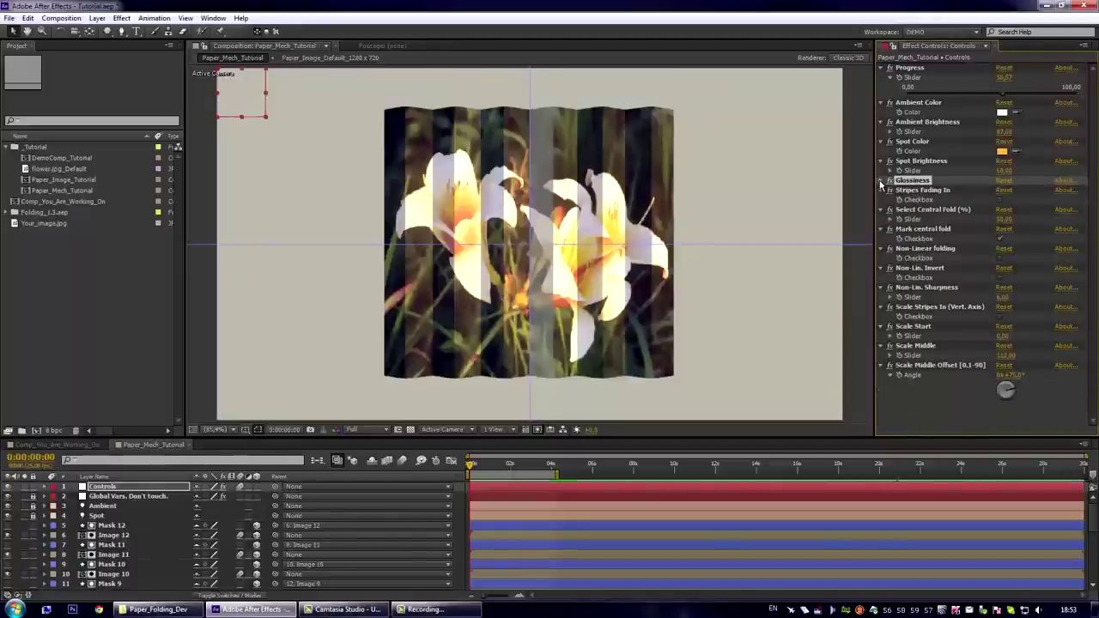
pyautogui.click(902, 191)
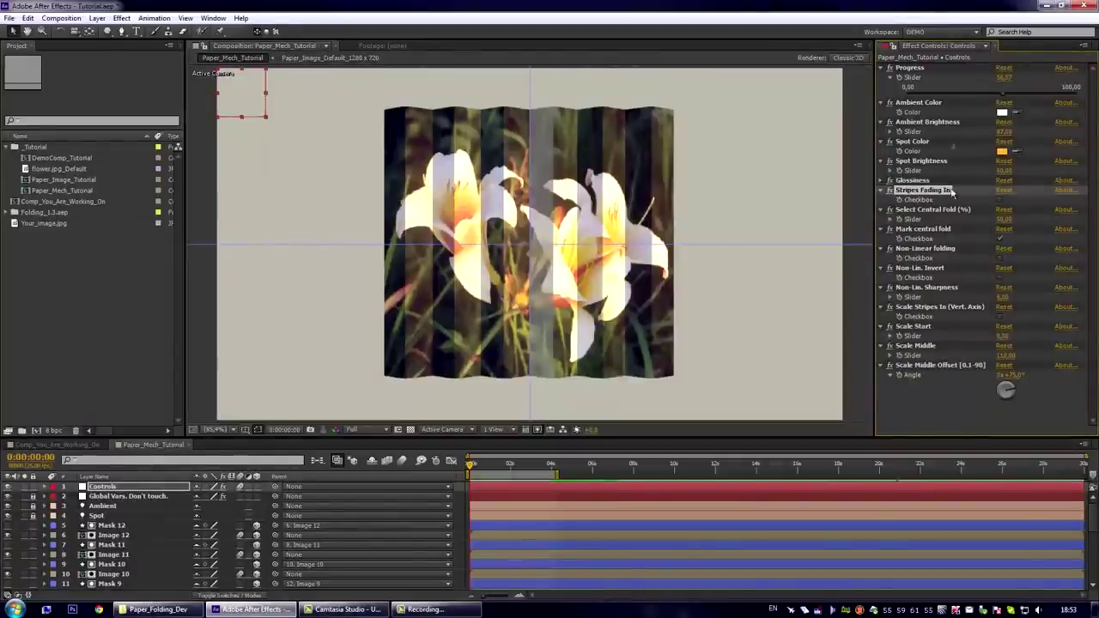
pyautogui.moveTo(1005, 91); pyautogui.dragTo(925, 94)
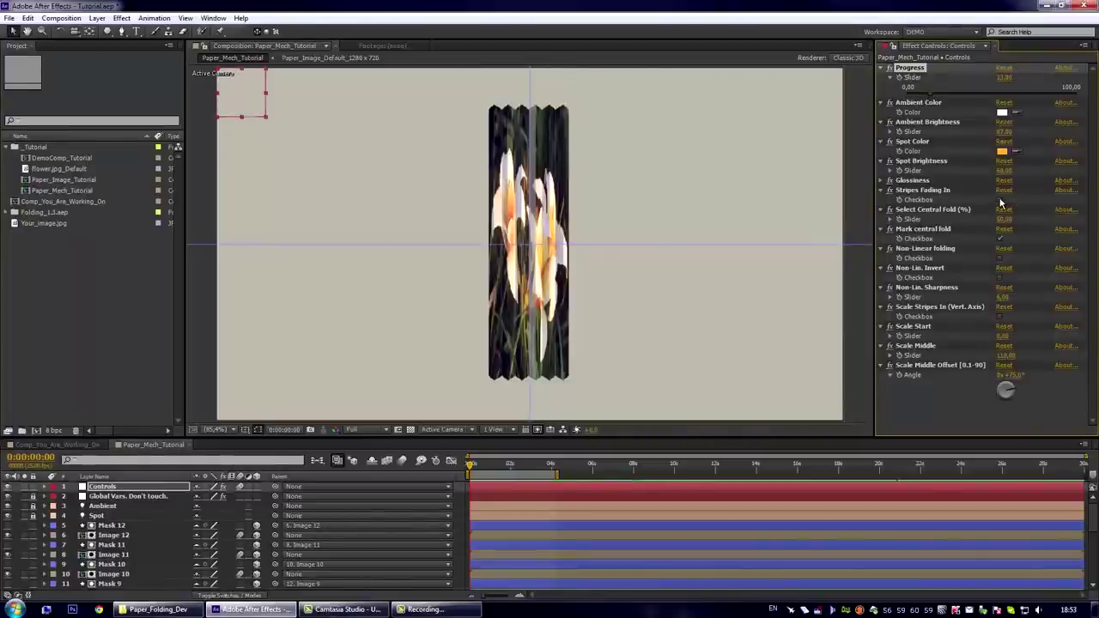
pyautogui.click(967, 190)
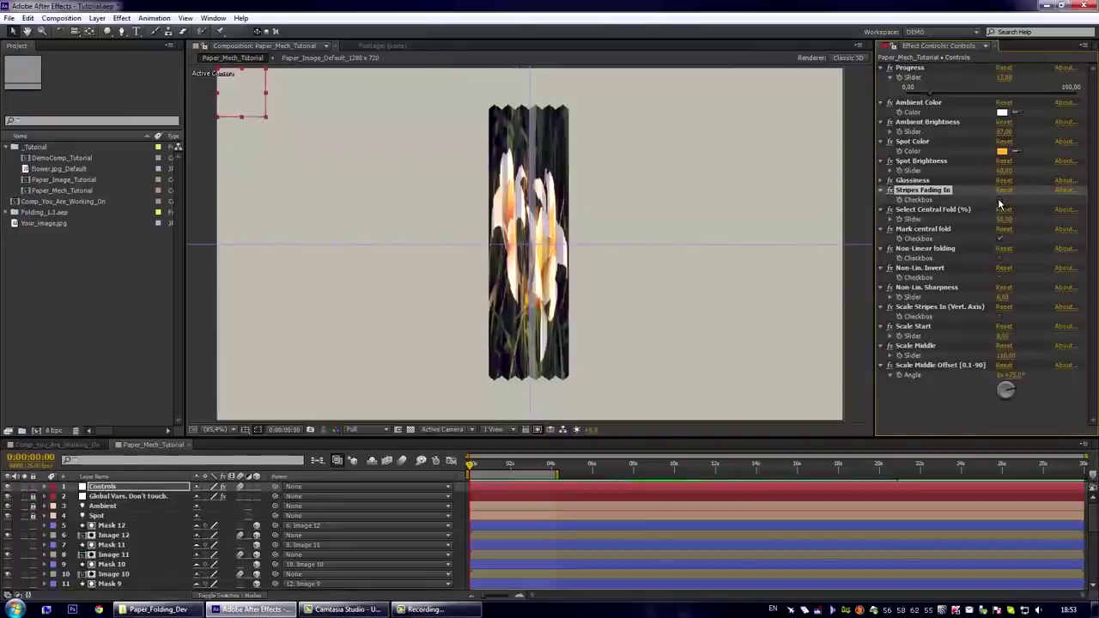
pyautogui.click(1000, 201)
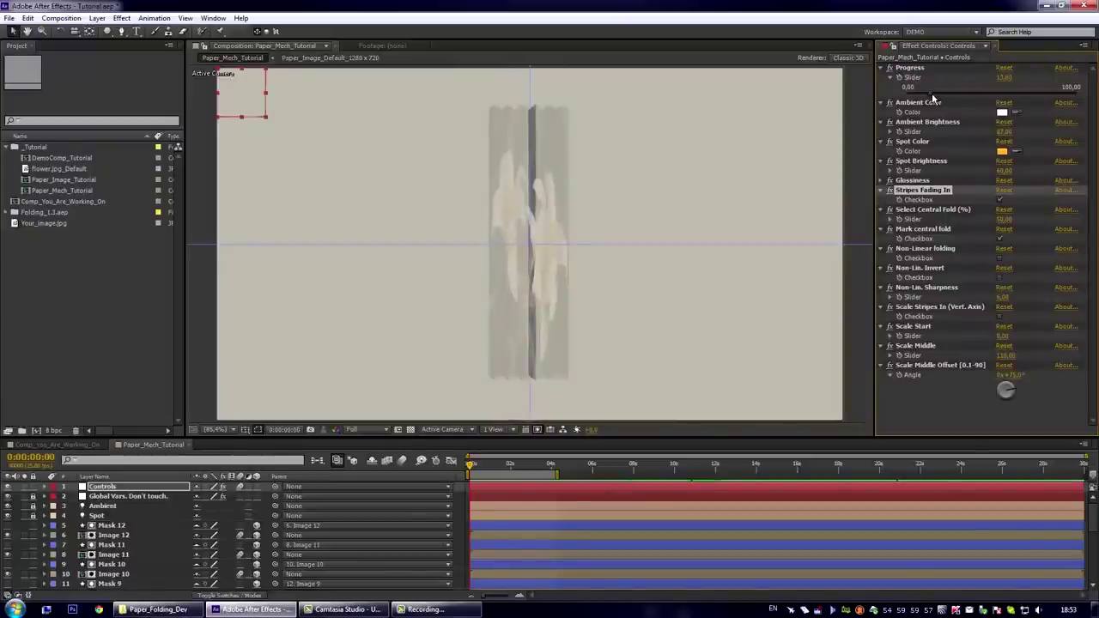
pyautogui.moveTo(933, 94); pyautogui.dragTo(965, 88)
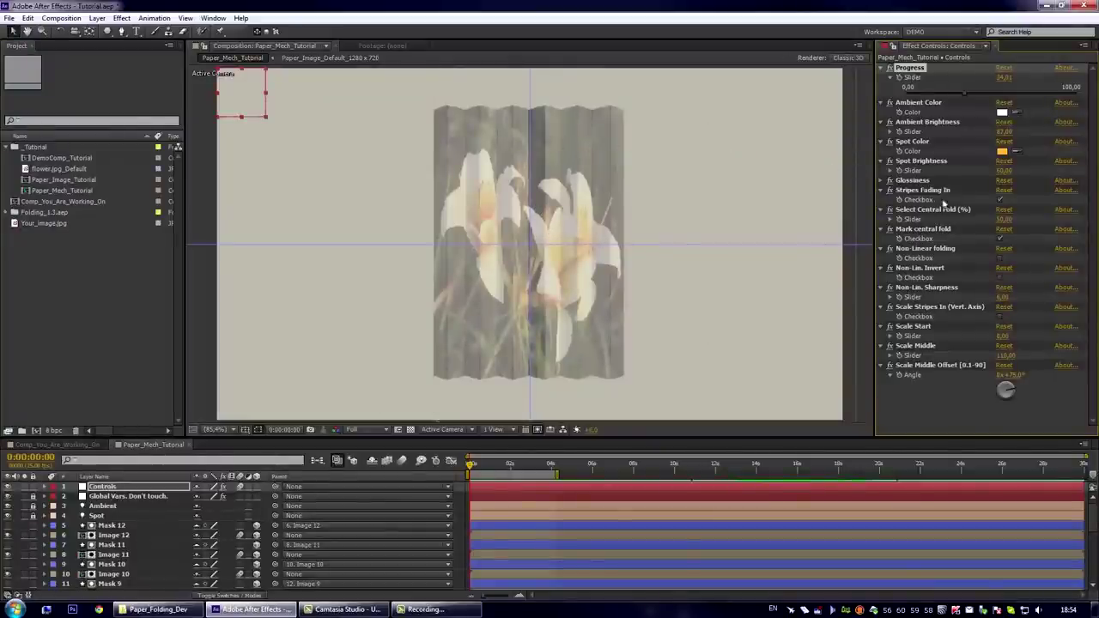
# - Turn off Stripes Fading In and raise Progress slightly
pyautogui.click(930, 210)
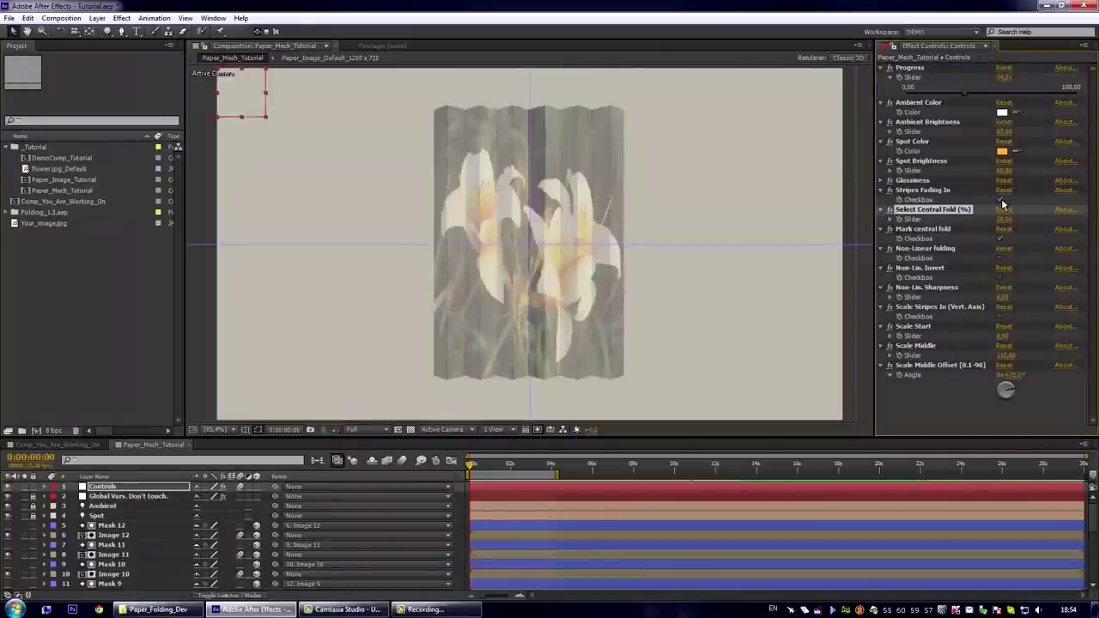
pyautogui.click(1001, 200)
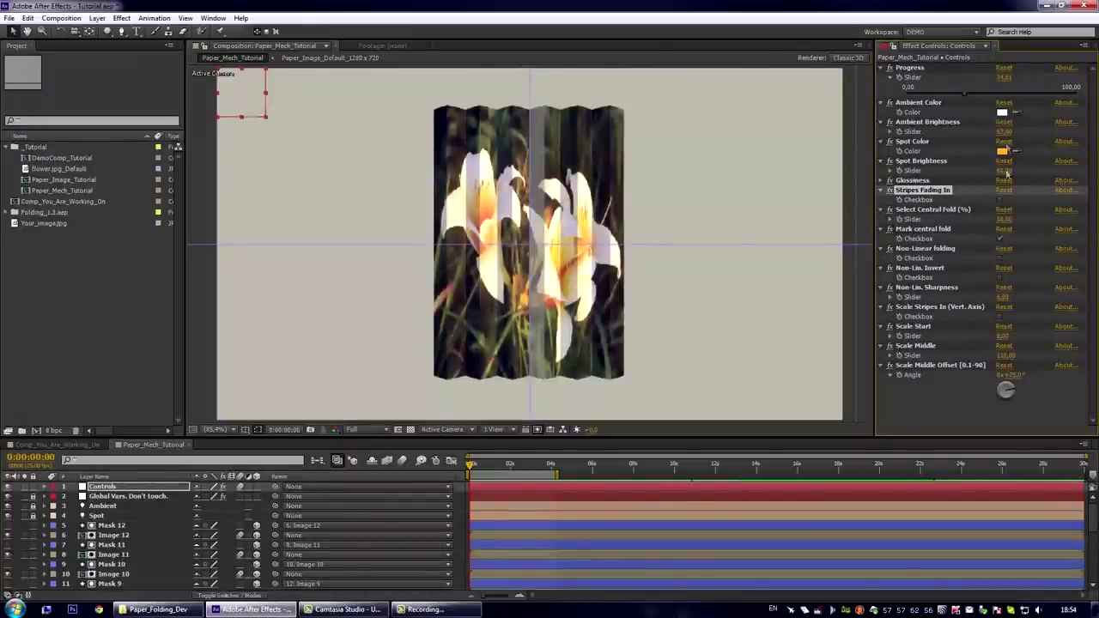
pyautogui.moveTo(967, 95); pyautogui.dragTo(983, 96)
# - Try Select Central Fold at 0% and 100%, then set it to 50%
pyautogui.click(925, 210)
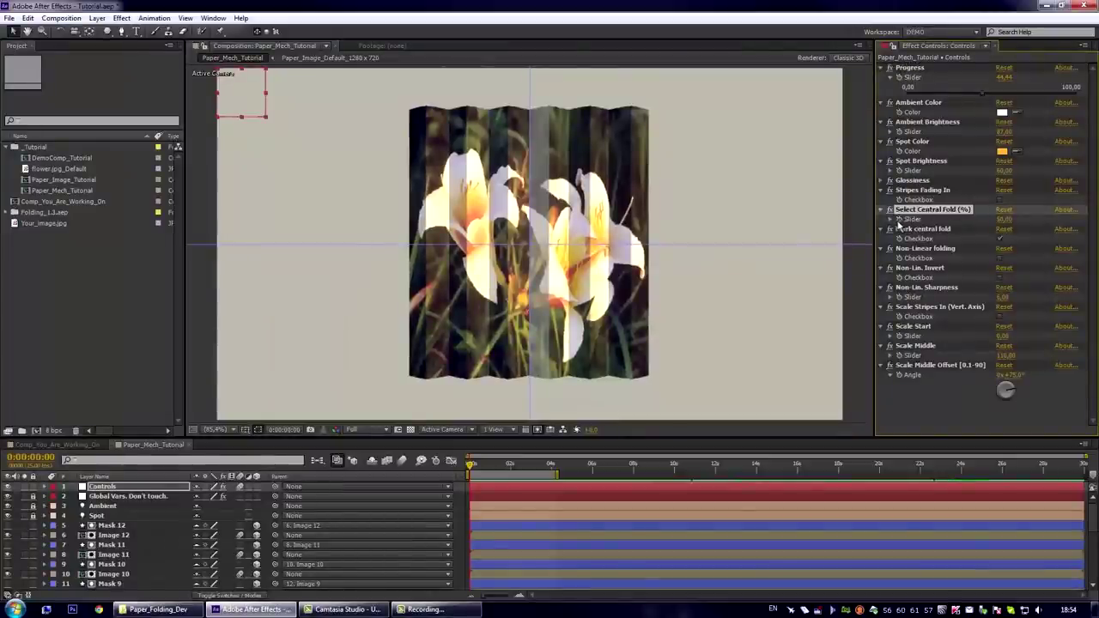
pyautogui.click(890, 219)
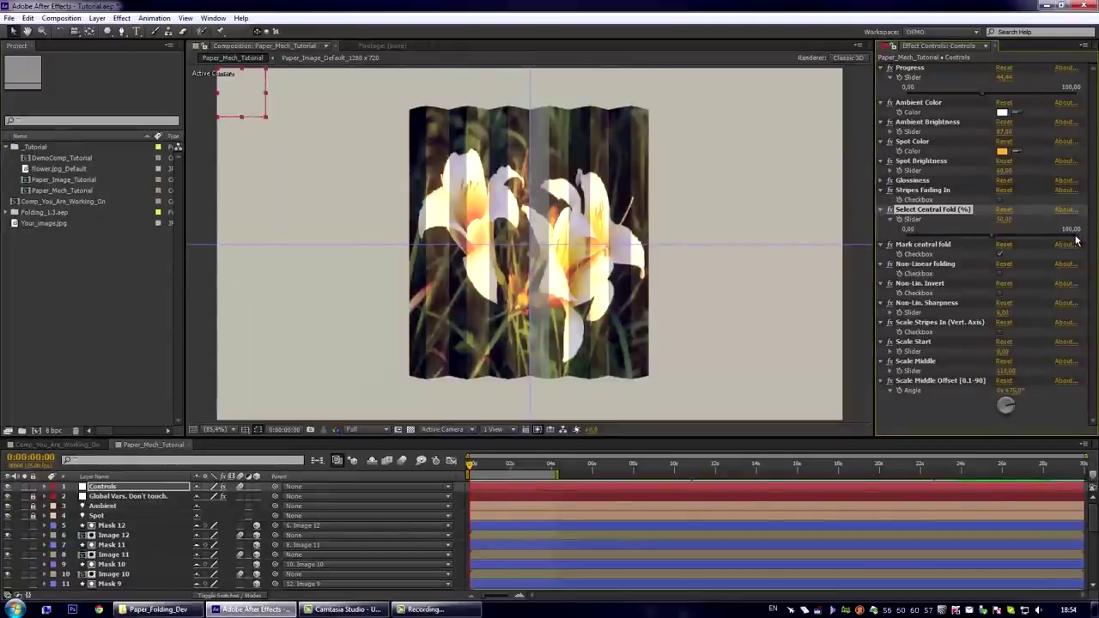
pyautogui.moveTo(968, 235); pyautogui.dragTo(904, 239)
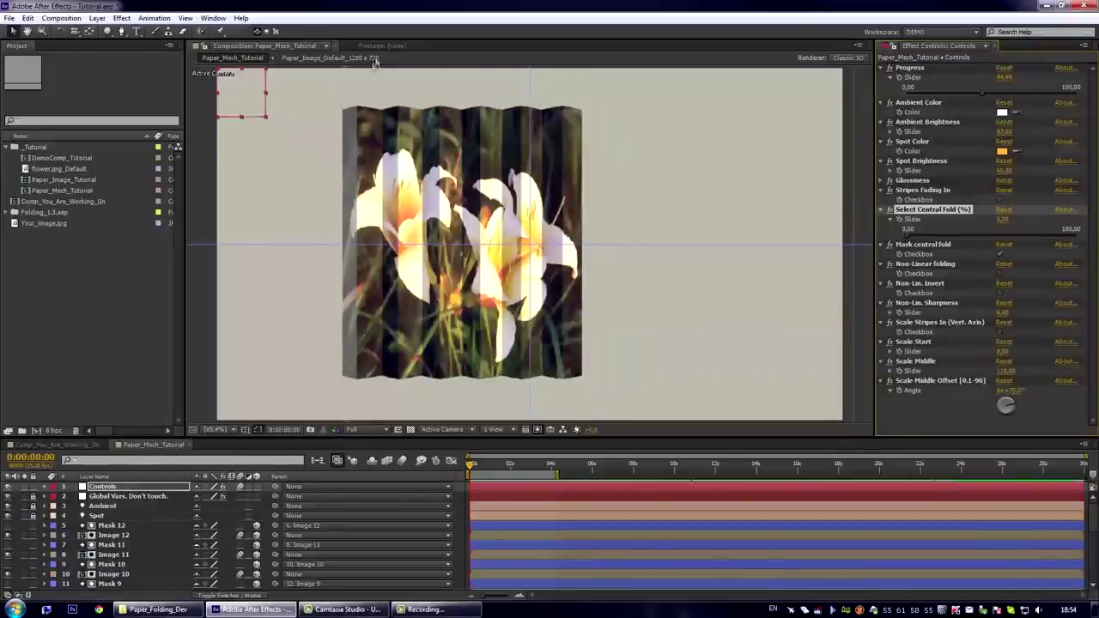
pyautogui.moveTo(985, 97)
pyautogui.mouseDown()
pyautogui.moveTo(884, 96)
pyautogui.moveTo(979, 96)
pyautogui.mouseUp()
pyautogui.moveTo(908, 237); pyautogui.dragTo(1086, 239)
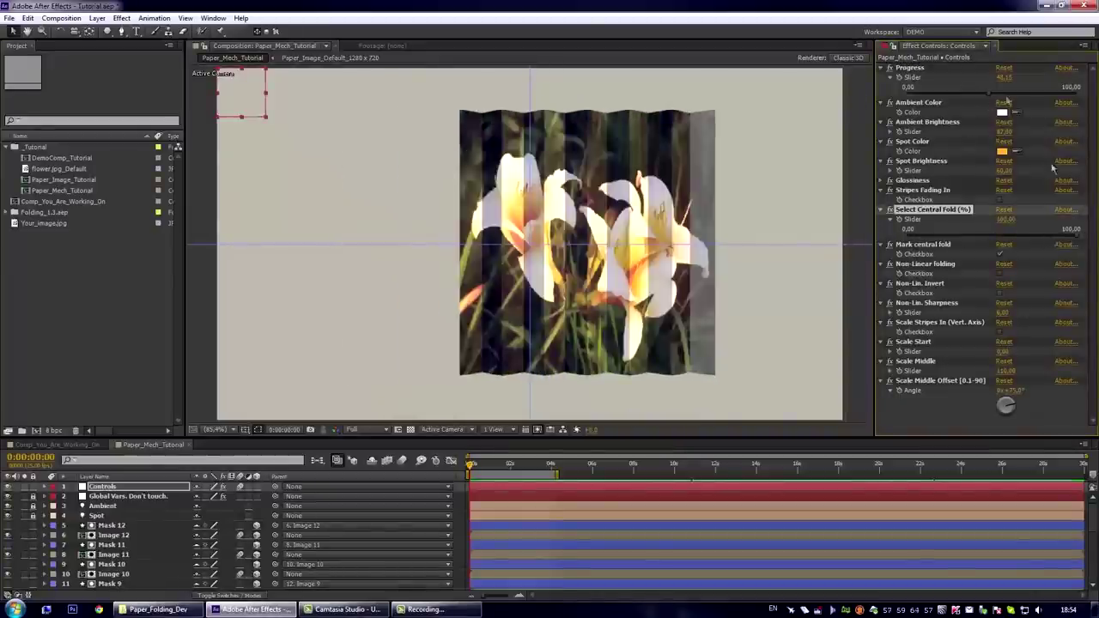
pyautogui.moveTo(992, 97)
pyautogui.mouseDown()
pyautogui.moveTo(904, 98)
pyautogui.moveTo(978, 93)
pyautogui.mouseUp()
pyautogui.click(1016, 220)
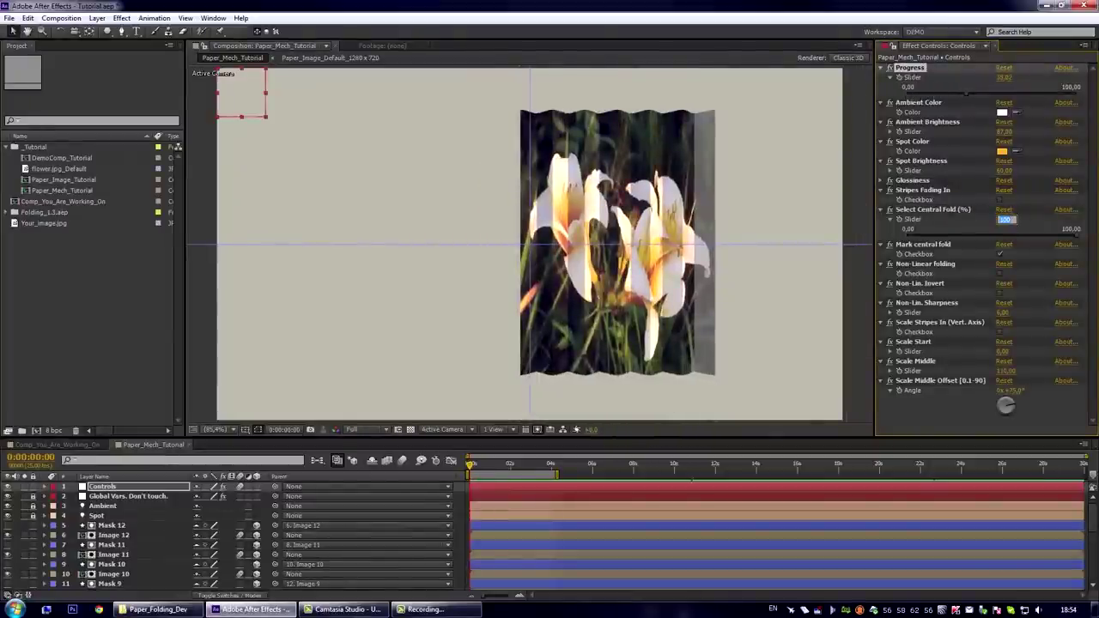
pyautogui.press('Return')
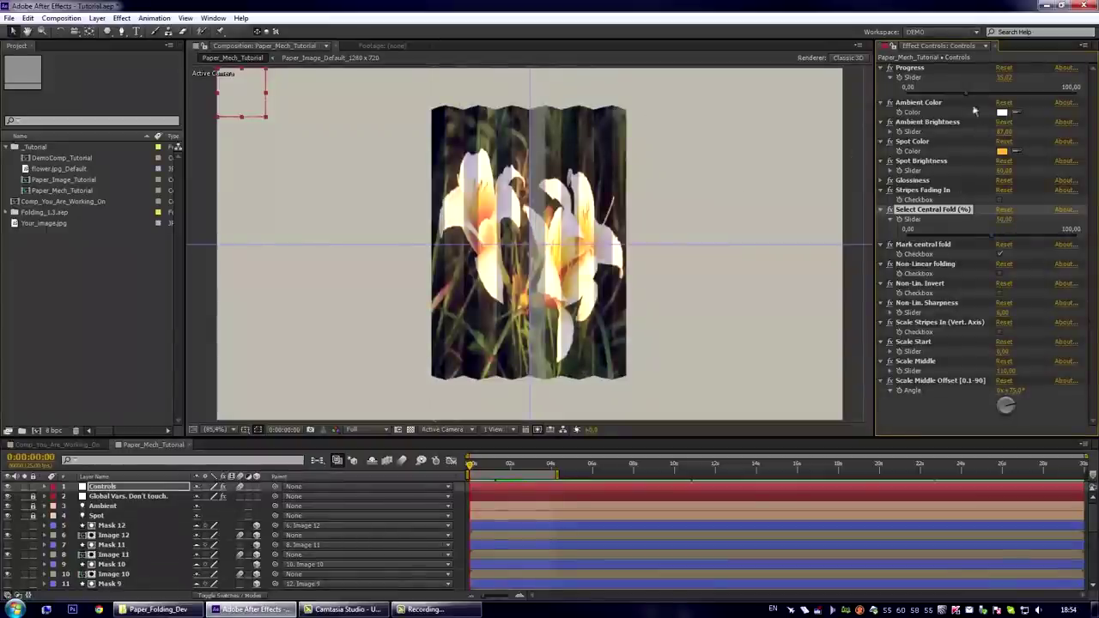
# - Raise Progress to about 36 and turn off Mark central fold
pyautogui.moveTo(965, 92); pyautogui.dragTo(974, 91)
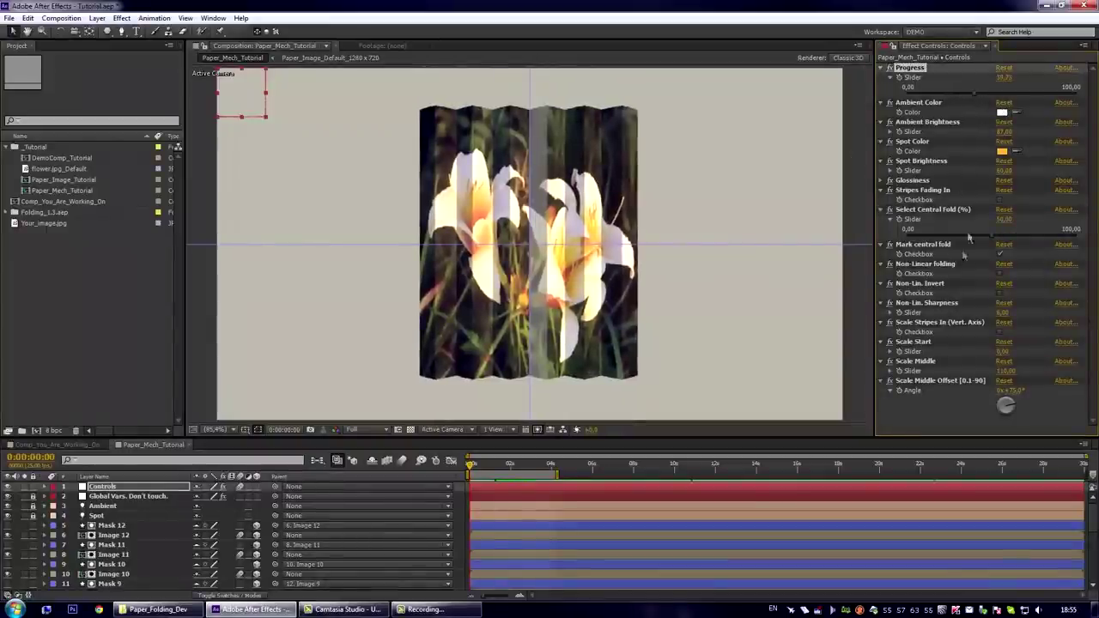
pyautogui.click(899, 245)
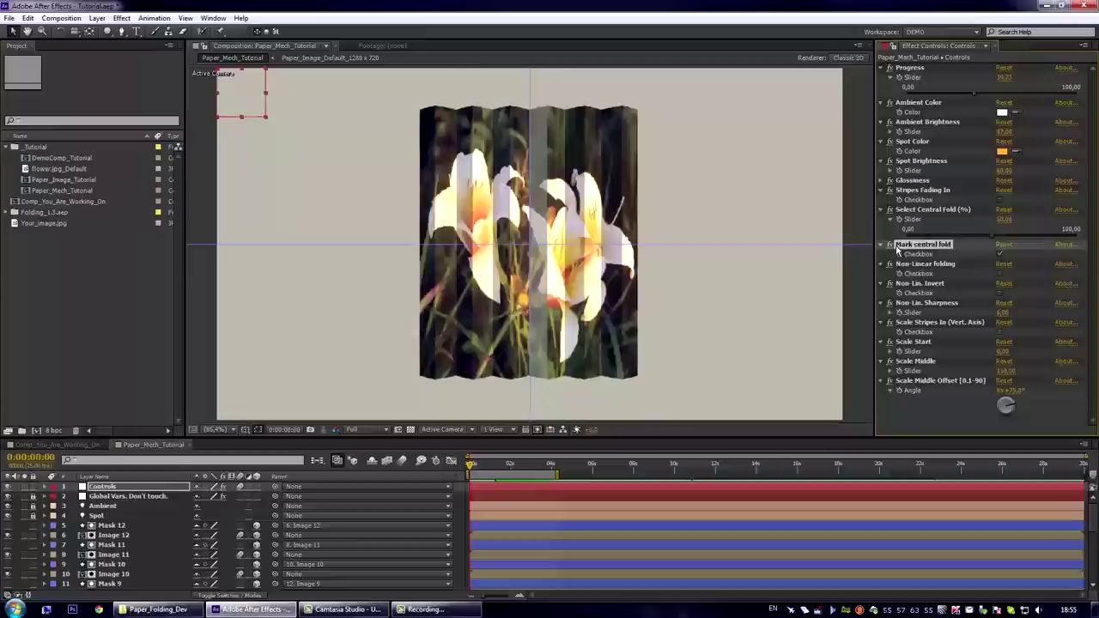
pyautogui.click(1001, 256)
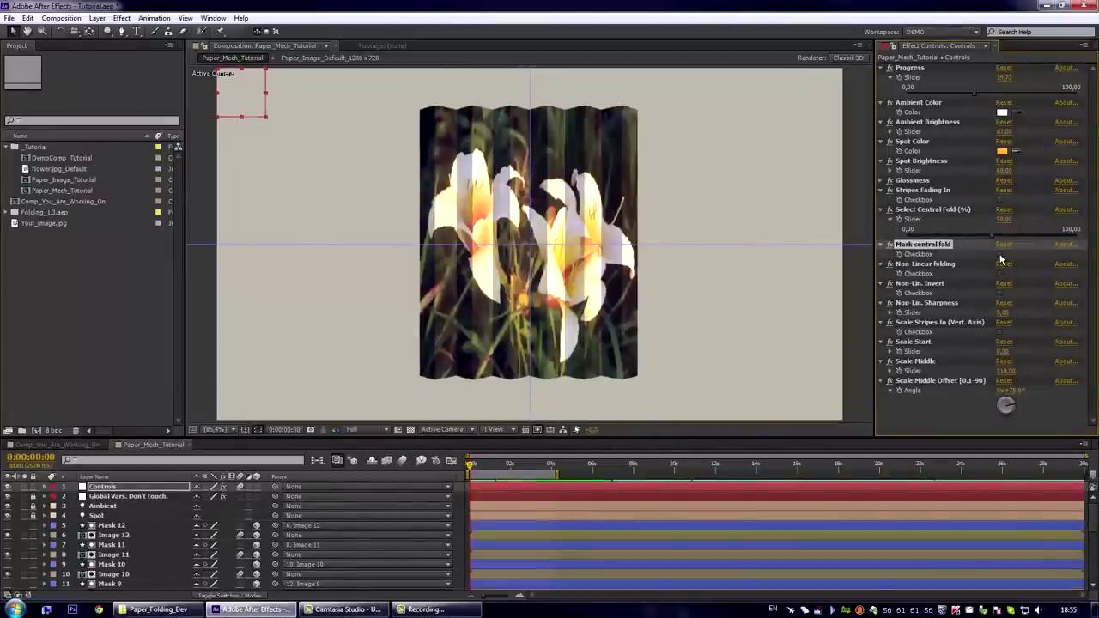
# - Enable Non-Linear folding and raise Progress to unfold the flower further
pyautogui.click(926, 264)
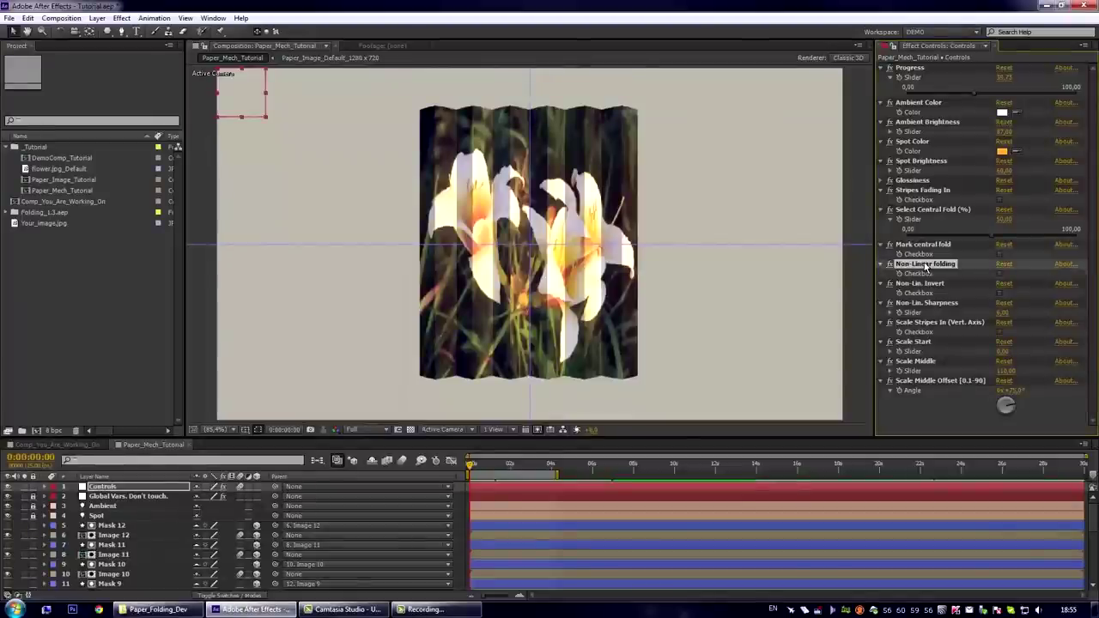
pyautogui.keyDown('shift'); pyautogui.click(925, 304); pyautogui.keyUp('shift')
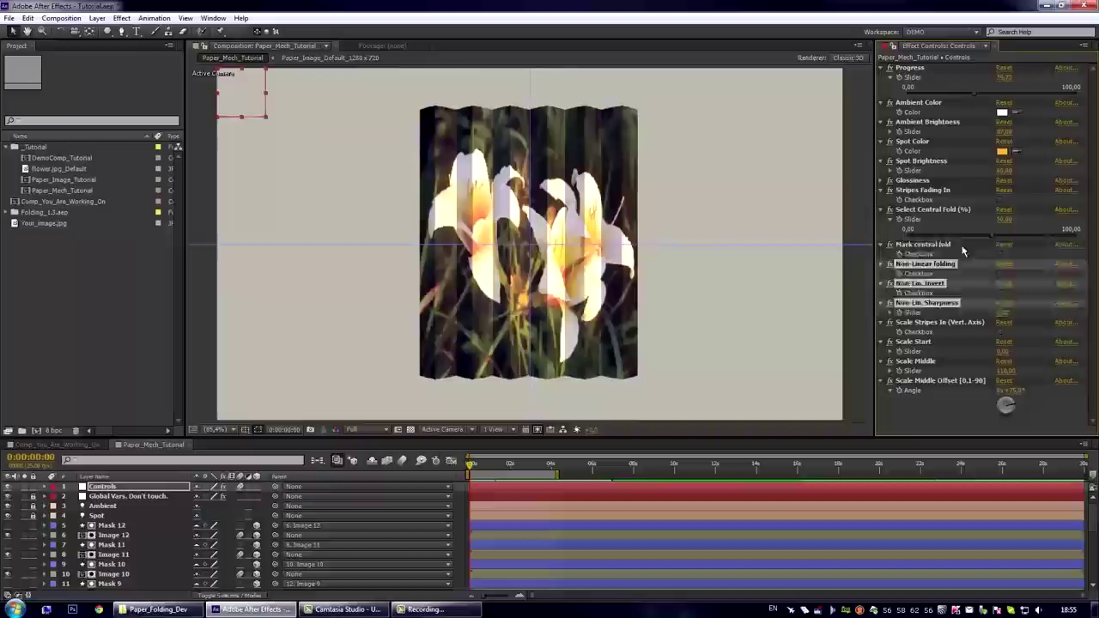
pyautogui.click(950, 263)
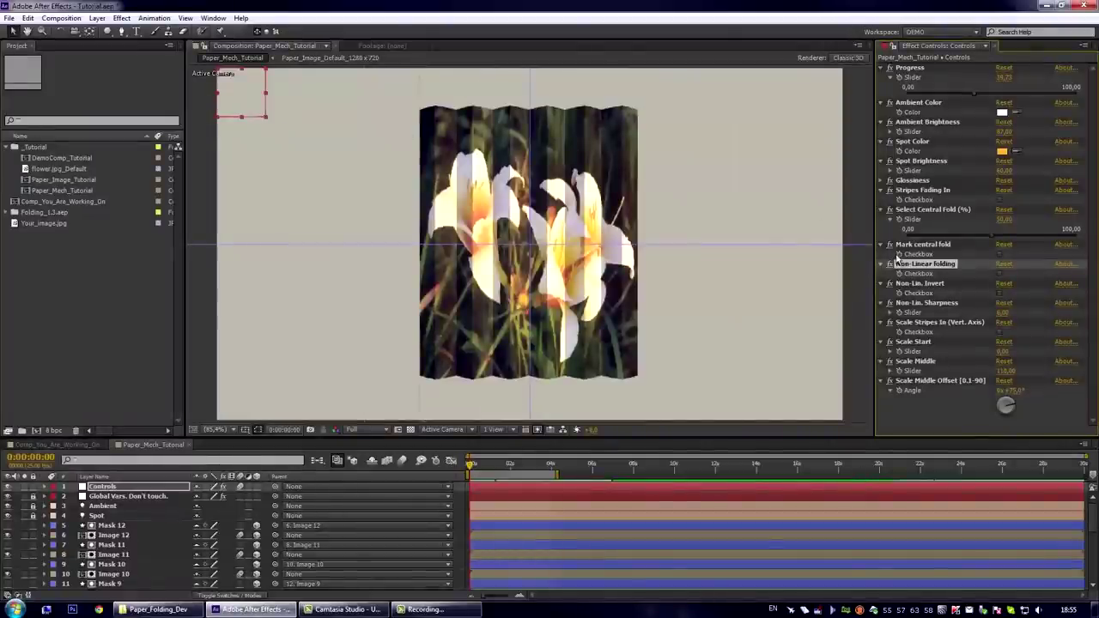
pyautogui.click(999, 274)
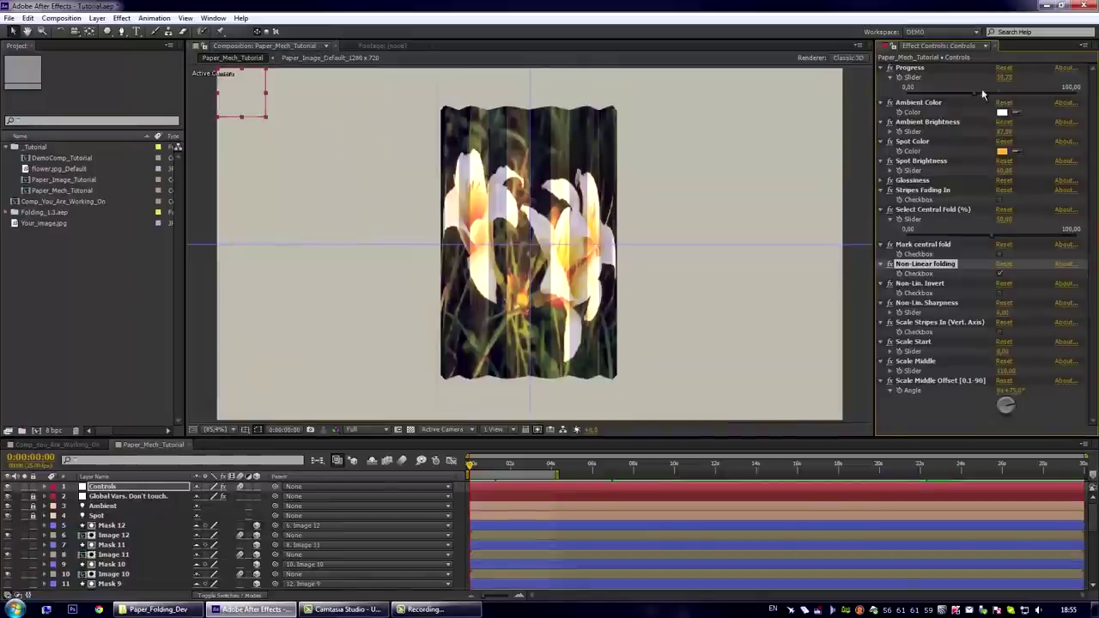
pyautogui.moveTo(976, 94); pyautogui.dragTo(999, 93)
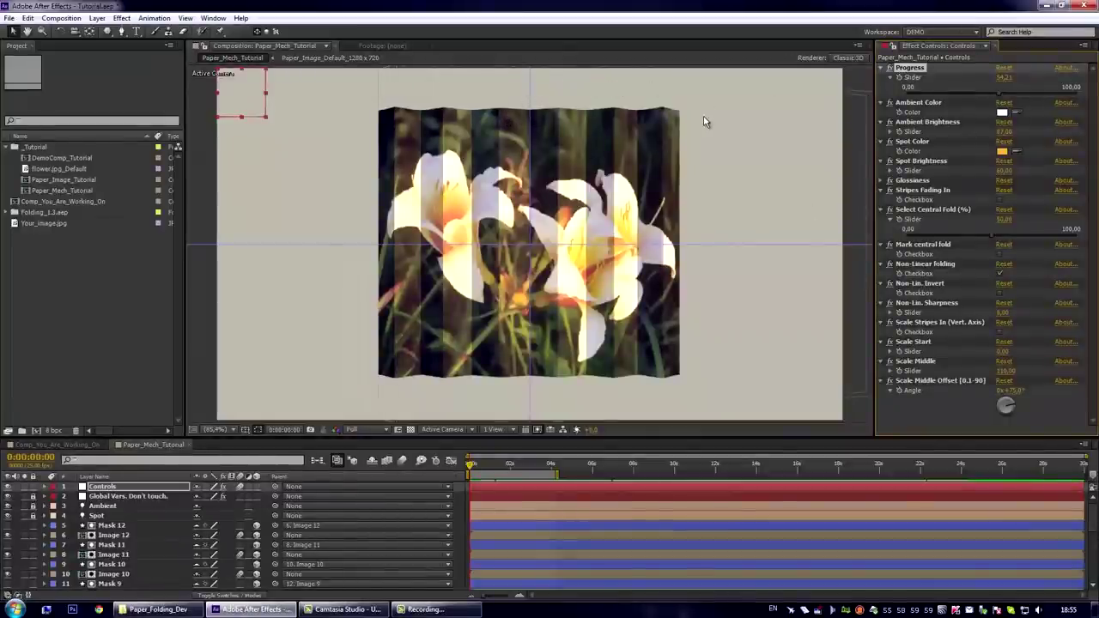
# - Raise Non-Lin. Sharpness for fewer, rounder folds, then lower Progress
pyautogui.click(895, 305)
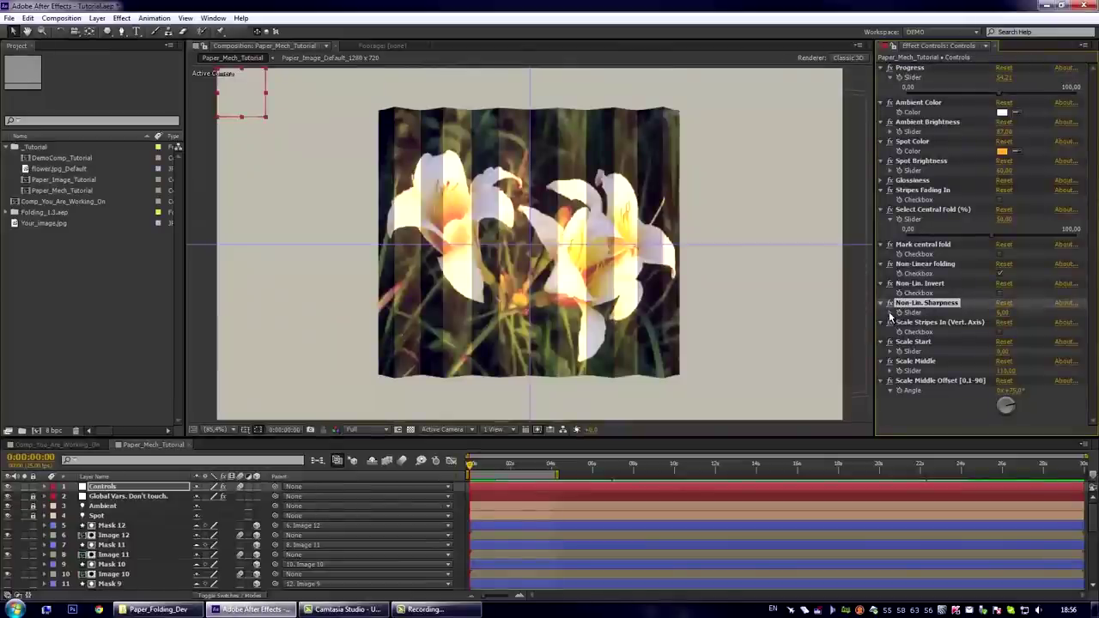
pyautogui.click(892, 313)
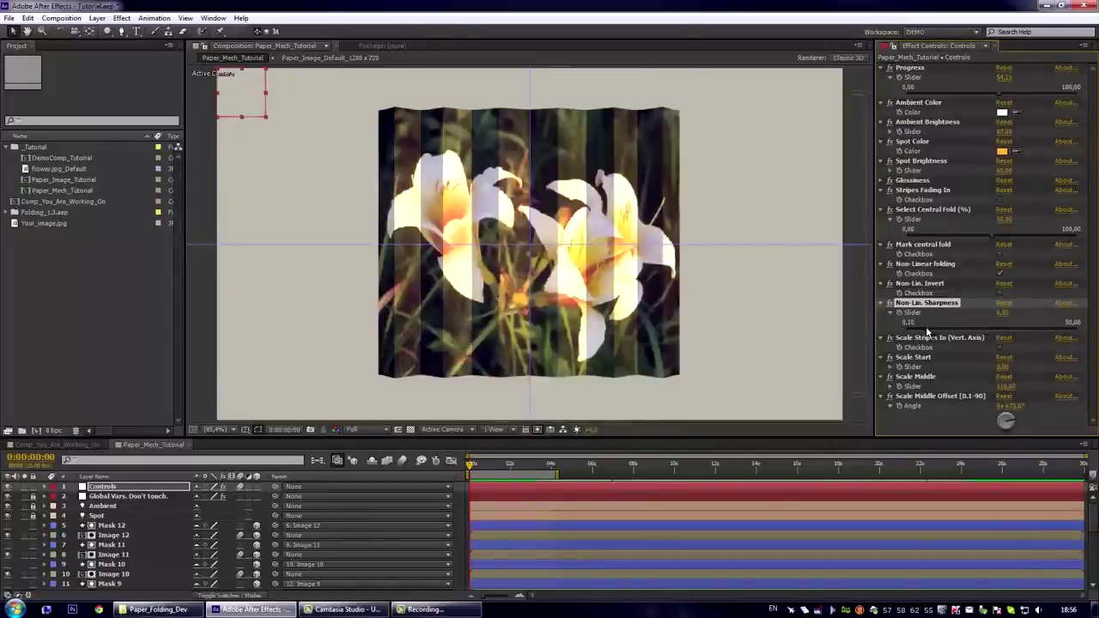
pyautogui.moveTo(927, 331); pyautogui.dragTo(1007, 311)
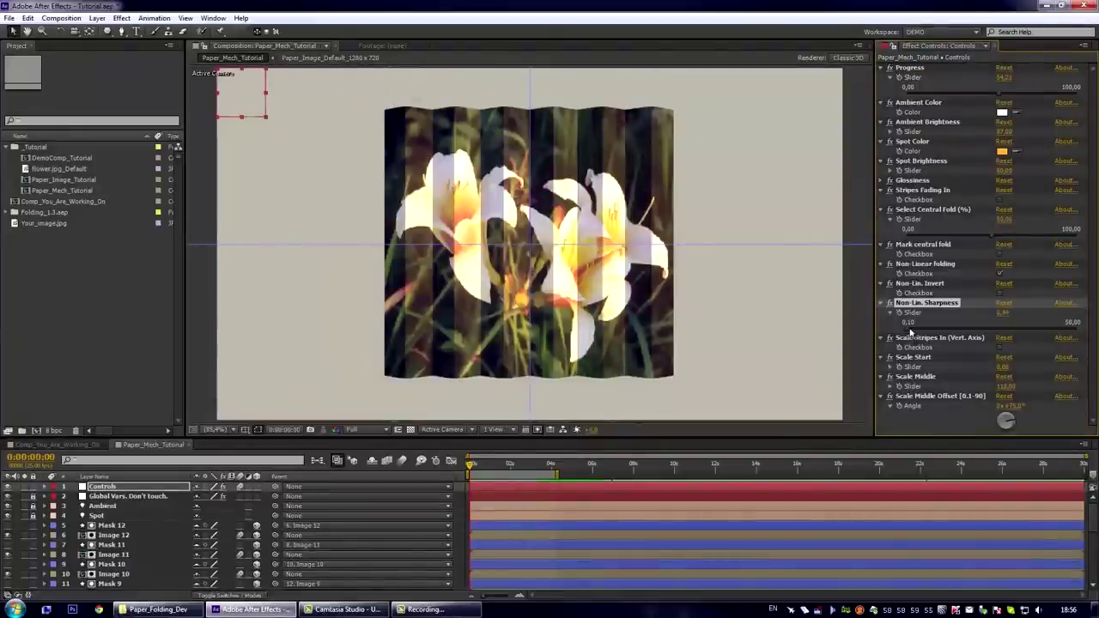
pyautogui.moveTo(912, 332); pyautogui.dragTo(978, 323)
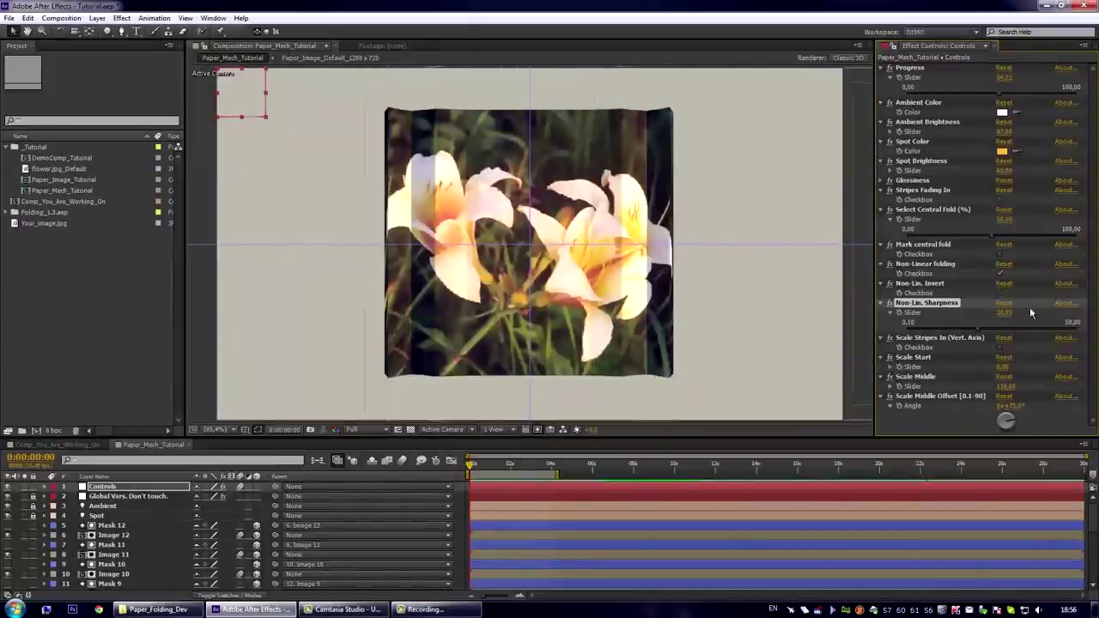
pyautogui.moveTo(1007, 93)
pyautogui.mouseDown()
pyautogui.moveTo(914, 100)
pyautogui.moveTo(1011, 91)
pyautogui.moveTo(990, 99)
pyautogui.mouseUp()
# - Turn on Non-Lin. Invert and widen Progress to about 62
pyautogui.click(938, 282)
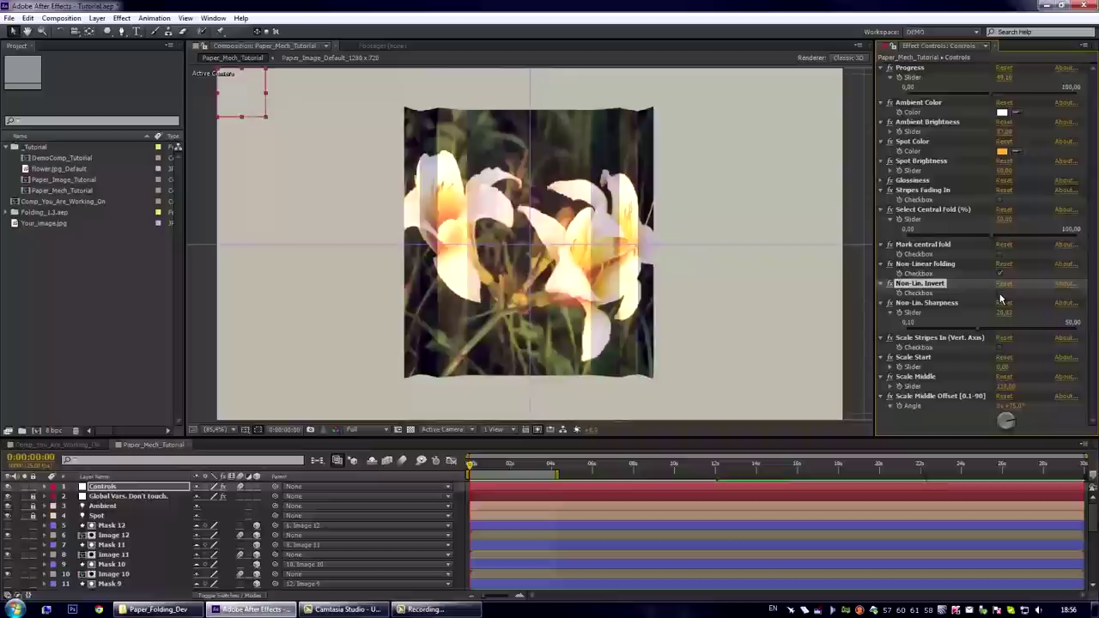
pyautogui.click(1001, 293)
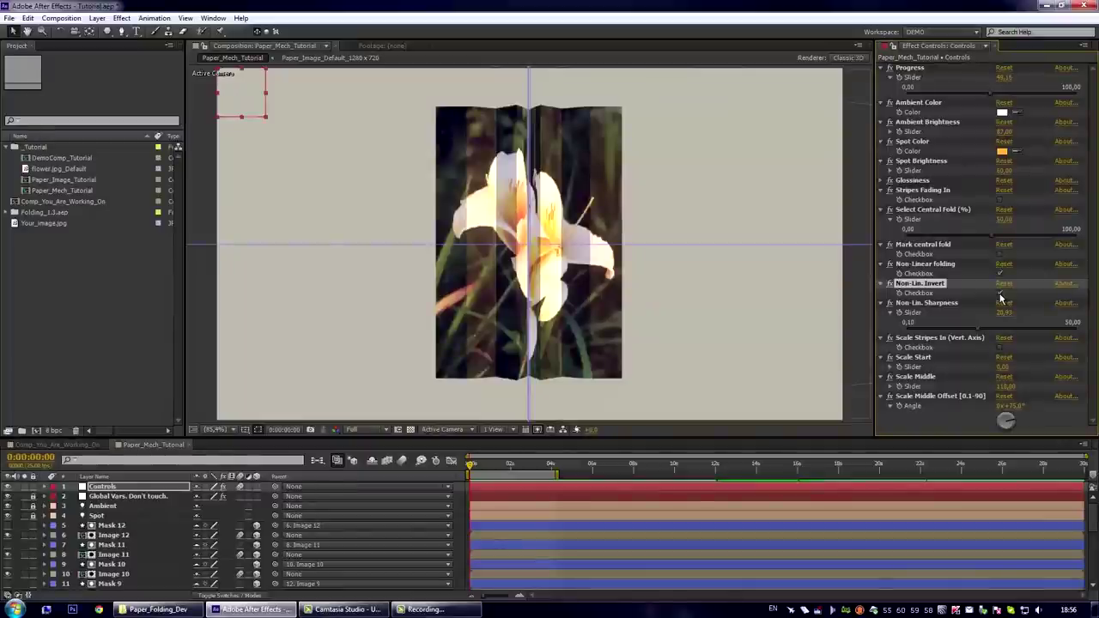
pyautogui.click(1001, 294)
pyautogui.click(1000, 294)
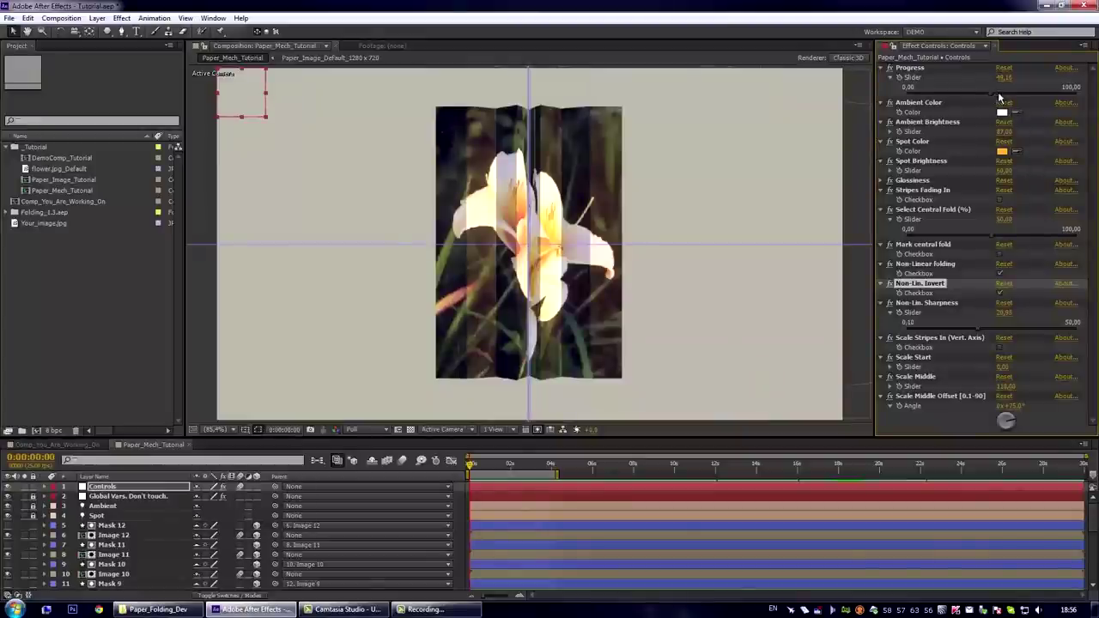
pyautogui.moveTo(999, 97)
pyautogui.mouseDown()
pyautogui.moveTo(1040, 100)
pyautogui.moveTo(953, 100)
pyautogui.moveTo(1014, 97)
pyautogui.mouseUp()
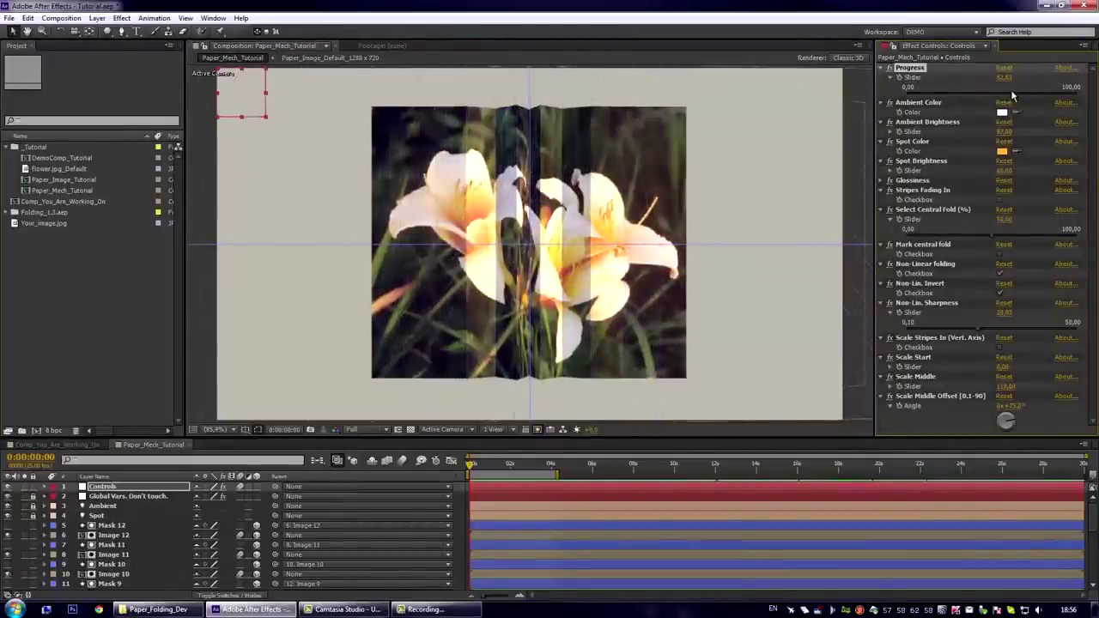
# - Select the Scale Stripes In (Vert. Axis) effect in Effect Controls
pyautogui.click(906, 339)
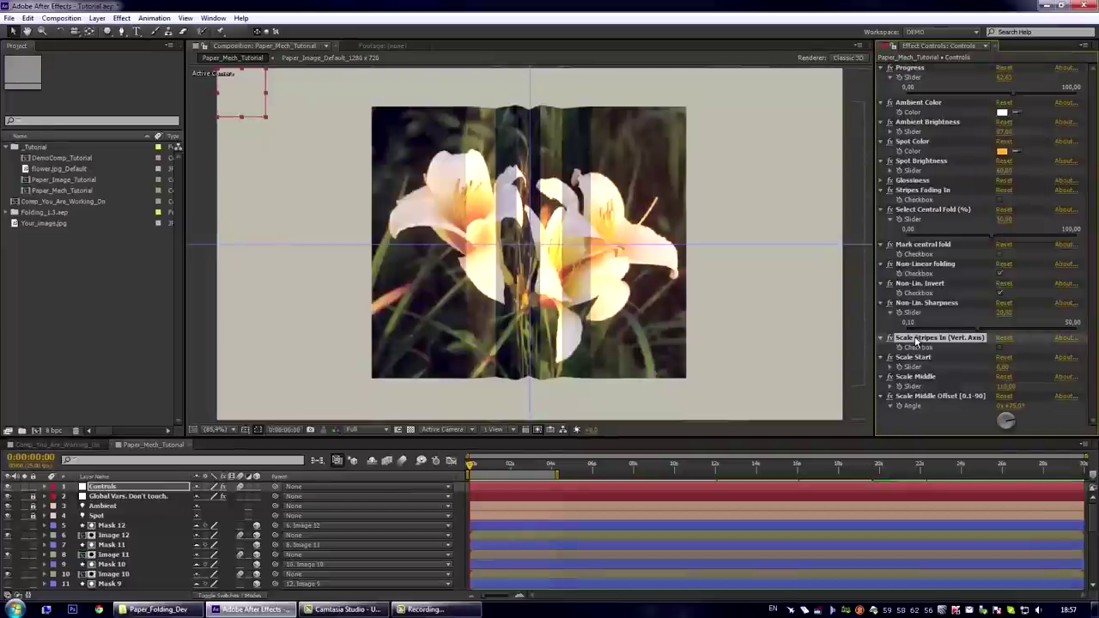
pyautogui.keyDown('shift'); pyautogui.click(926, 397); pyautogui.keyUp('shift')
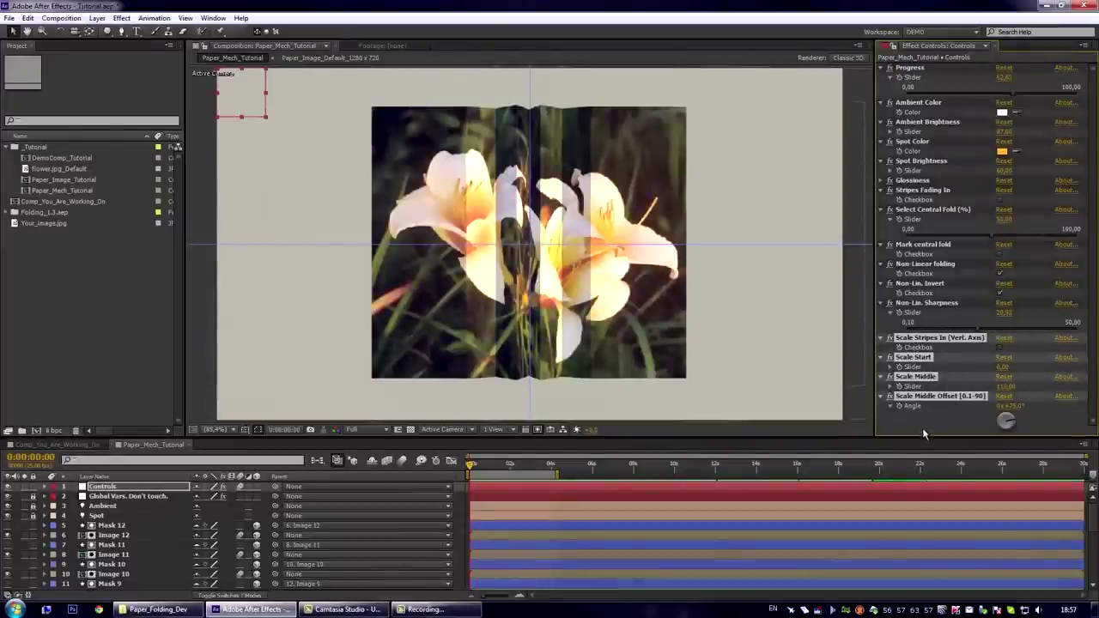
pyautogui.click(924, 434)
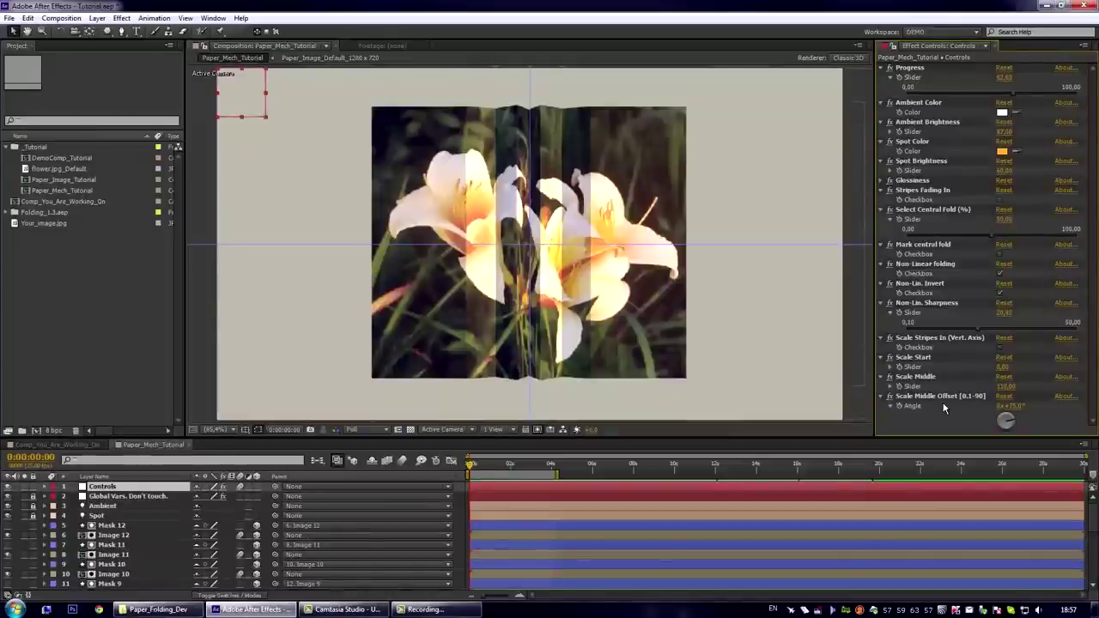
pyautogui.click(945, 341)
# - Enable Scale Stripes In (Vert. Axis) and lower Progress to about 20, shrinking the flower to a sliver
pyautogui.click(1001, 348)
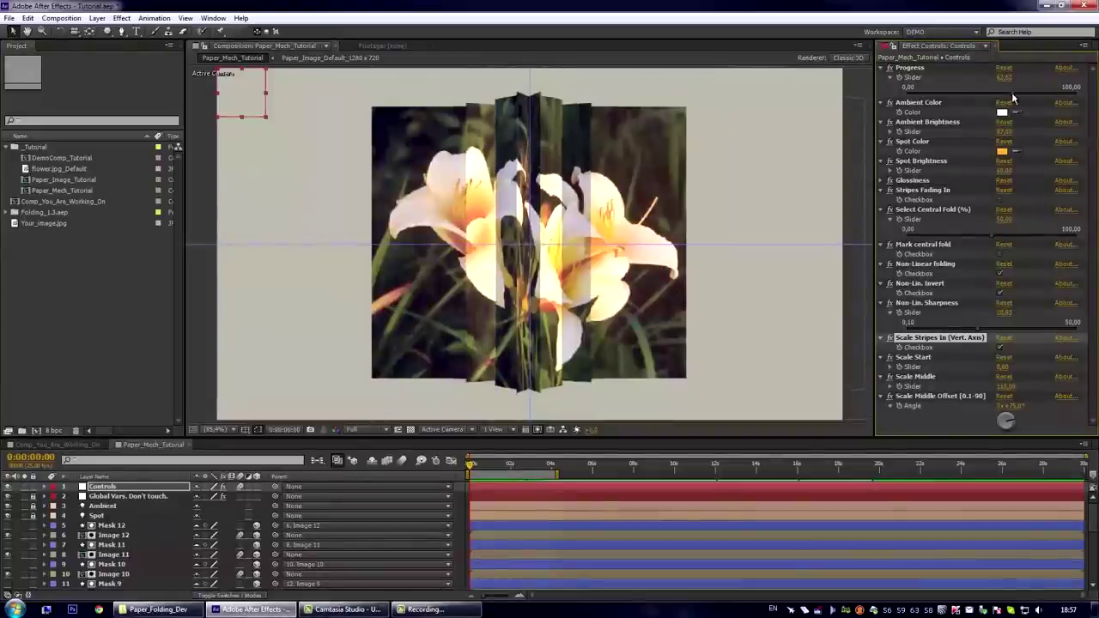
pyautogui.moveTo(1015, 92); pyautogui.dragTo(942, 98)
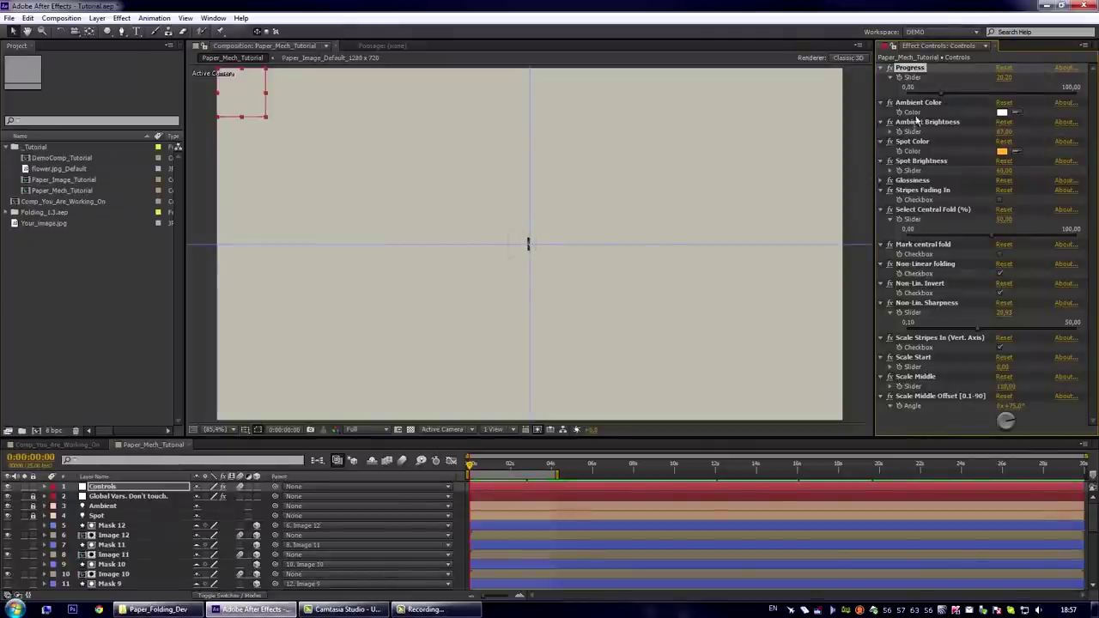
# - Enter 60 for Scale Start, then drag Progress back up to about 52
pyautogui.click(917, 359)
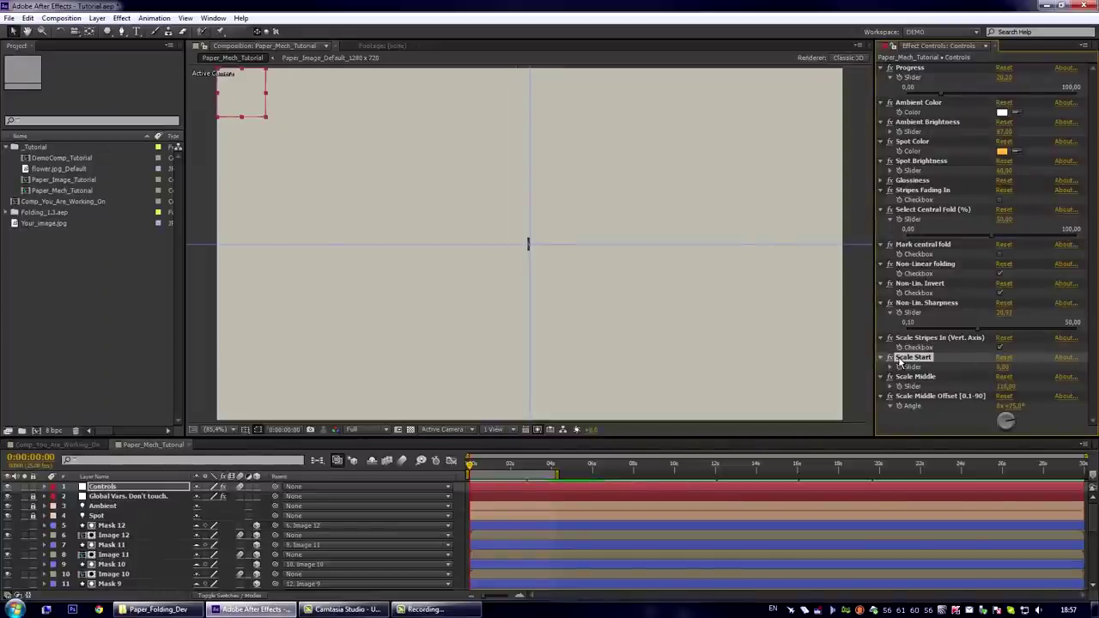
pyautogui.click(1002, 368)
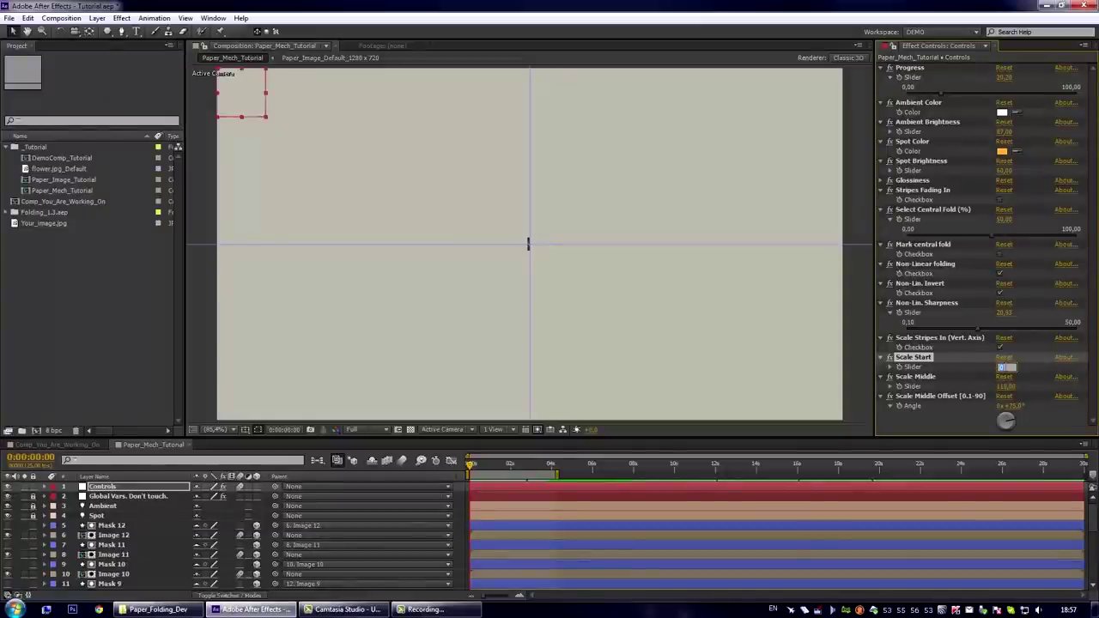
pyautogui.write('60')
pyautogui.press('Return')
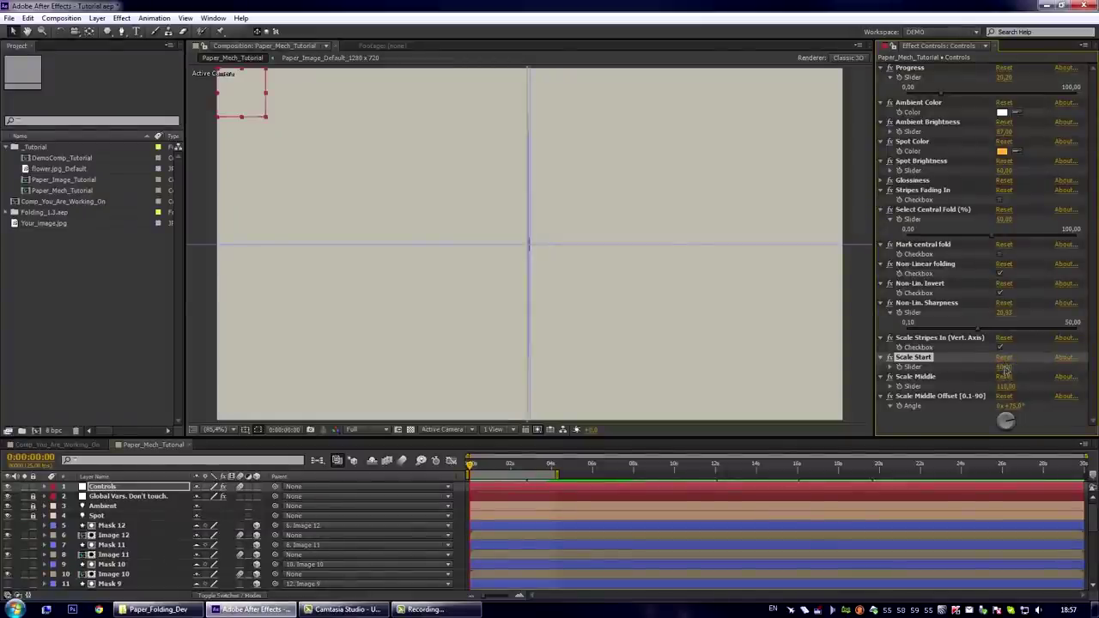
pyautogui.moveTo(942, 100); pyautogui.dragTo(990, 97)
pyautogui.moveTo(999, 101); pyautogui.dragTo(865, 103)
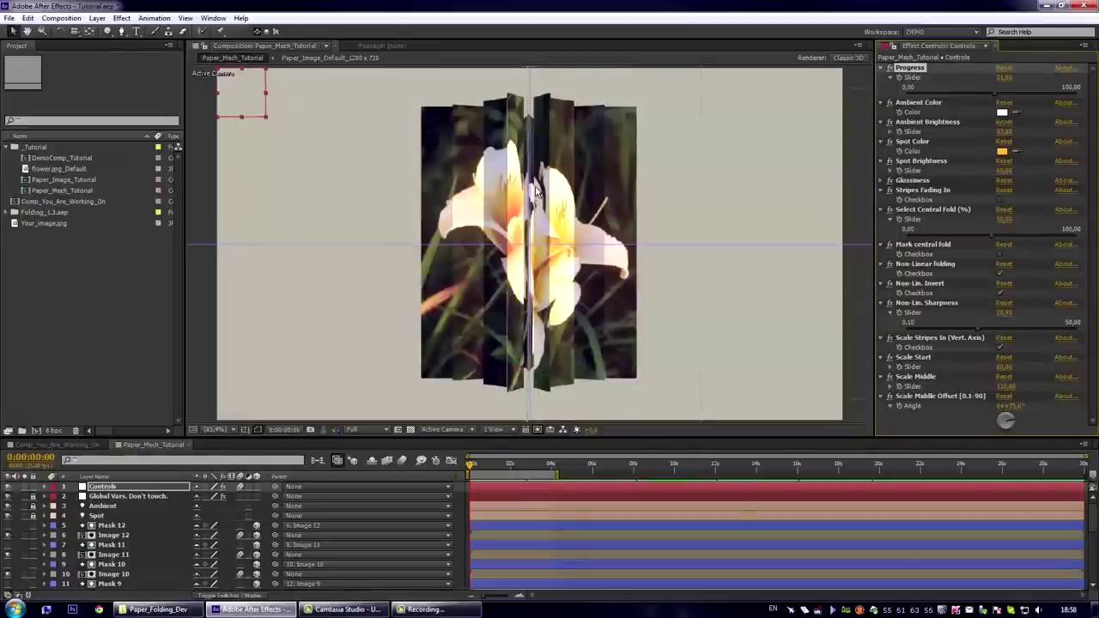
# - Try Scale Middle at 100, then settle on 110 with Progress around 46
pyautogui.click(925, 376)
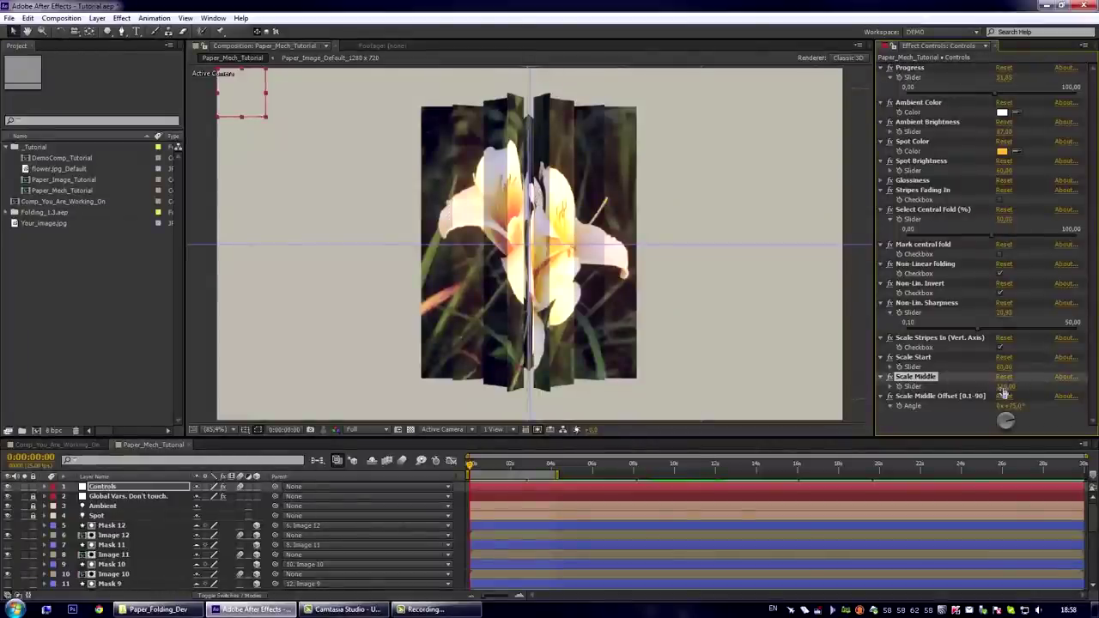
pyautogui.click(1005, 387)
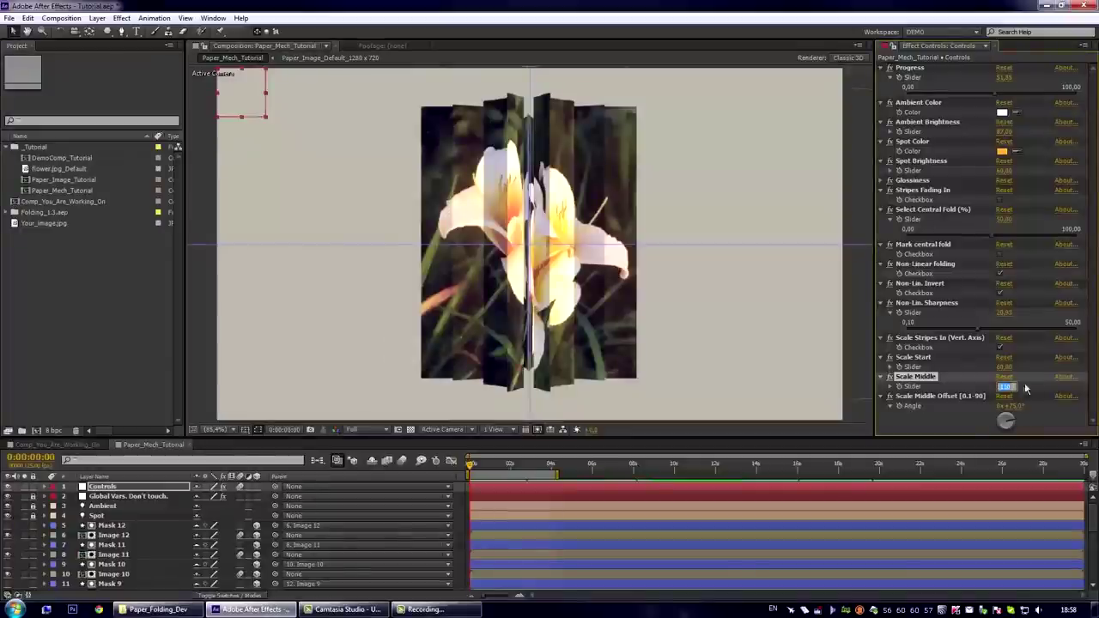
pyautogui.write('1')
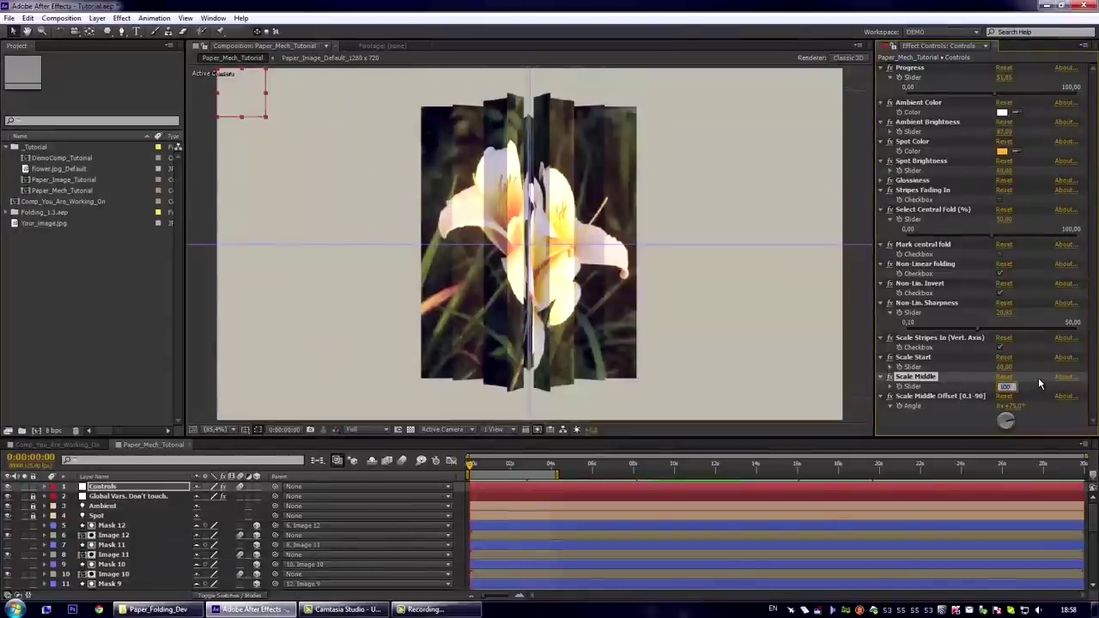
pyautogui.write('00')
pyautogui.press('Return')
pyautogui.moveTo(995, 98)
pyautogui.mouseDown()
pyautogui.moveTo(932, 100)
pyautogui.moveTo(986, 96)
pyautogui.mouseUp()
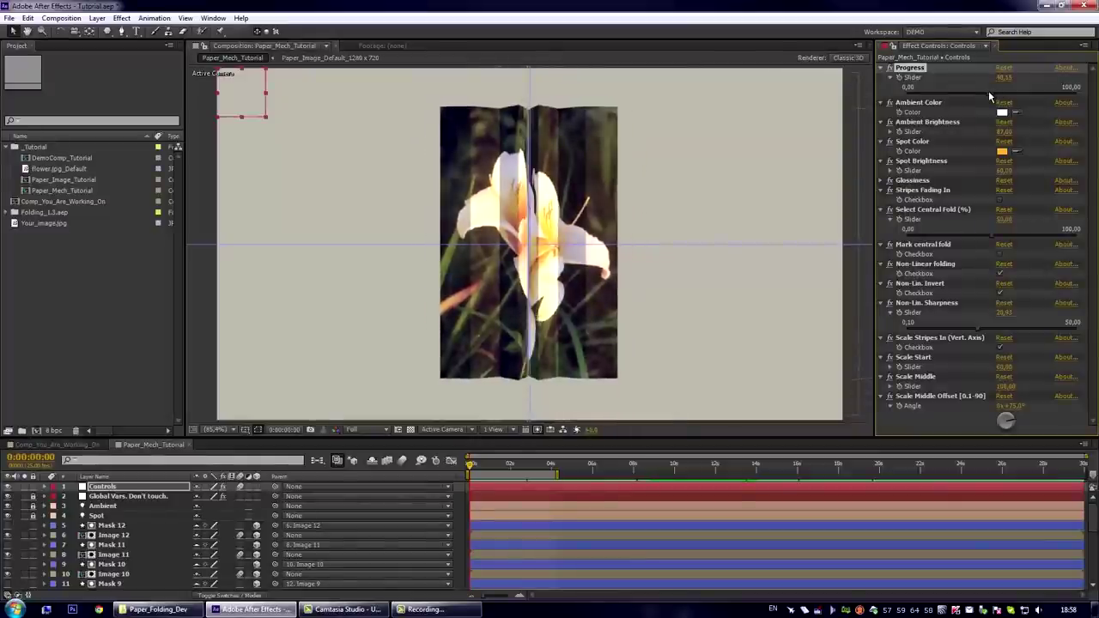
pyautogui.click(1006, 386)
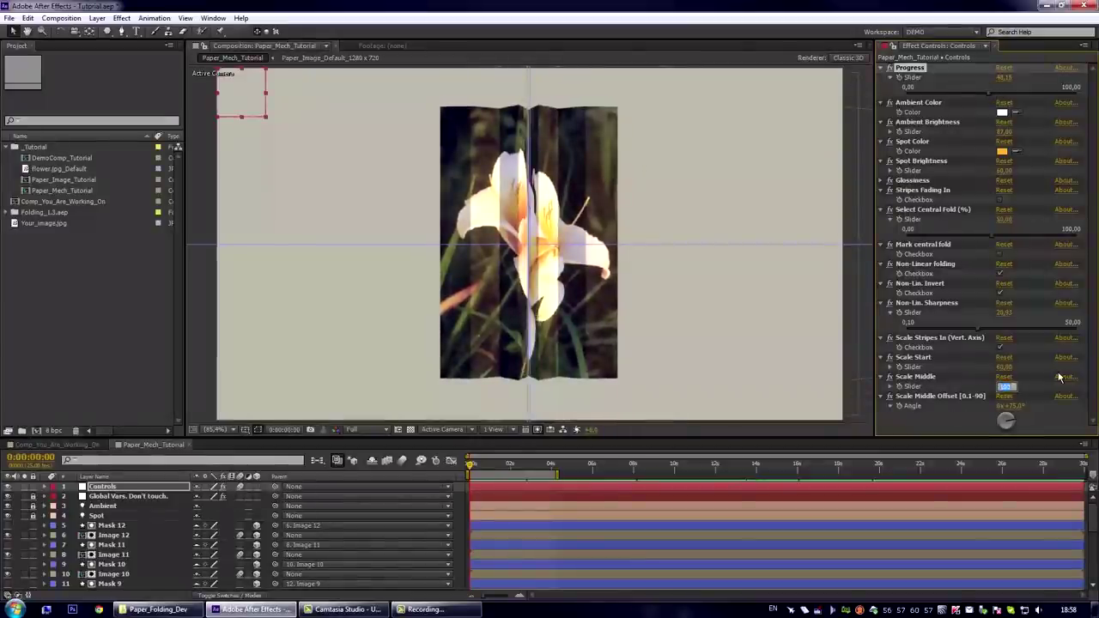
pyautogui.press('Return')
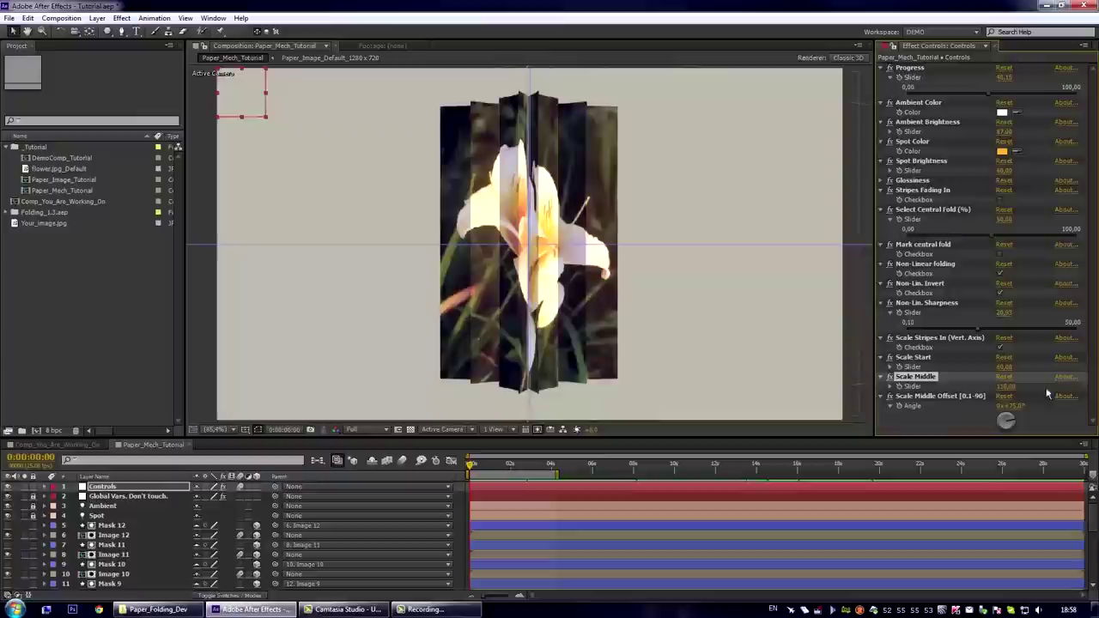
# - Adjust the Scale Middle Offset angle and raise Progress to about 95 so the flower lies nearly flat
pyautogui.click(944, 398)
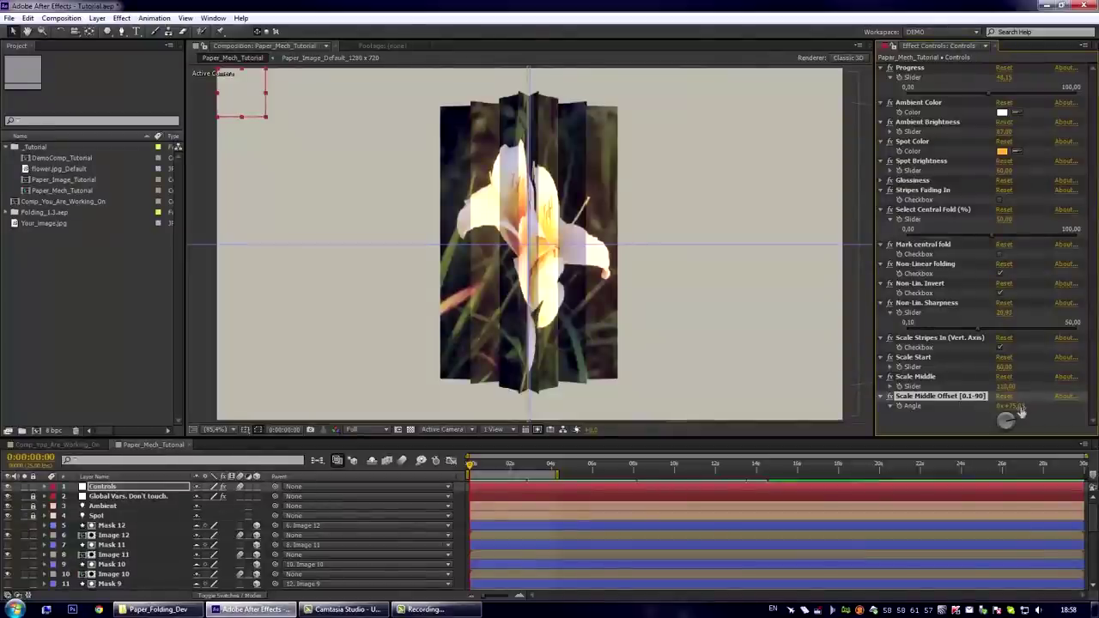
pyautogui.click(921, 380)
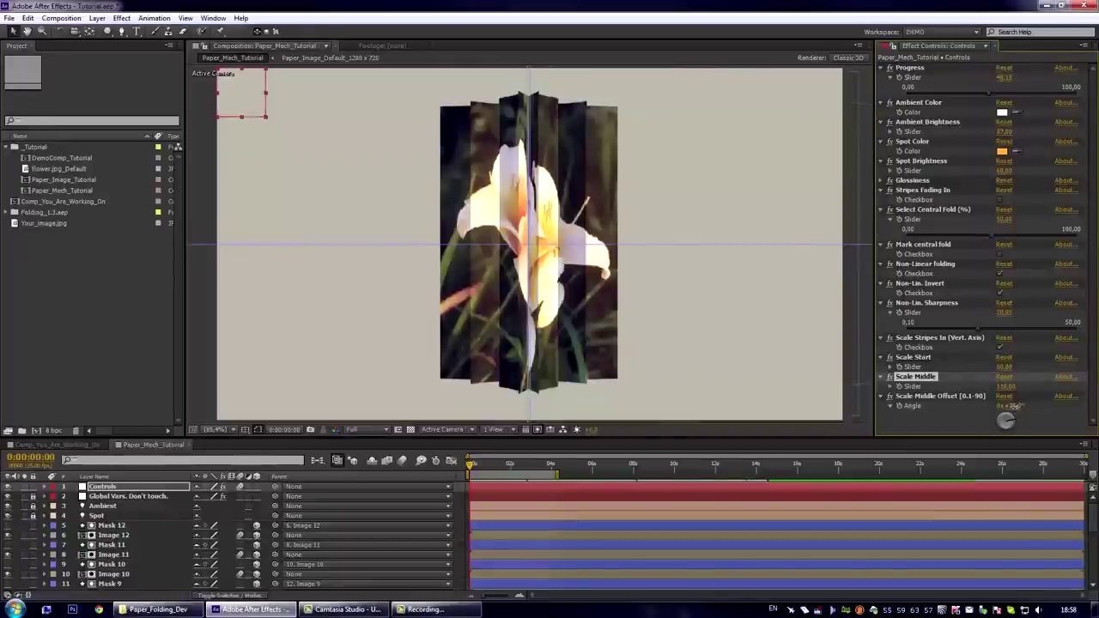
pyautogui.moveTo(1016, 407); pyautogui.dragTo(1009, 404)
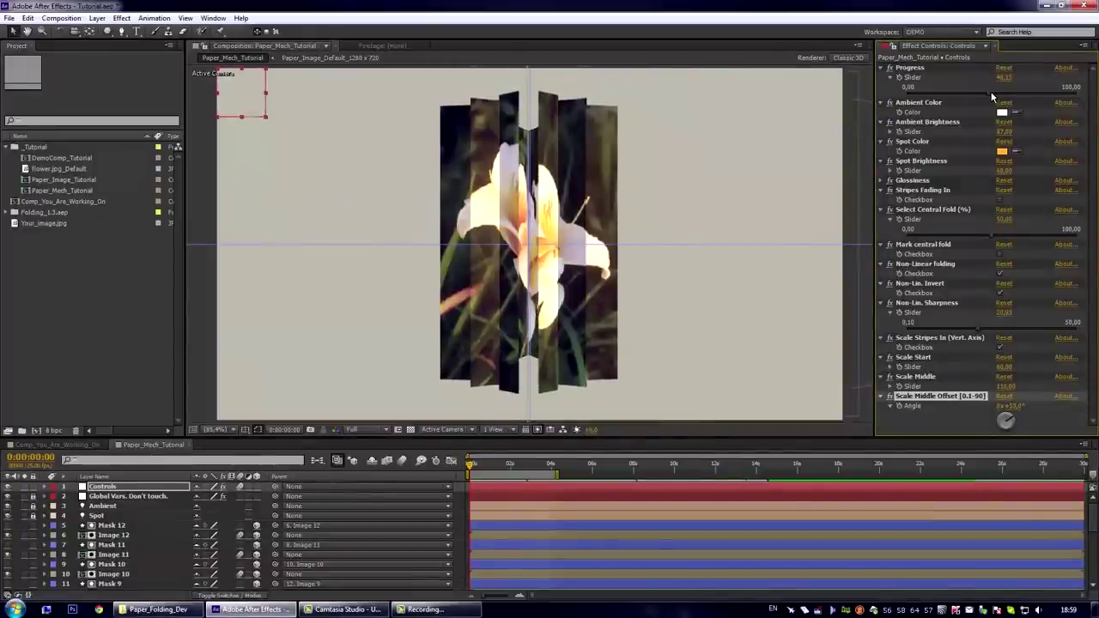
pyautogui.moveTo(992, 93); pyautogui.dragTo(1072, 97)
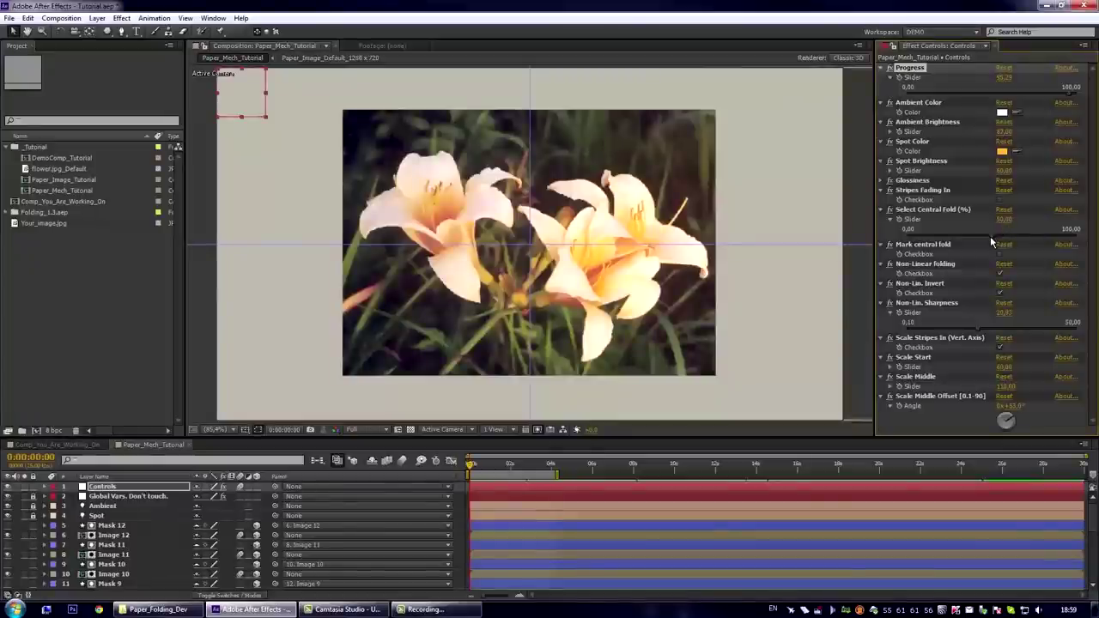
# - Set Select Central Fold to 0, enable Stripes Fading In, and drop Progress to 0
pyautogui.moveTo(990, 233); pyautogui.dragTo(892, 232)
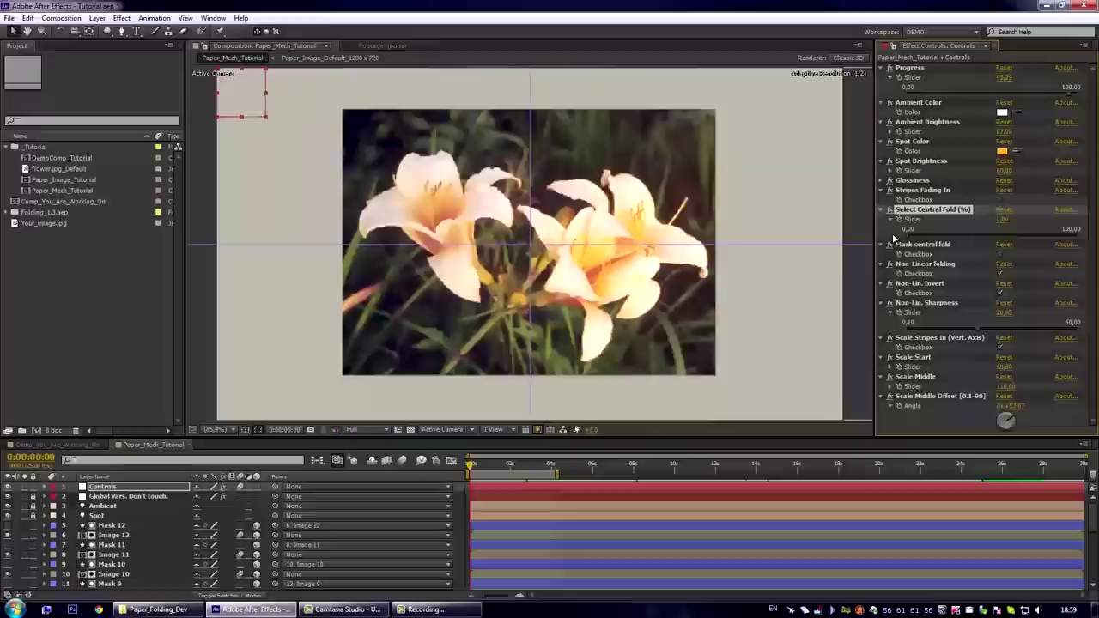
pyautogui.moveTo(1063, 99); pyautogui.dragTo(983, 97)
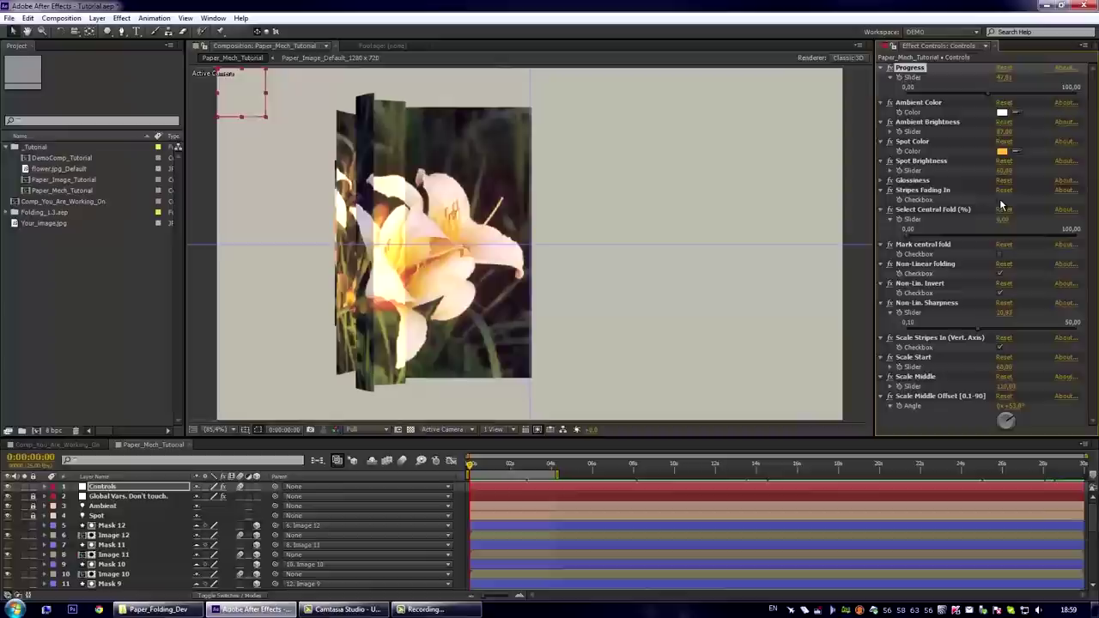
pyautogui.click(1000, 199)
pyautogui.click(980, 95)
pyautogui.moveTo(980, 95); pyautogui.dragTo(891, 105)
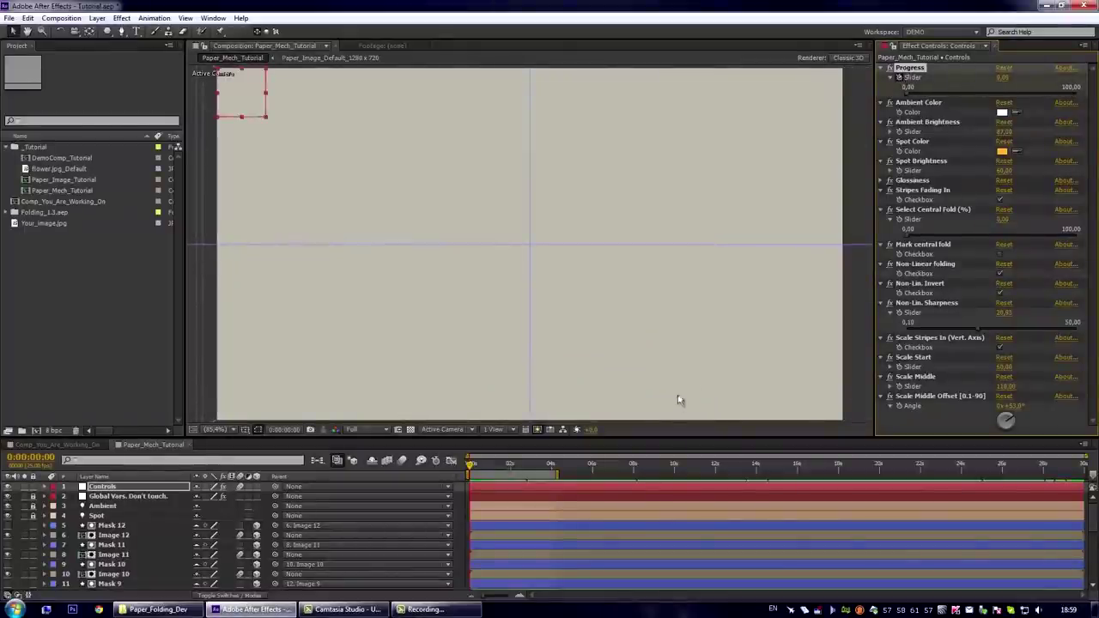
# - Keyframe Progress to 100 at 0:00:04:00 and lower Non-Lin. Sharpness to about 9.5
pyautogui.click(552, 465)
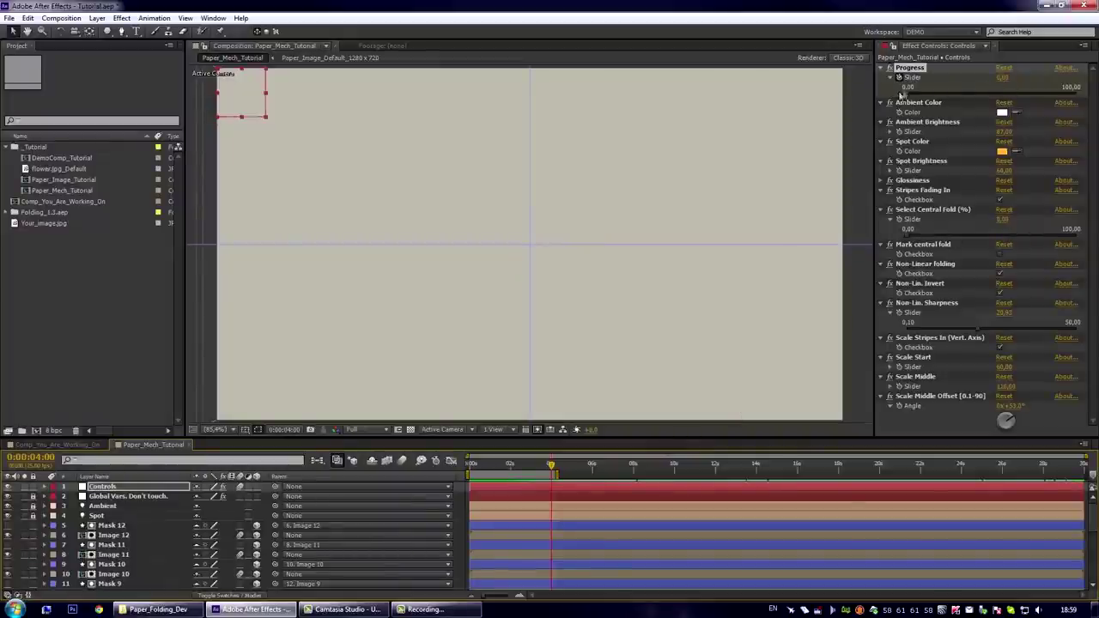
pyautogui.moveTo(909, 96); pyautogui.dragTo(1072, 96)
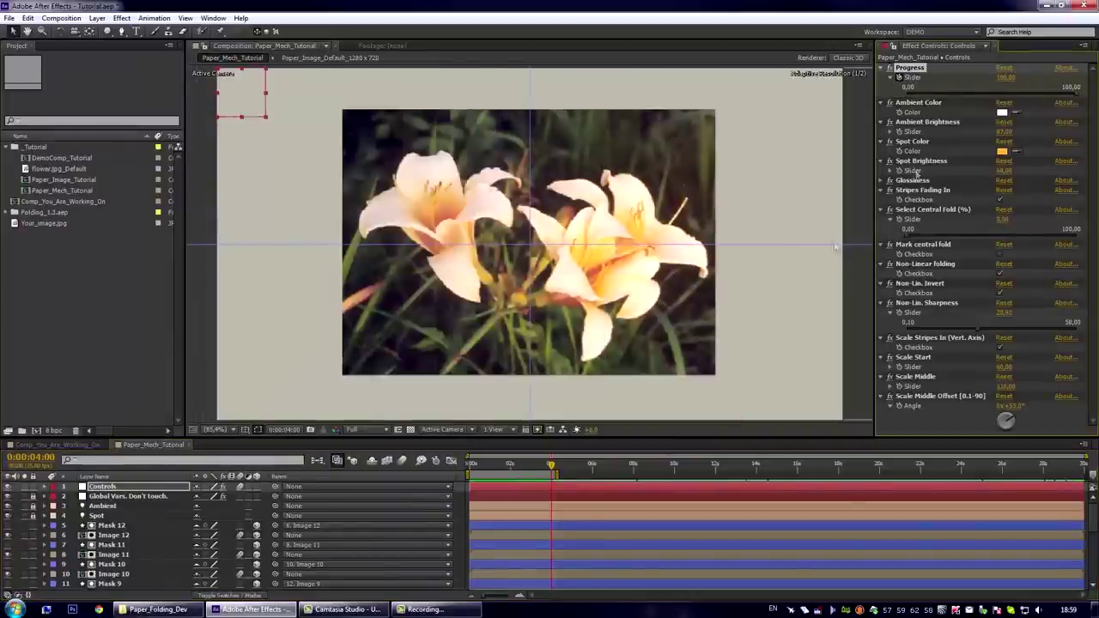
pyautogui.moveTo(550, 468)
pyautogui.mouseDown()
pyautogui.moveTo(475, 468)
pyautogui.moveTo(535, 465)
pyautogui.mouseUp()
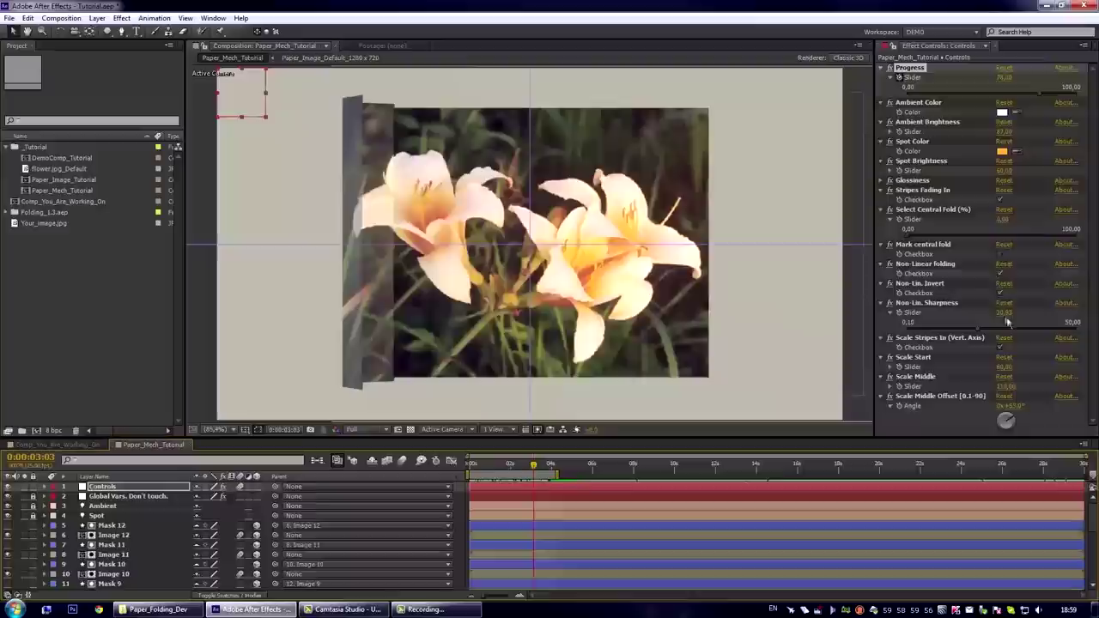
pyautogui.moveTo(979, 332); pyautogui.dragTo(932, 333)
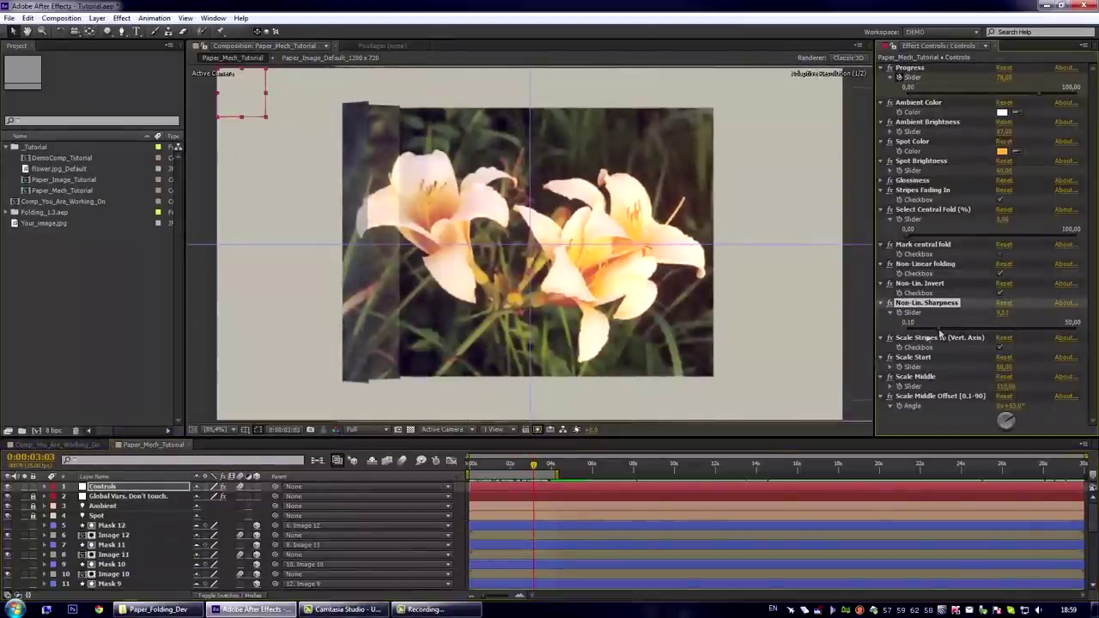
pyautogui.moveTo(528, 473)
pyautogui.mouseDown()
pyautogui.moveTo(472, 474)
pyautogui.moveTo(544, 464)
pyautogui.mouseUp()
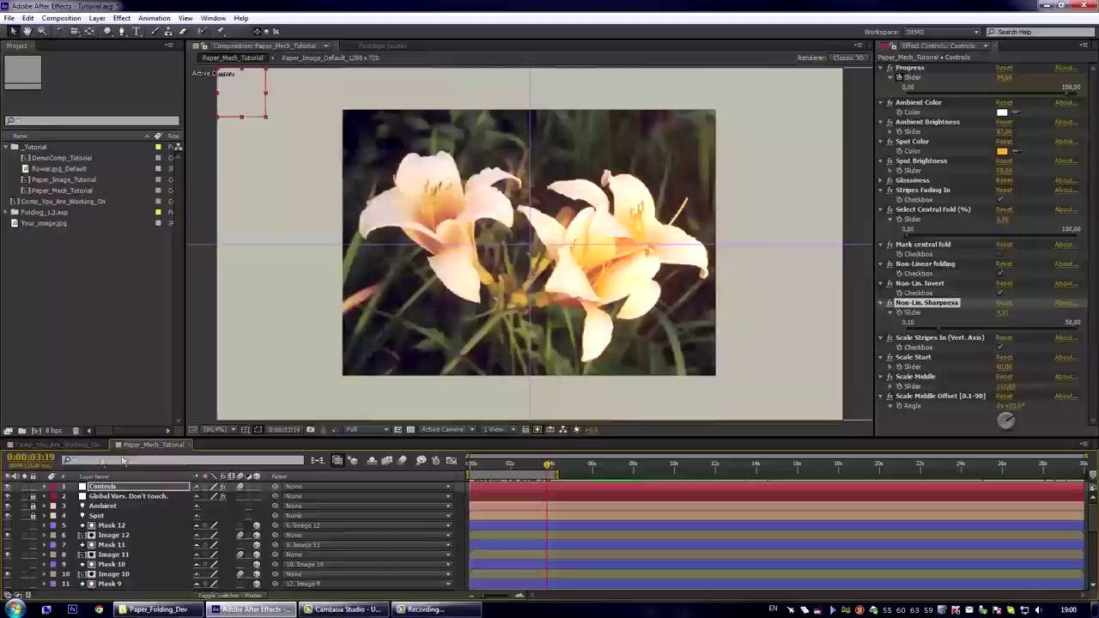
# - Close the Paper_Mech_Tutorial tab and drag that comp from the Project panel into the Comp_You_Are_Working_On timeline
pyautogui.click(175, 445)
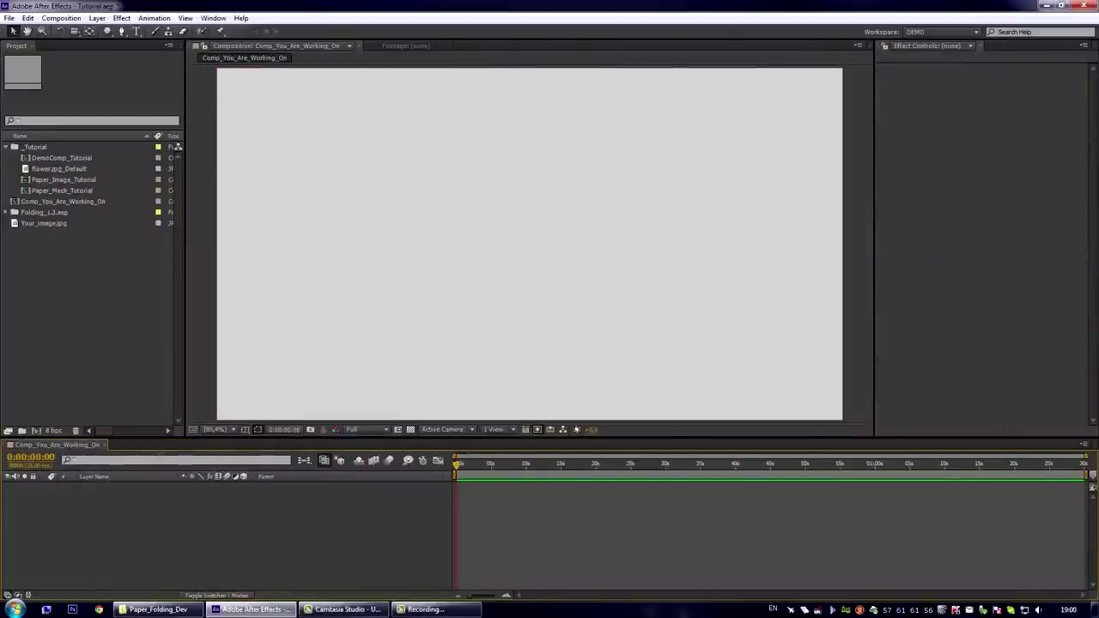
pyautogui.click(67, 191)
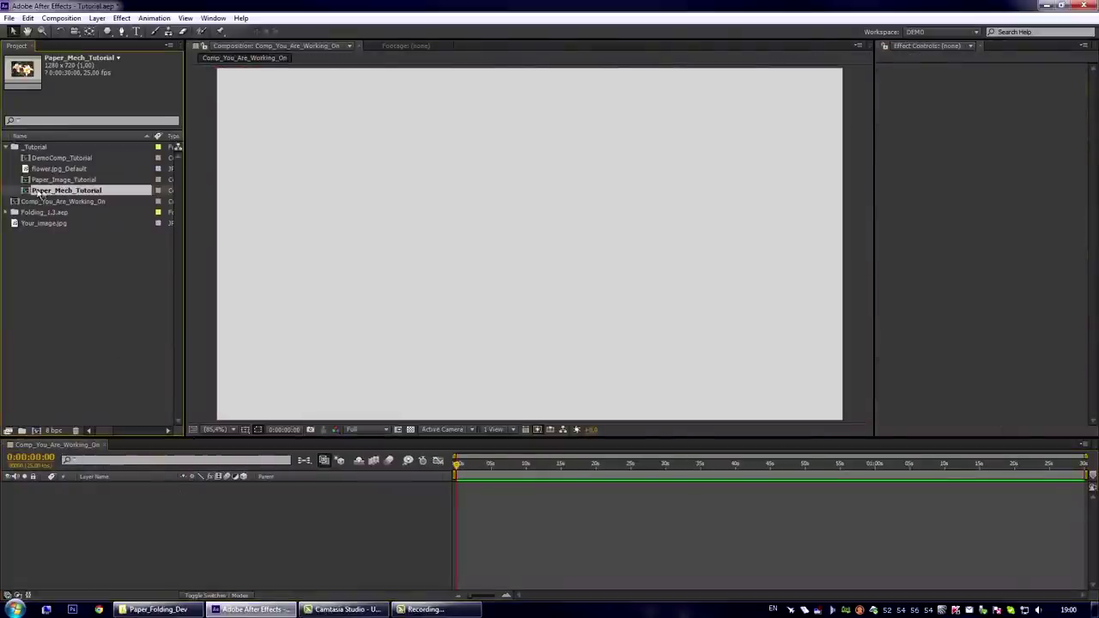
pyautogui.moveTo(56, 194); pyautogui.dragTo(60, 545)
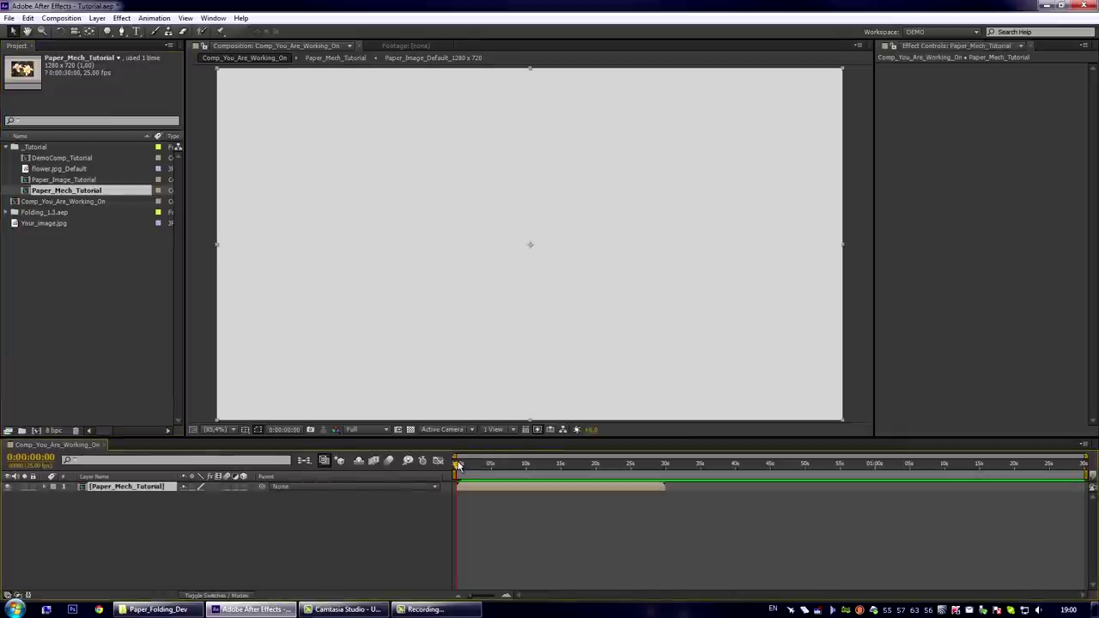
pyautogui.moveTo(457, 465); pyautogui.dragTo(487, 464)
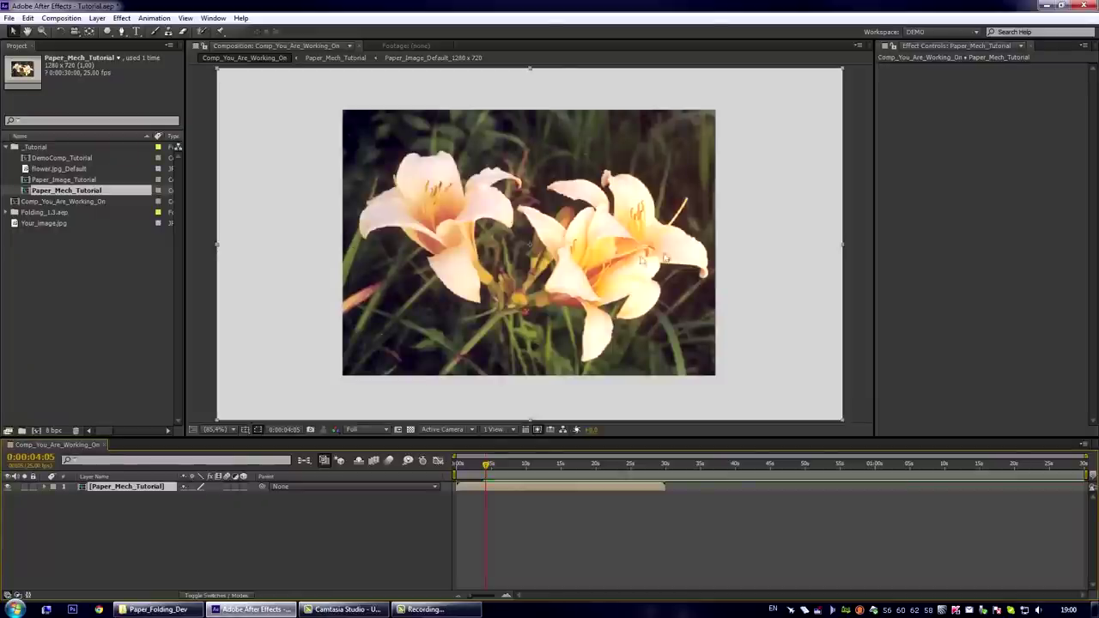
# - Open DemoComp_Default_1280 x 720 from Folding_1.3.aep and select its Right Marker_1 and Left Marker_1 layers
pyautogui.click(7, 212)
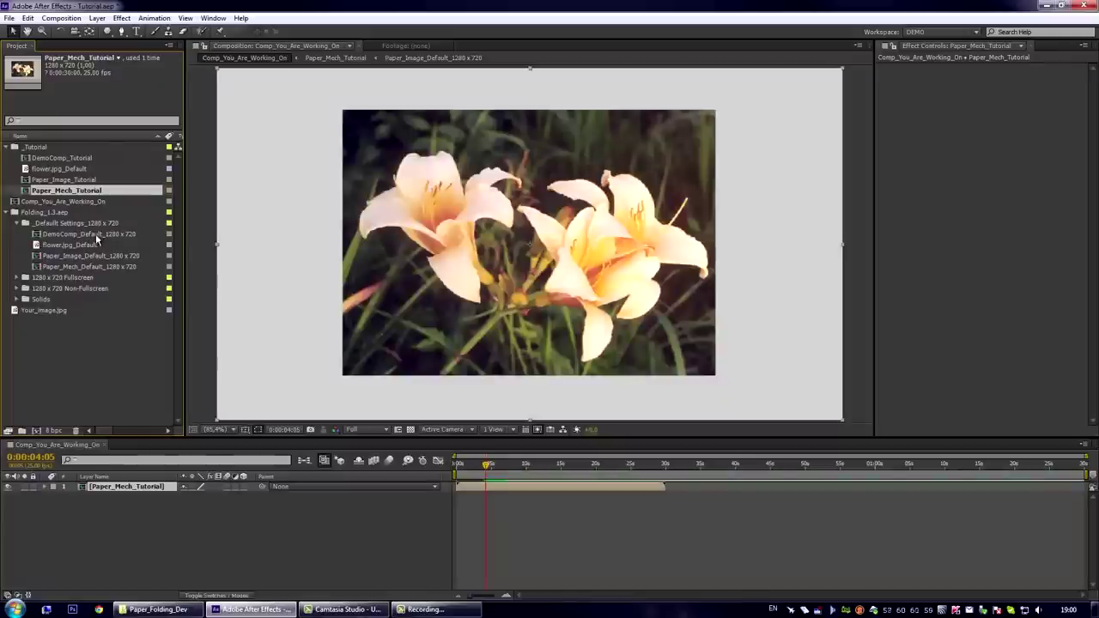
pyautogui.click(55, 234)
pyautogui.doubleClick(55, 235)
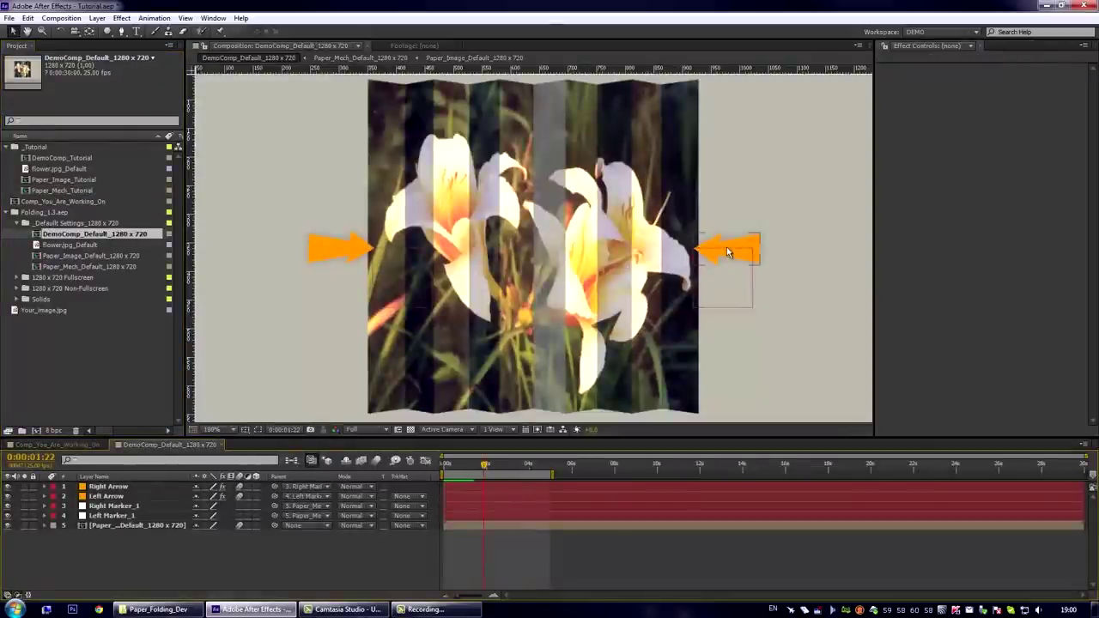
pyautogui.moveTo(485, 463); pyautogui.dragTo(462, 464)
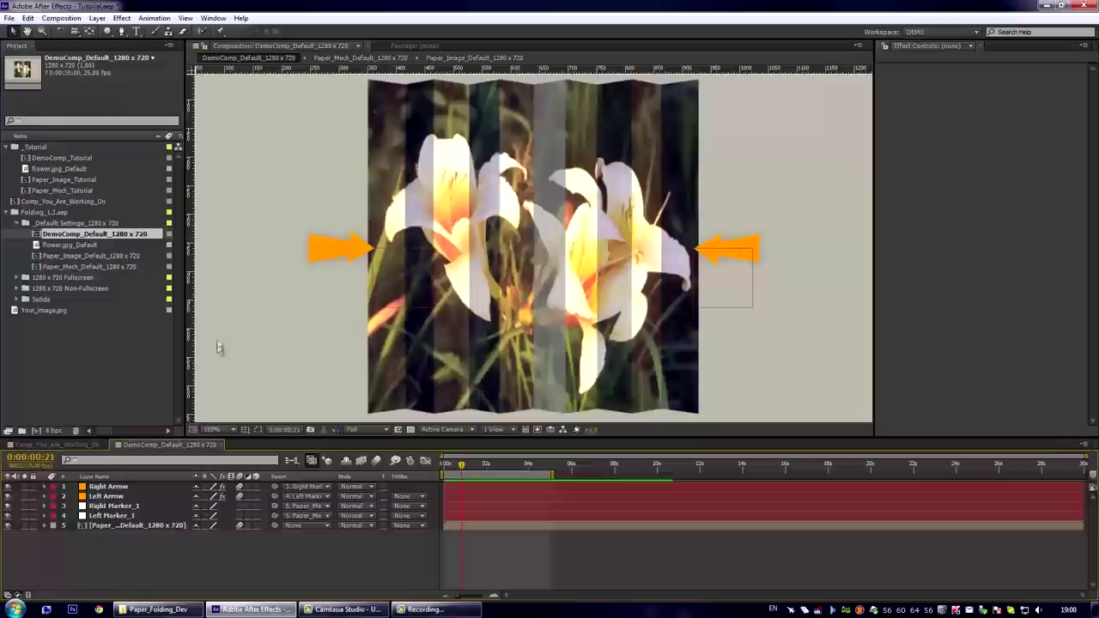
pyautogui.click(112, 507)
pyautogui.keyDown('shift'); pyautogui.click(108, 515); pyautogui.keyUp('shift')
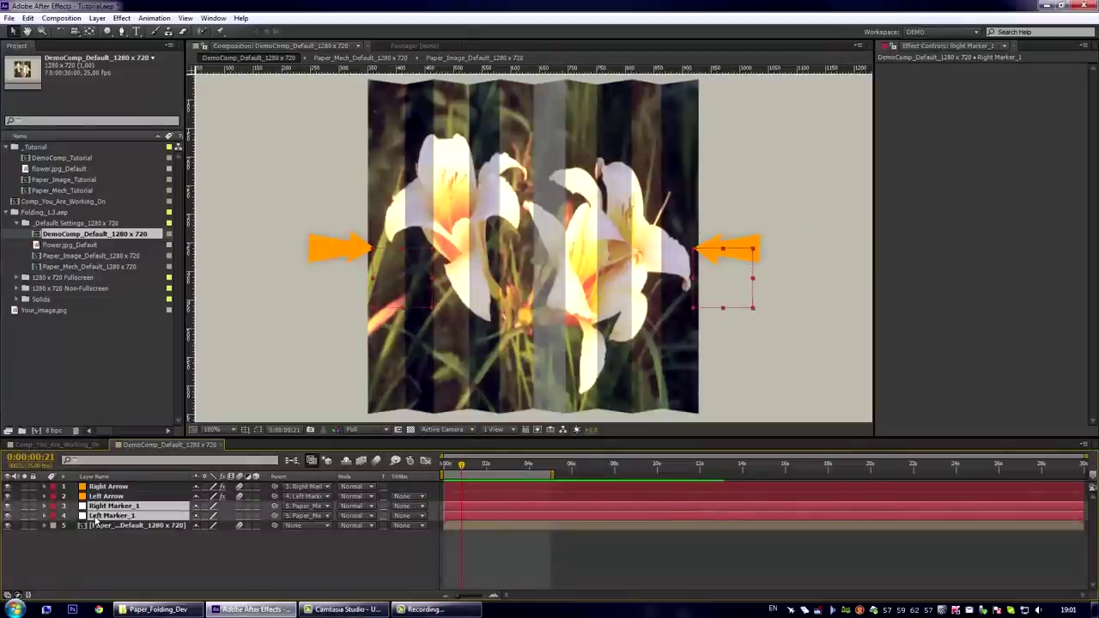
# - Close the demo comp, bring in the two marker layers, and pick-whip both to Paper_Mech_Tutorial
pyautogui.click(217, 446)
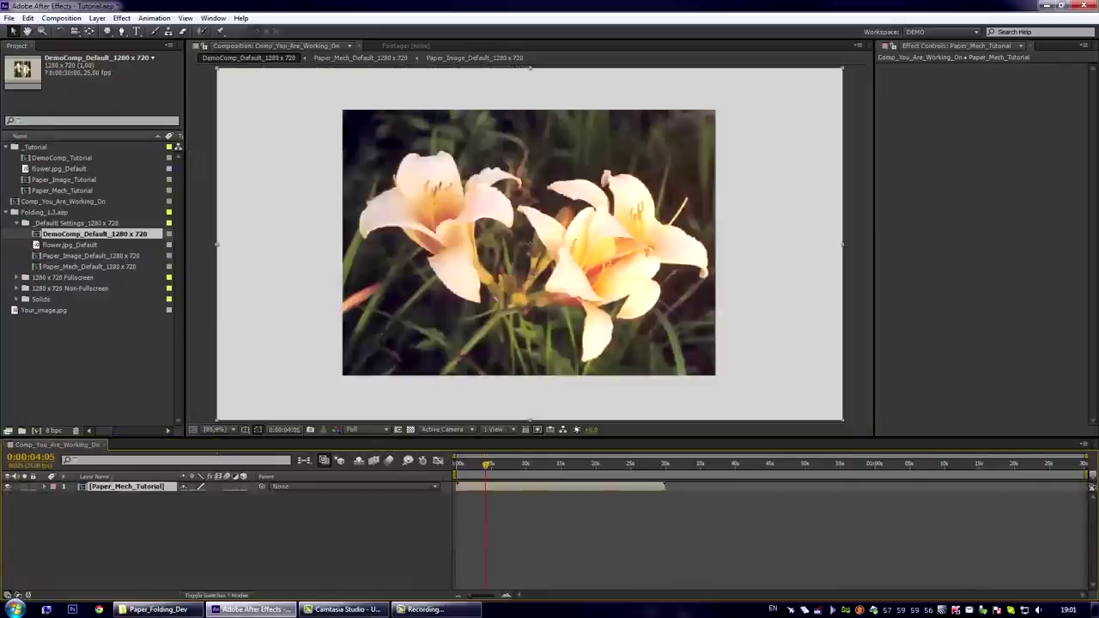
pyautogui.keyDown('shift'); pyautogui.click(112, 507); pyautogui.keyUp('shift')
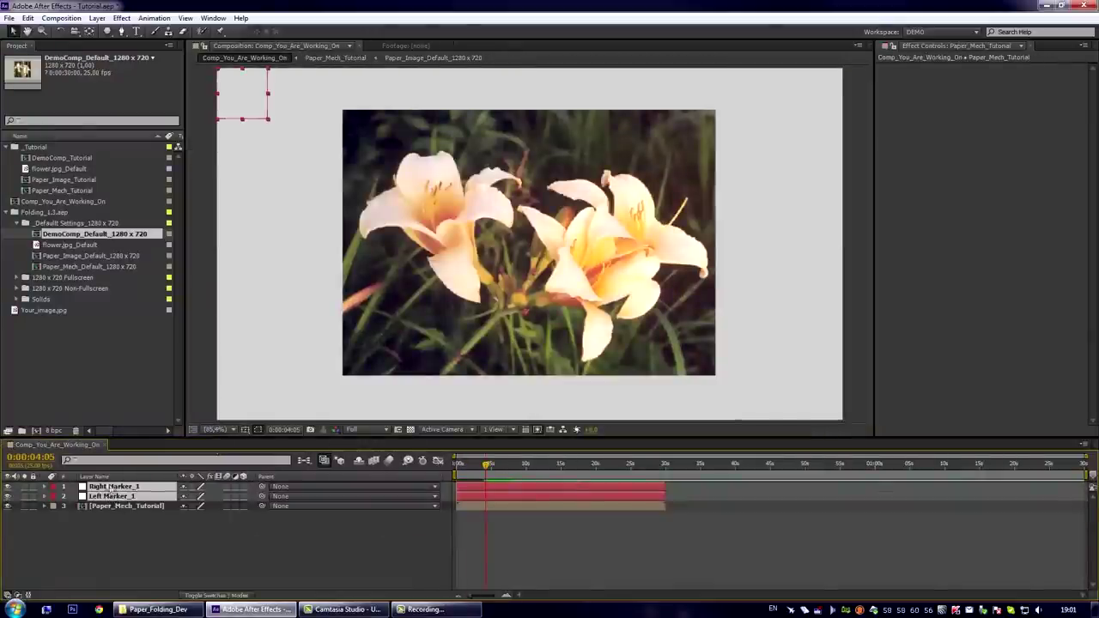
pyautogui.click(109, 506)
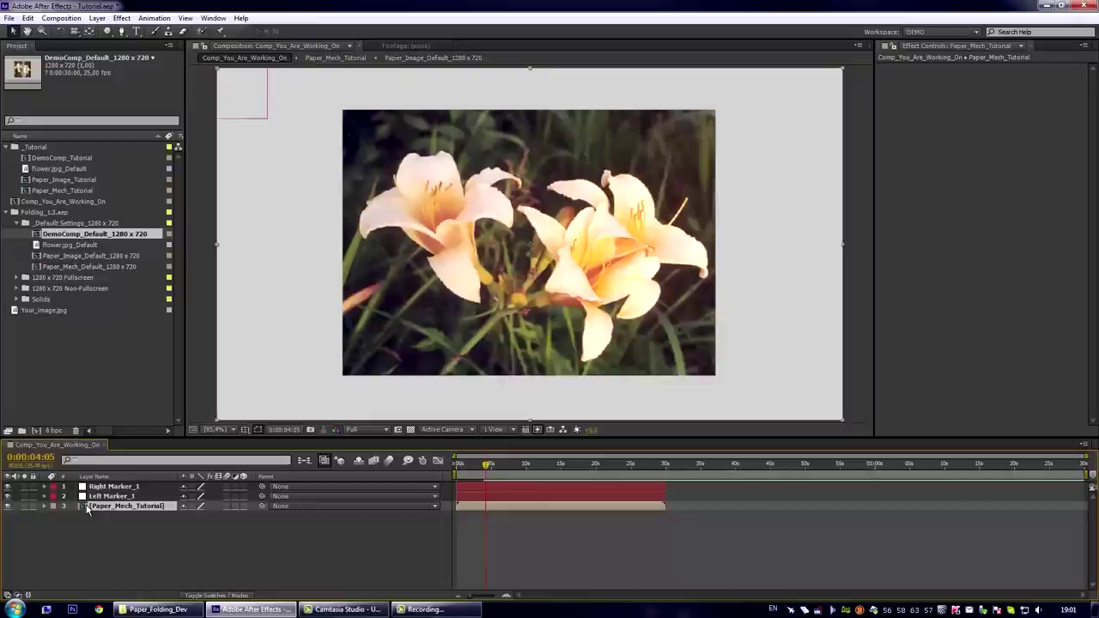
pyautogui.click(114, 487)
pyautogui.keyDown('shift'); pyautogui.click(129, 496); pyautogui.keyUp('shift')
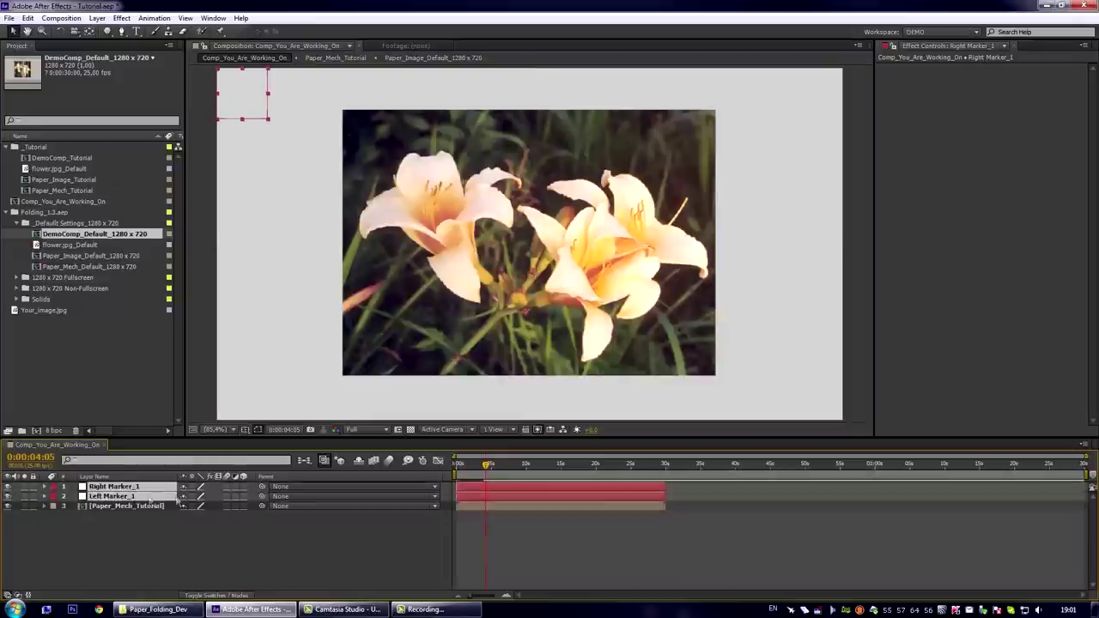
pyautogui.moveTo(261, 486); pyautogui.dragTo(126, 505)
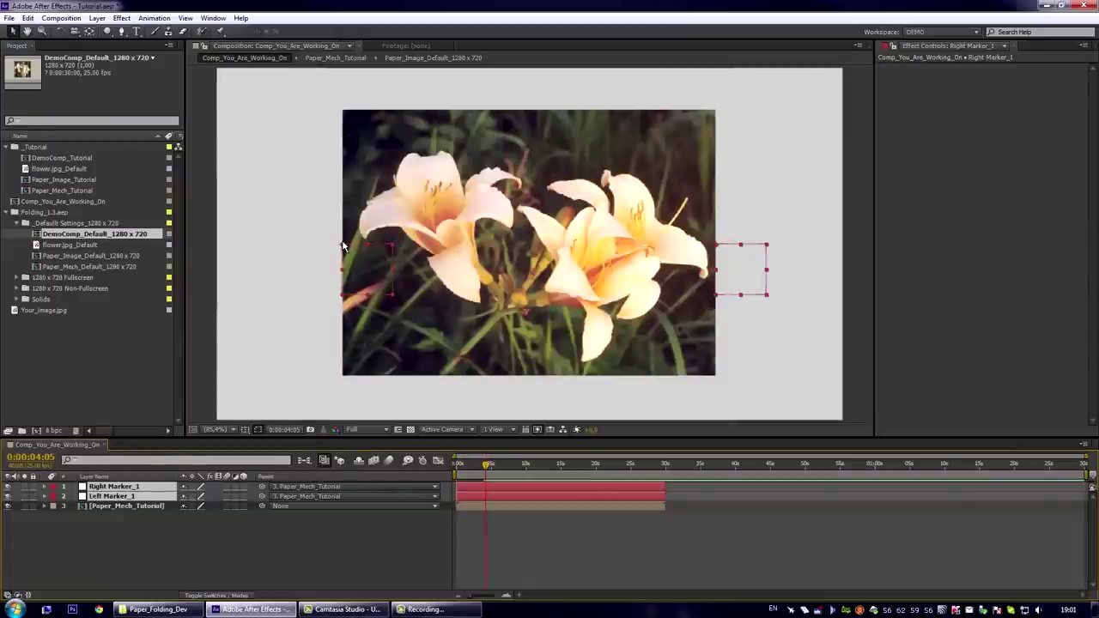
pyautogui.moveTo(487, 466); pyautogui.dragTo(468, 468)
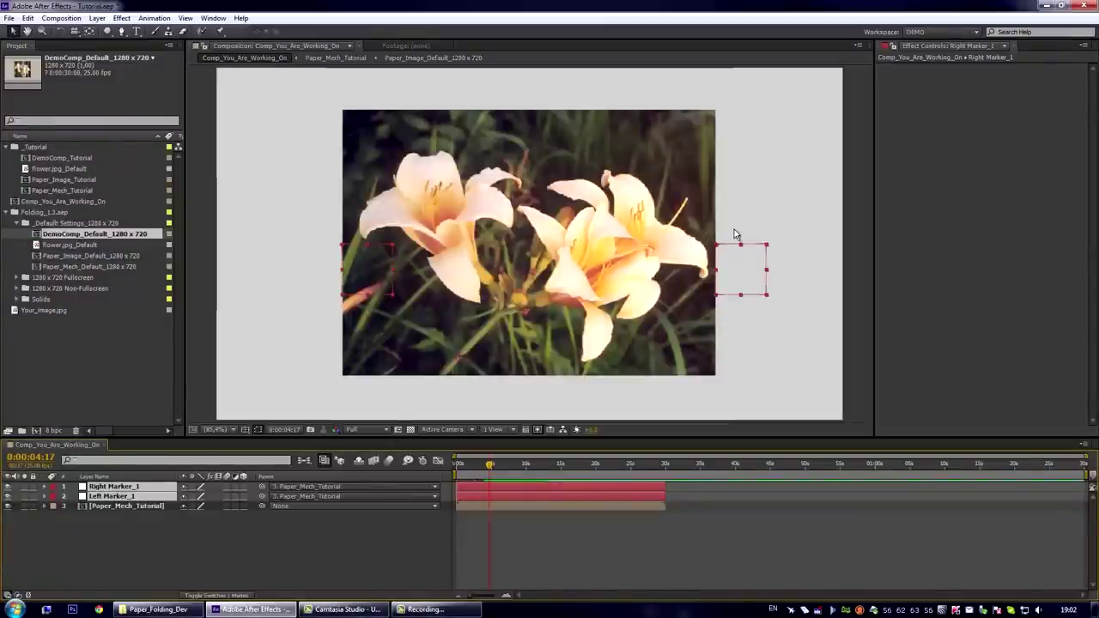
# - Draw a small yellow polystar diamond at the flower's right edge and parent Shape Layer 1 to Right Marker_1
pyautogui.click(209, 545)
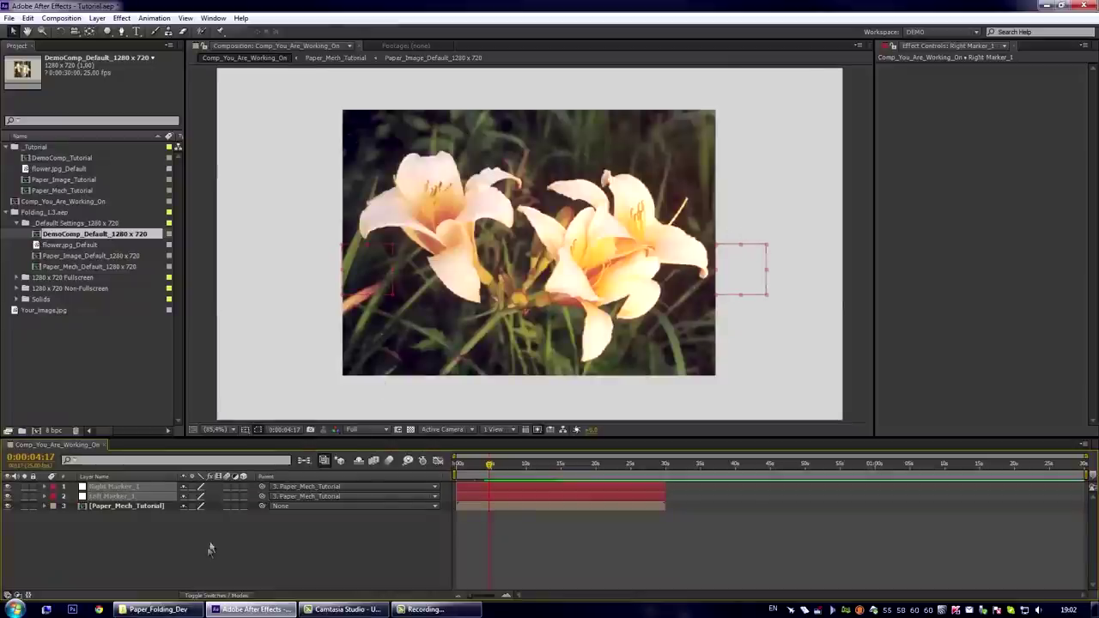
pyautogui.click(106, 31)
pyautogui.moveTo(729, 161)
pyautogui.mouseDown()
pyautogui.moveTo(757, 201)
pyautogui.moveTo(740, 199)
pyautogui.moveTo(736, 227)
pyautogui.moveTo(718, 230)
pyautogui.mouseUp()
pyautogui.press('v')
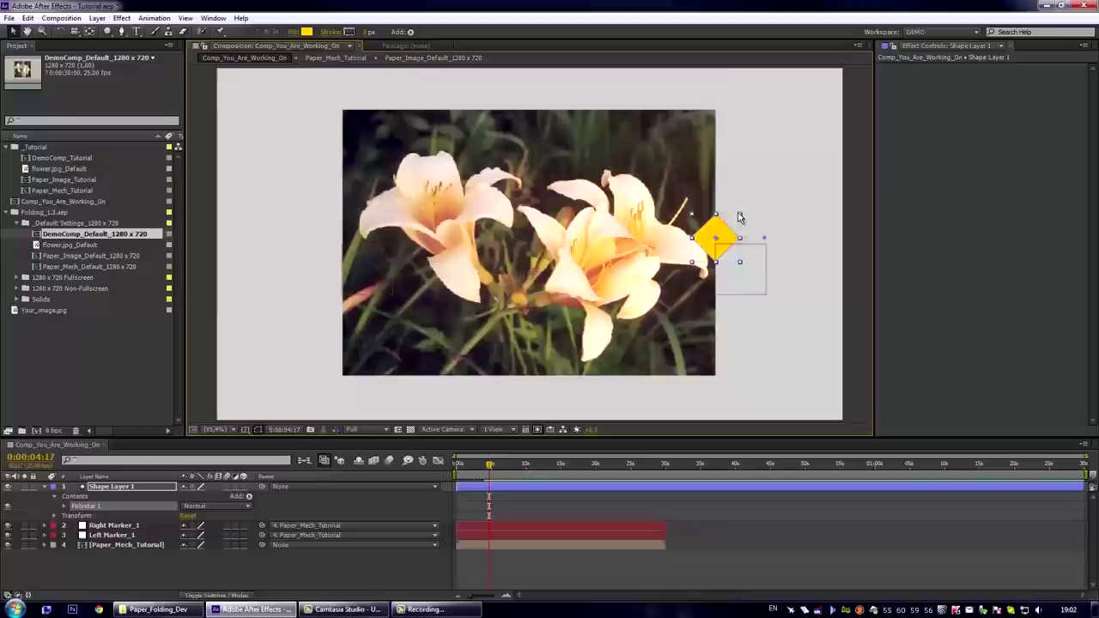
pyautogui.moveTo(740, 215); pyautogui.dragTo(722, 232)
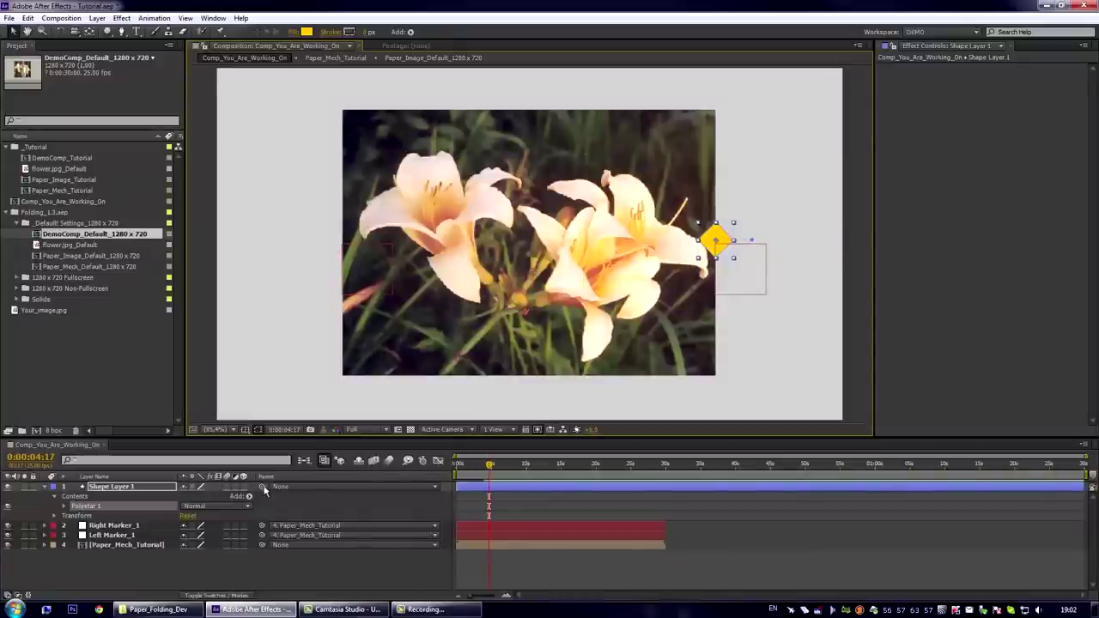
pyautogui.moveTo(262, 487); pyautogui.dragTo(136, 523)
pyautogui.click(396, 560)
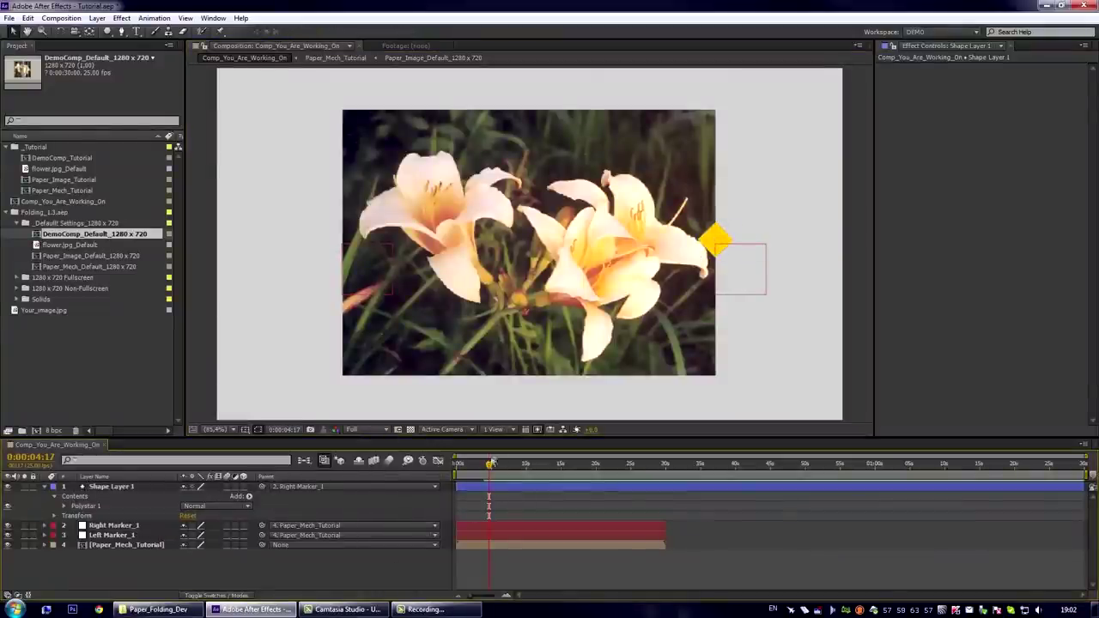
pyautogui.moveTo(492, 463)
pyautogui.mouseDown()
pyautogui.moveTo(456, 470)
pyautogui.moveTo(493, 464)
pyautogui.mouseUp()
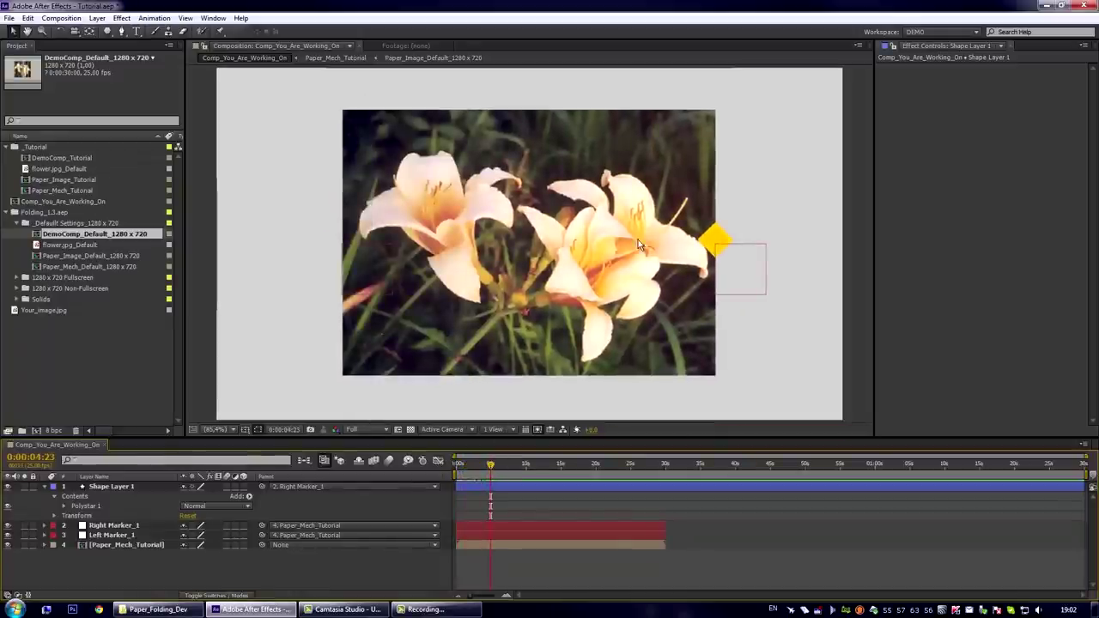